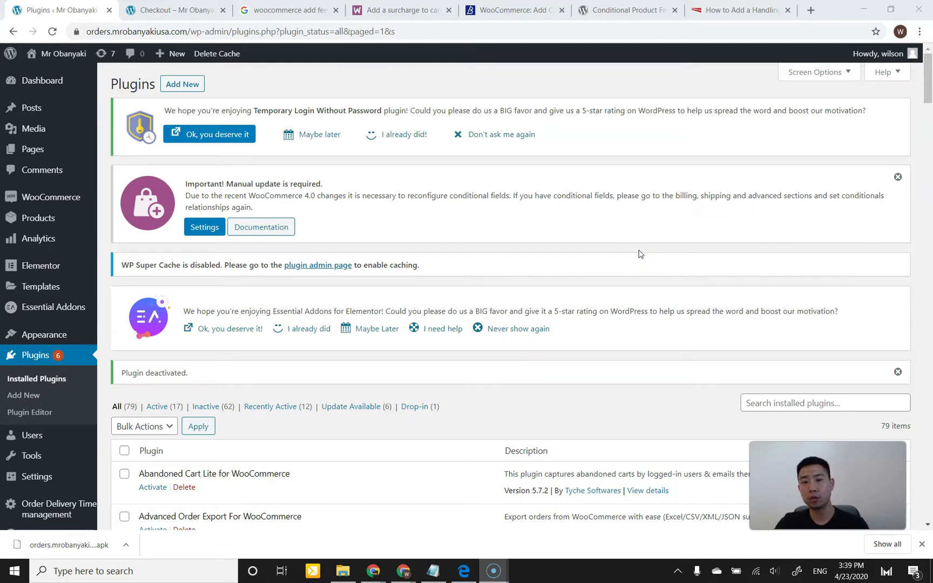
pyautogui.click(652, 221)
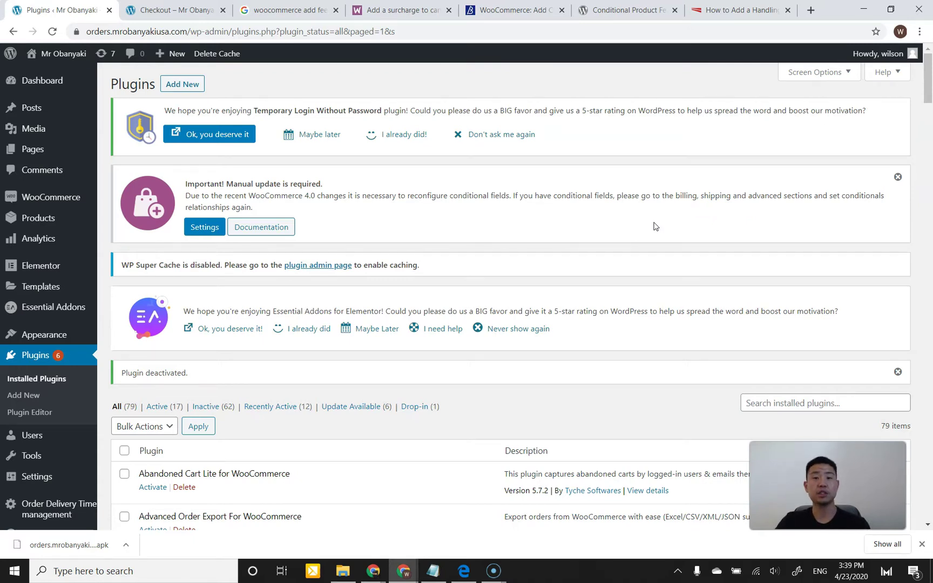
pyautogui.click(655, 225)
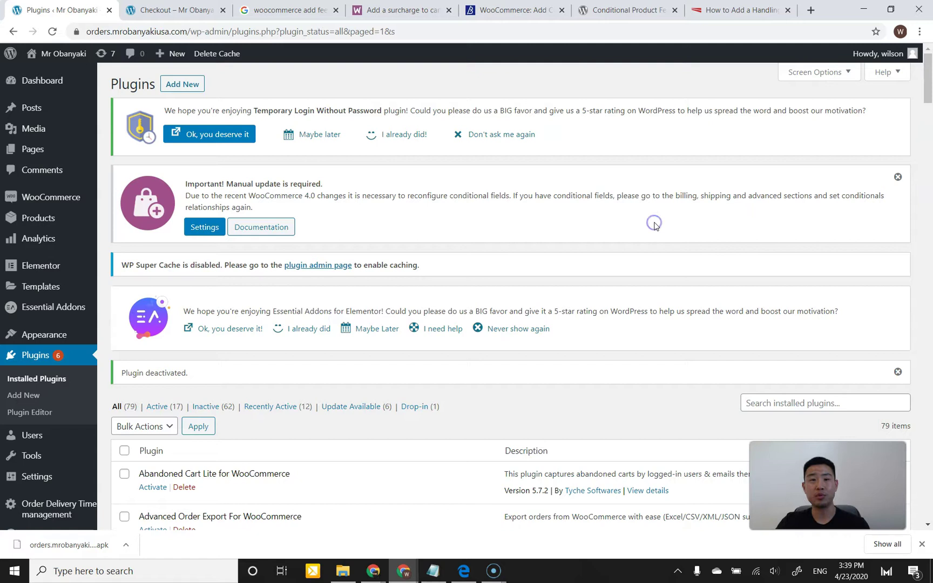
pyautogui.click(655, 223)
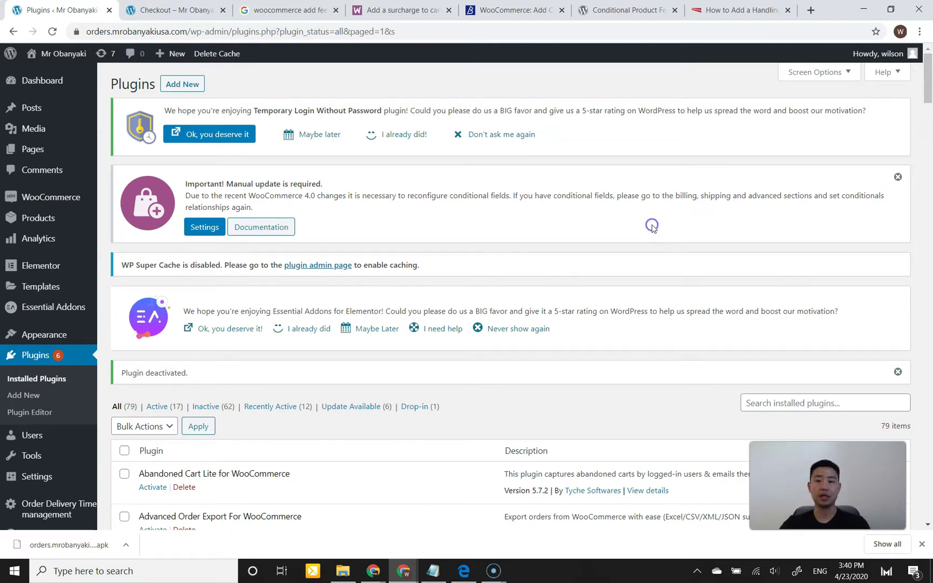
# Activate the Booster for WooCommerce plugin in the list of installed plugins.
pyautogui.moveTo(929, 80); pyautogui.dragTo(924, 114)
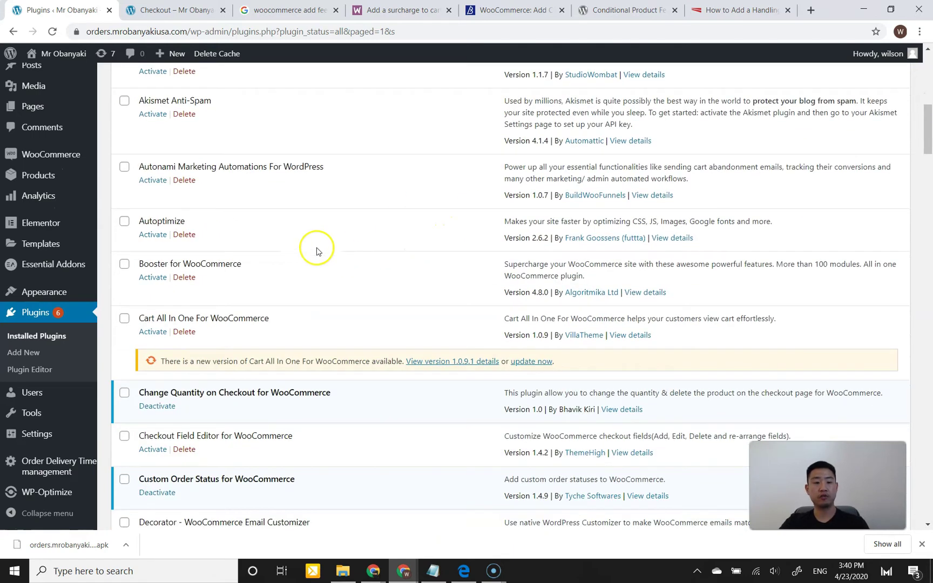
pyautogui.moveTo(156, 265); pyautogui.dragTo(218, 265)
pyautogui.click(212, 265)
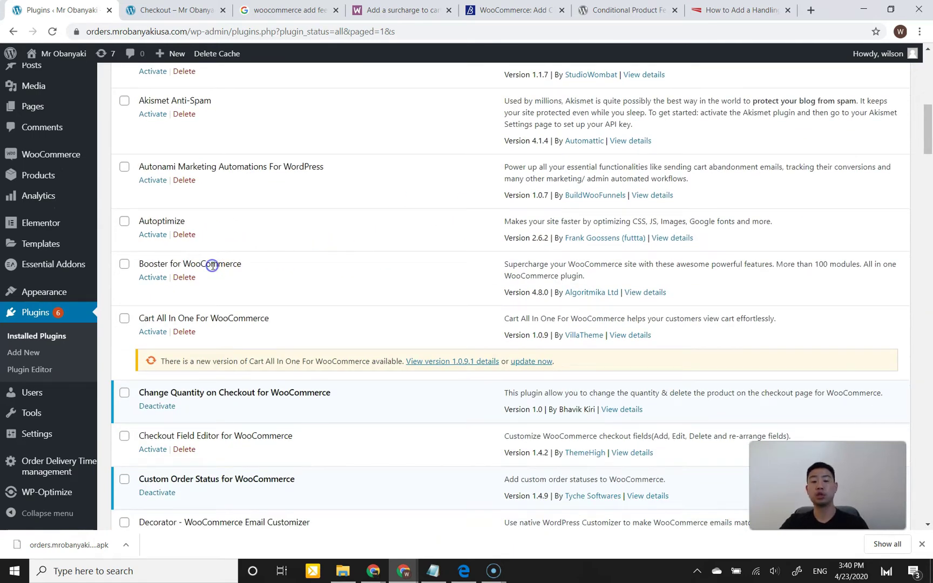
pyautogui.click(154, 278)
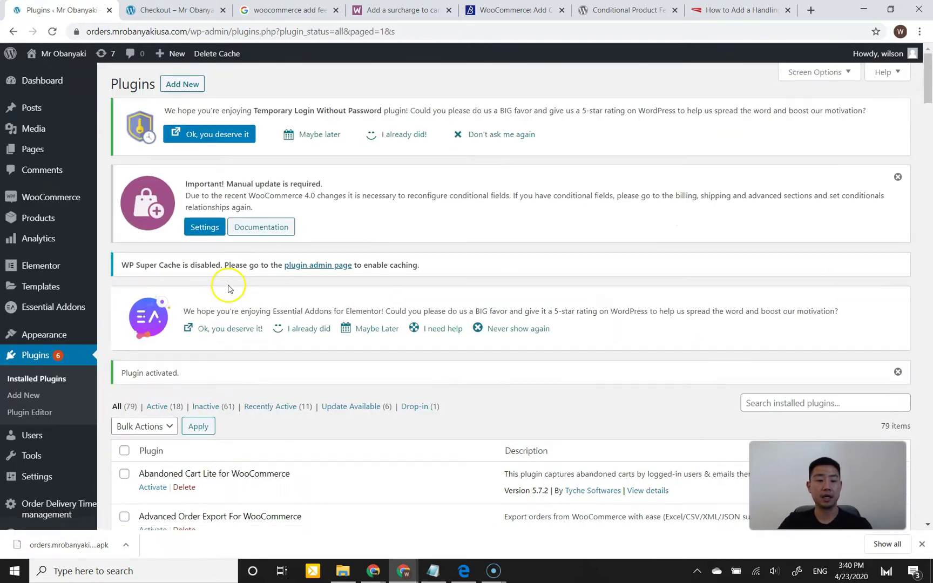
pyautogui.click(309, 248)
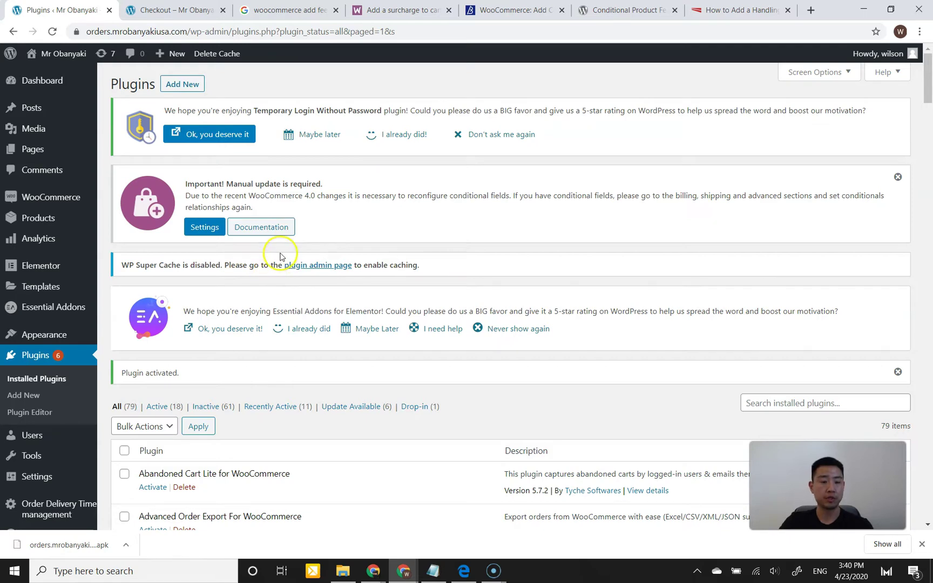
pyautogui.click(281, 253)
# Open the Booster settings of WooCommerce.
pyautogui.scroll(-2, 303, 302)
pyautogui.scroll(-1, 303, 300)
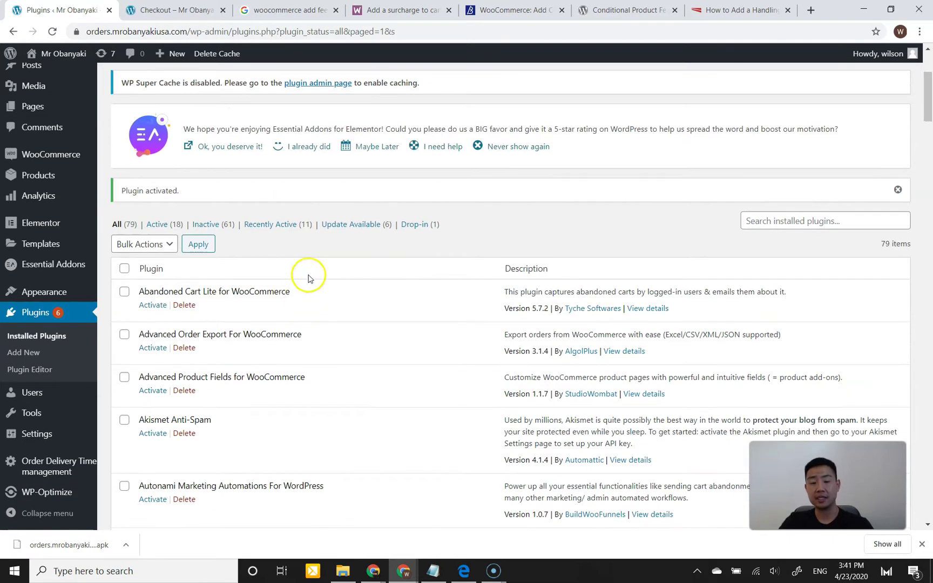
pyautogui.click(329, 244)
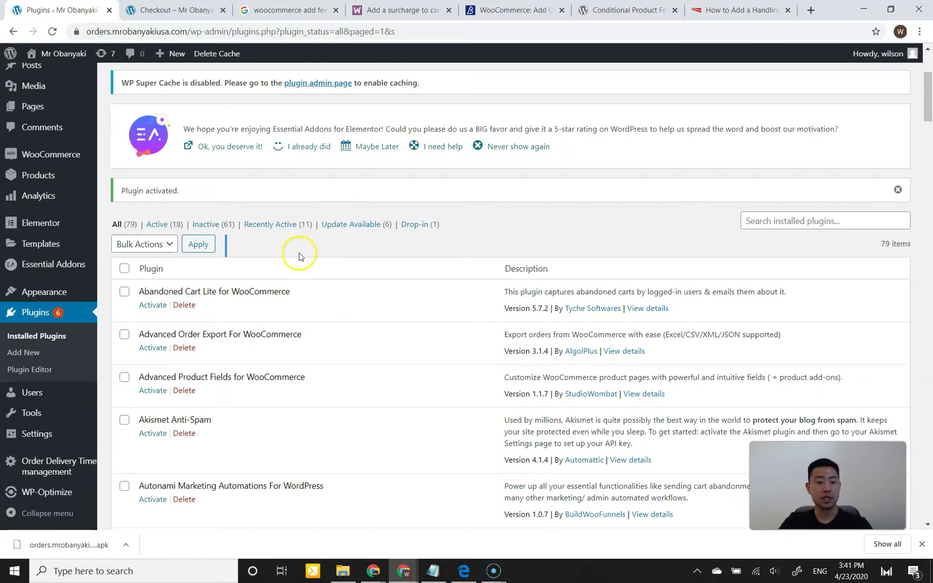
pyautogui.scroll(-2, 301, 257)
pyautogui.moveTo(52, 166)
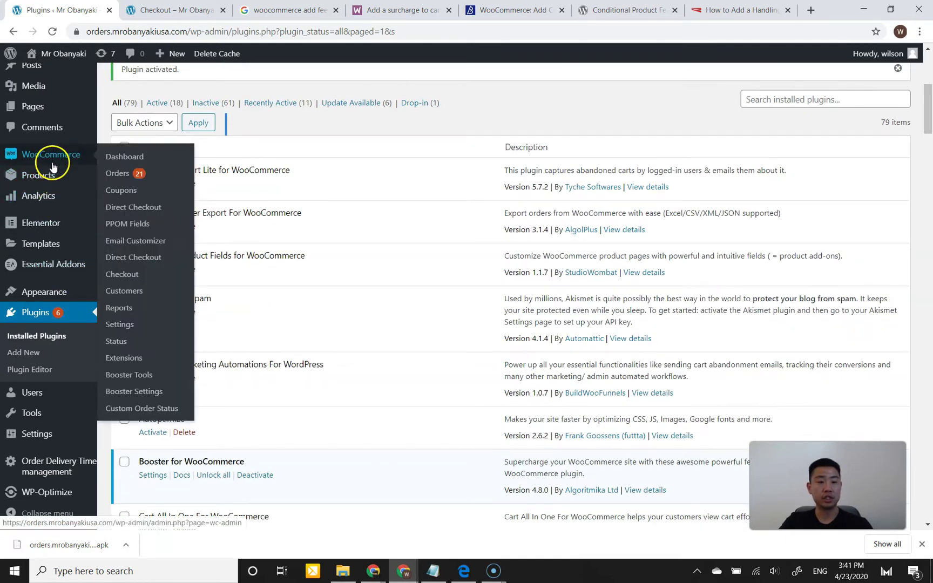
pyautogui.click(142, 390)
pyautogui.scroll(-1, 296, 414)
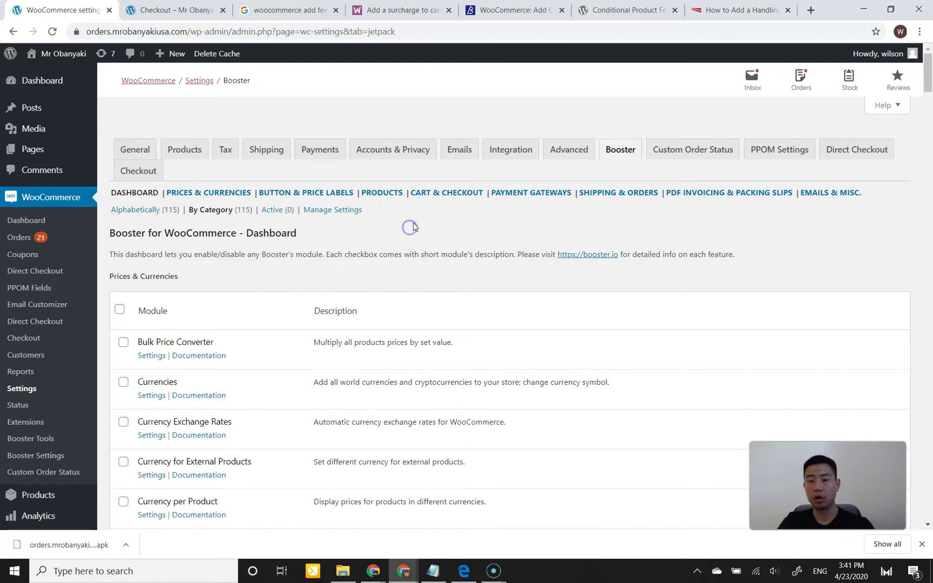
# Show Booster's Cart & Checkout modules and open the settings of the Checkout Fees module.
pyautogui.click(435, 194)
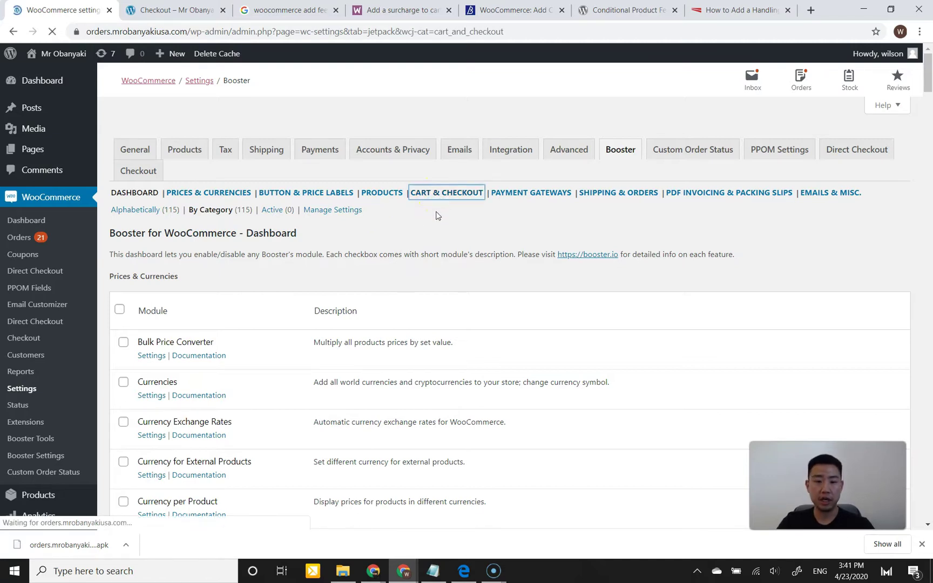
pyautogui.click(408, 250)
pyautogui.scroll(-3, 397, 264)
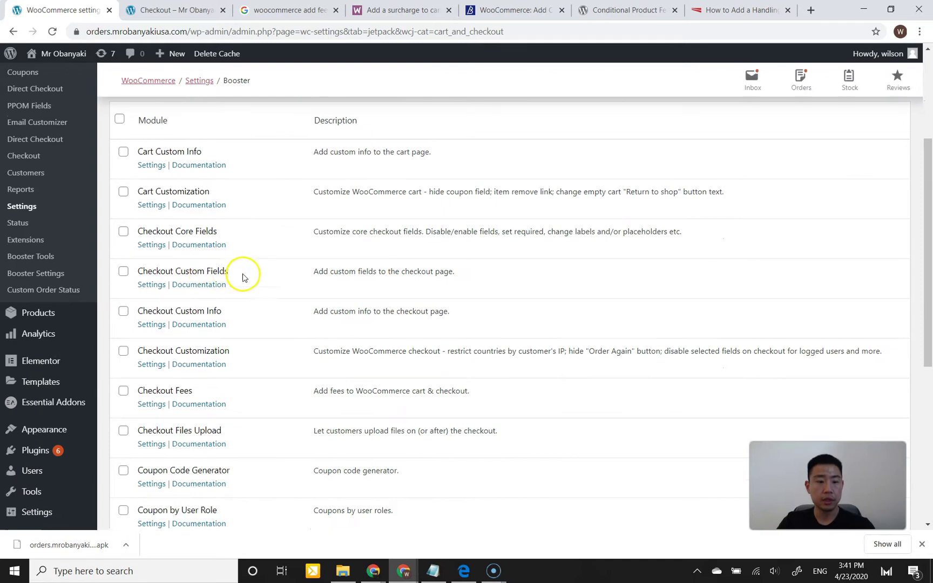
pyautogui.scroll(-2, 271, 287)
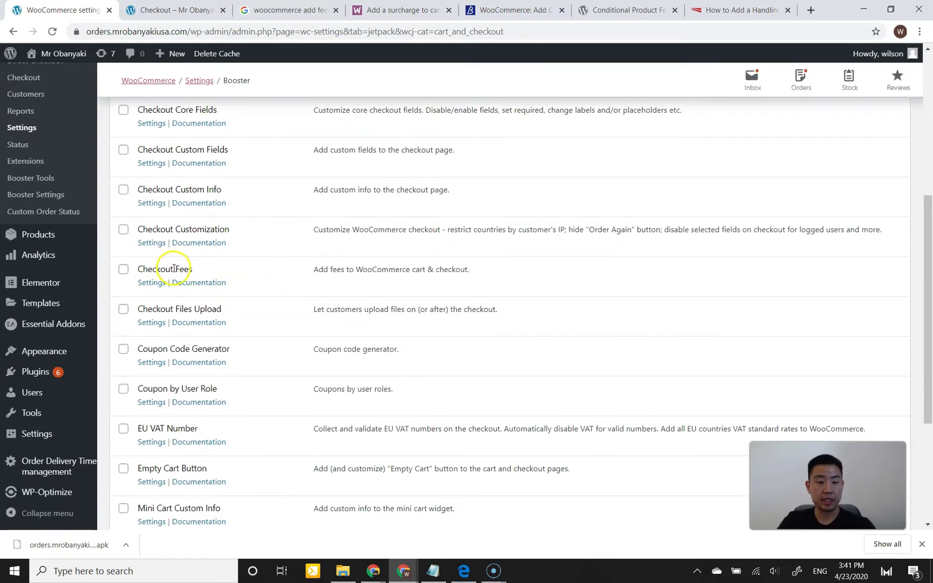
pyautogui.click(154, 282)
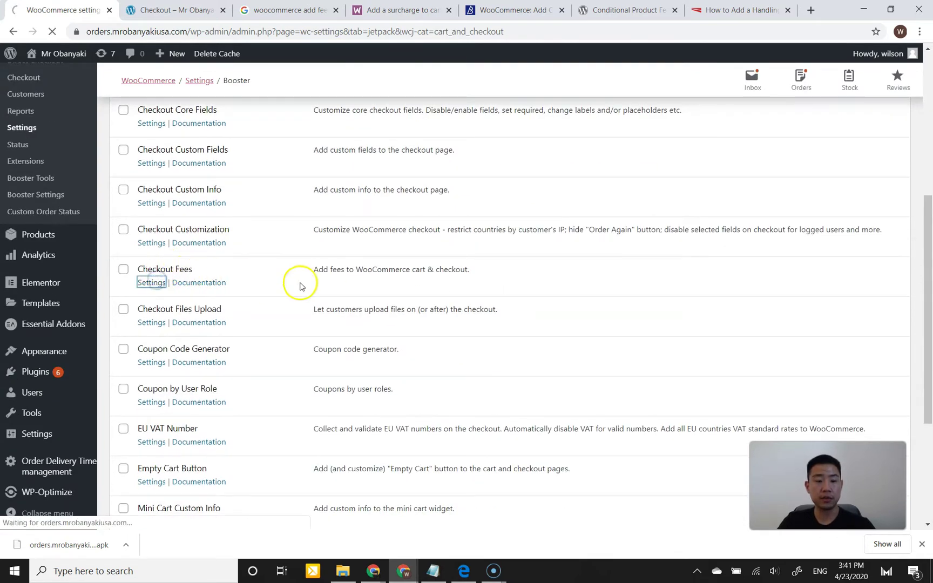
# Enable the Checkout Fees module in its options.
pyautogui.scroll(-2, 395, 286)
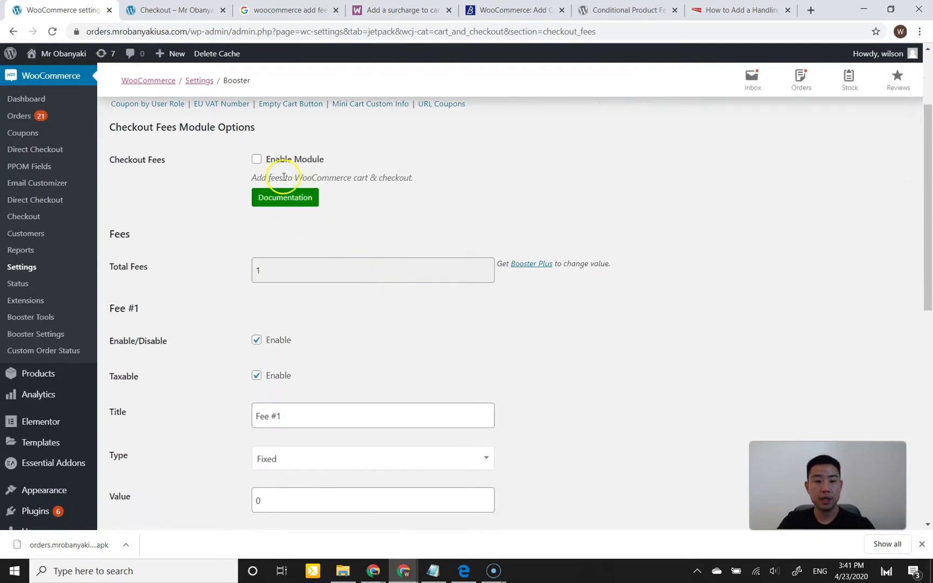
pyautogui.click(257, 159)
pyautogui.scroll(-1, 221, 213)
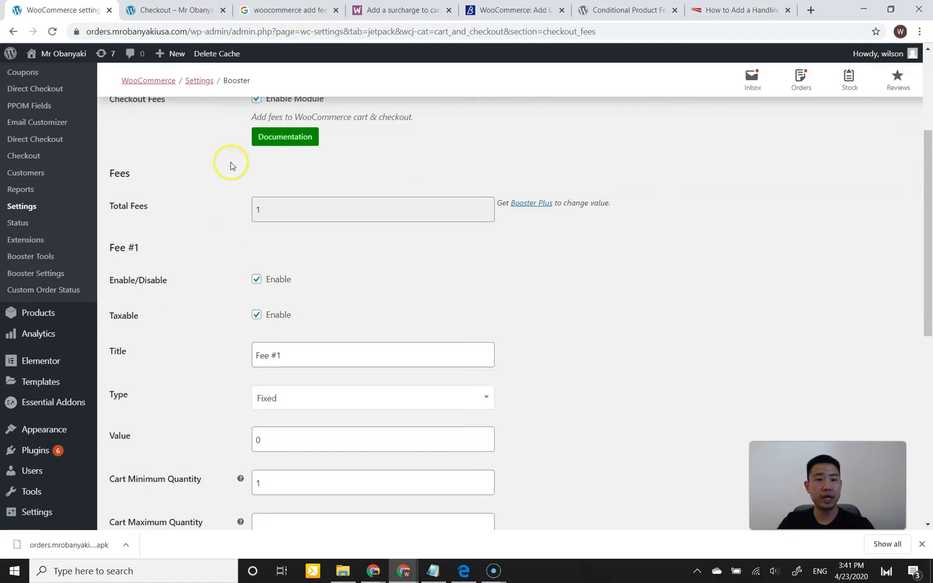
# Reload the store's checkout page and examine the order summary for tip and fee lines before the fee is set up.
pyautogui.click(178, 11)
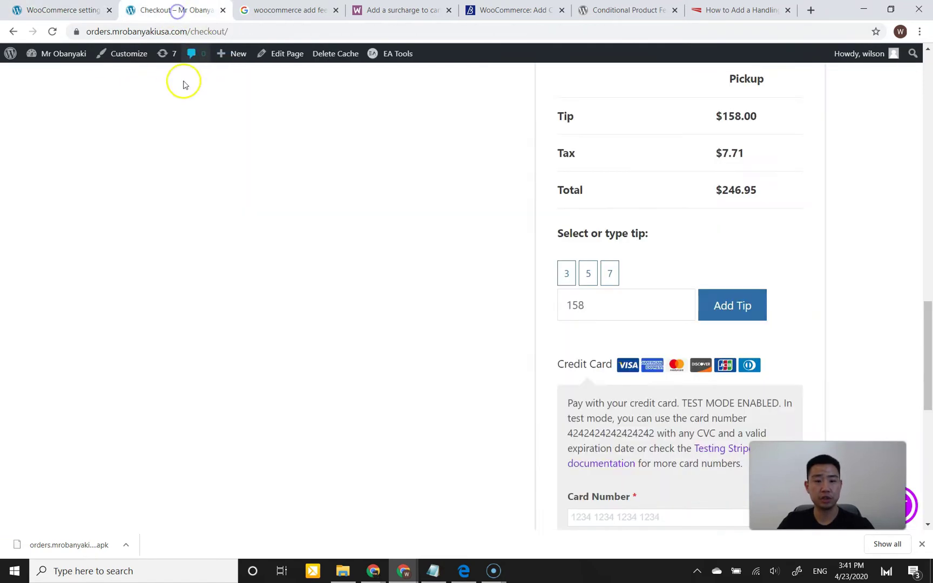
pyautogui.click(54, 32)
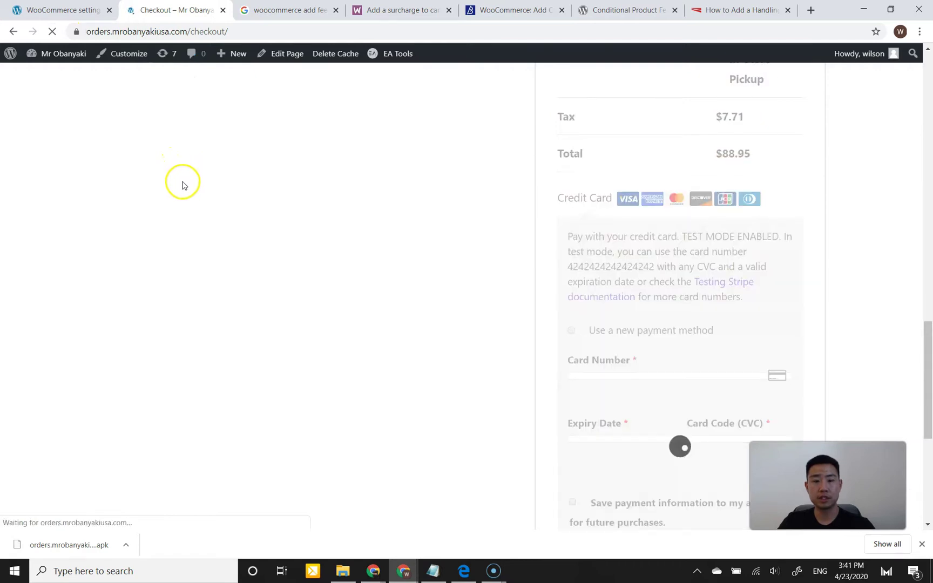
pyautogui.scroll(4, 434, 259)
pyautogui.moveTo(925, 284); pyautogui.dragTo(912, 260)
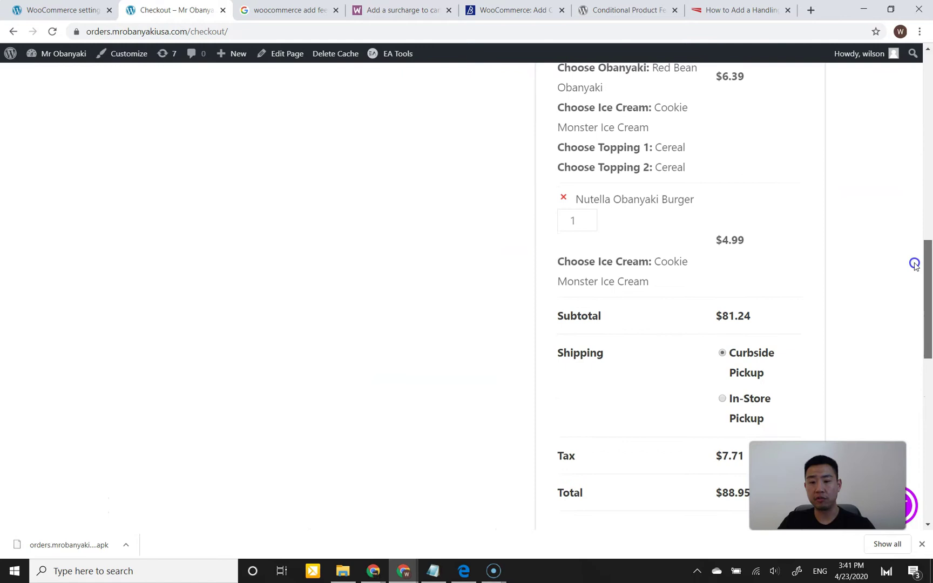
pyautogui.scroll(-1, 683, 302)
pyautogui.scroll(-3, 683, 305)
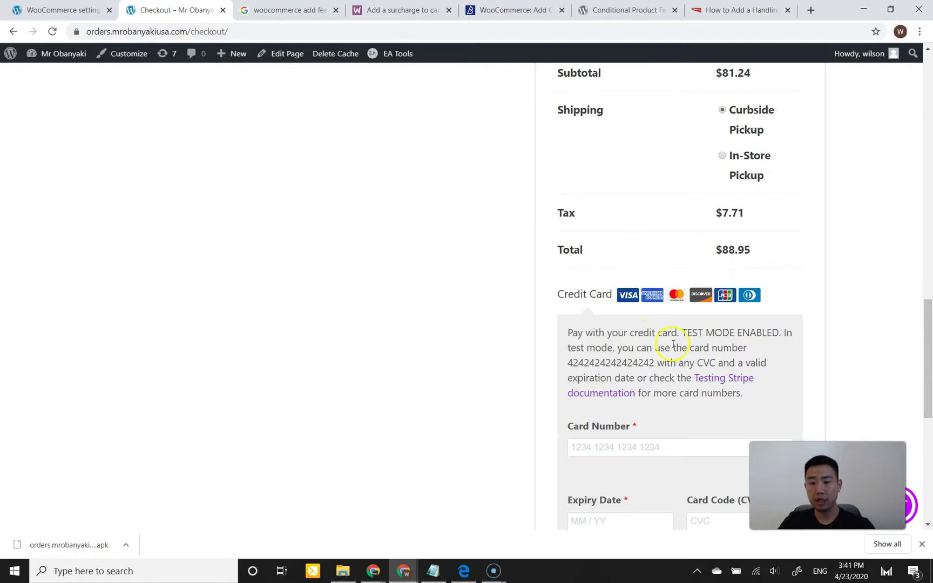
pyautogui.scroll(-2, 687, 340)
pyautogui.moveTo(930, 351); pyautogui.dragTo(924, 191)
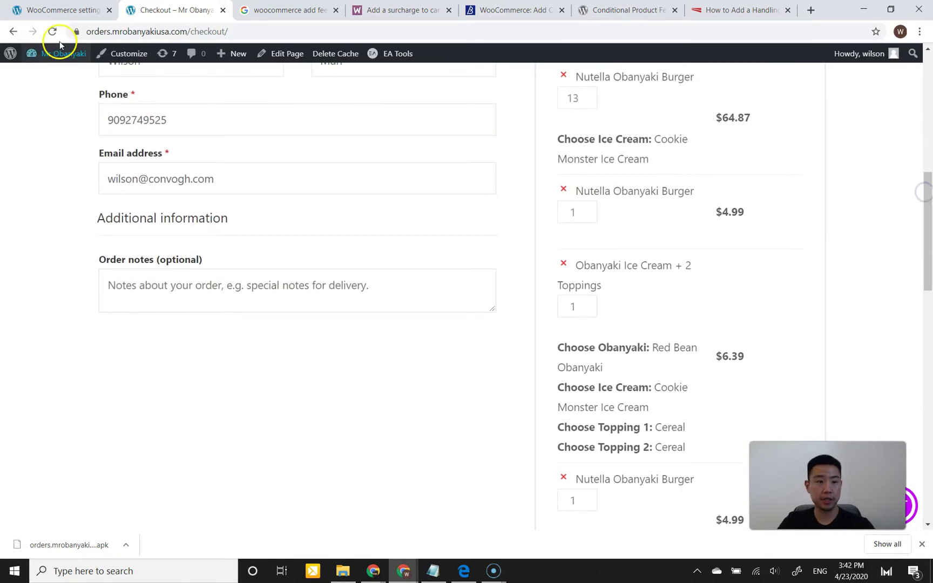
# Return to the Checkout Fees settings, review the Fee #1 options and choose Fixed as the fee type.
pyautogui.click(62, 10)
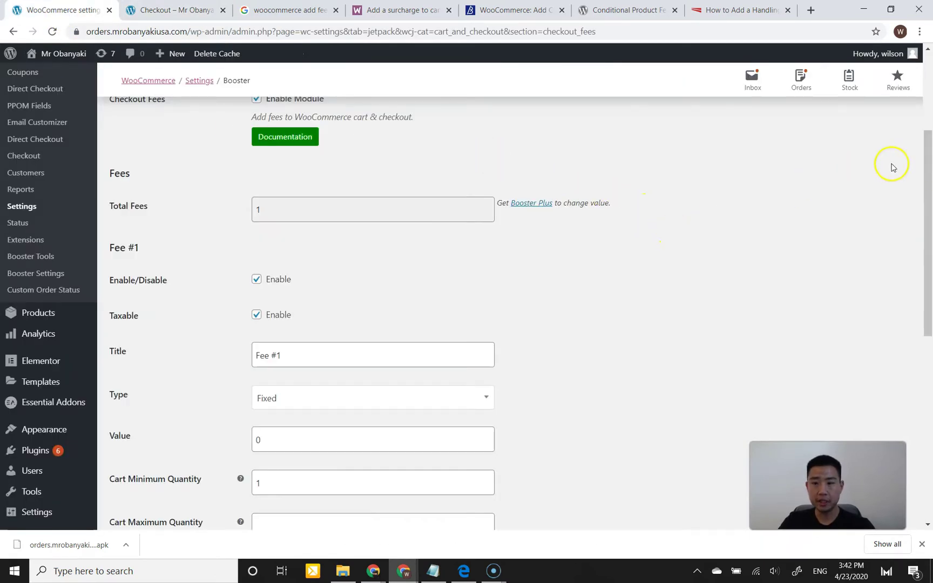
pyautogui.moveTo(919, 166); pyautogui.dragTo(916, 226)
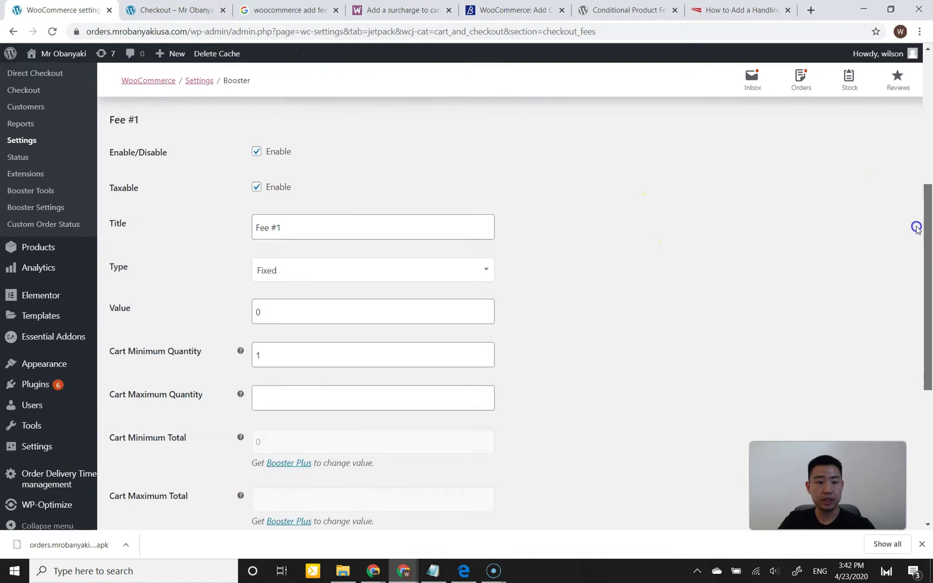
pyautogui.click(136, 121)
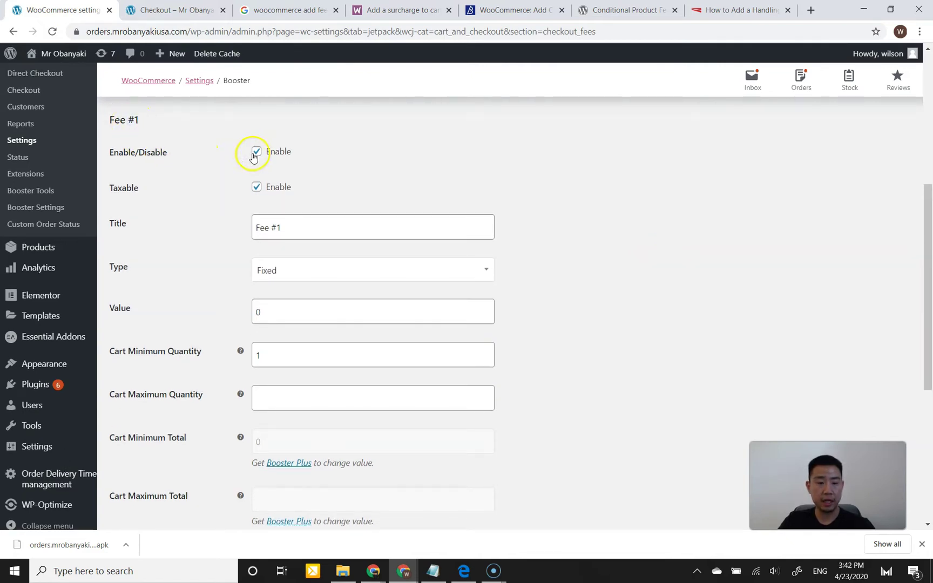
pyautogui.click(231, 178)
pyautogui.click(222, 208)
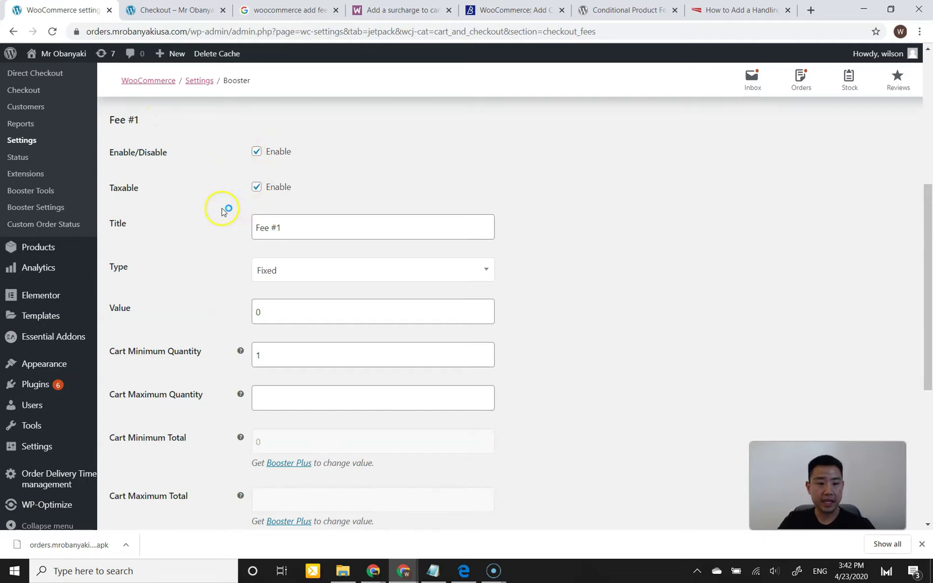
pyautogui.moveTo(281, 231); pyautogui.dragTo(246, 235)
pyautogui.click(212, 251)
pyautogui.click(287, 275)
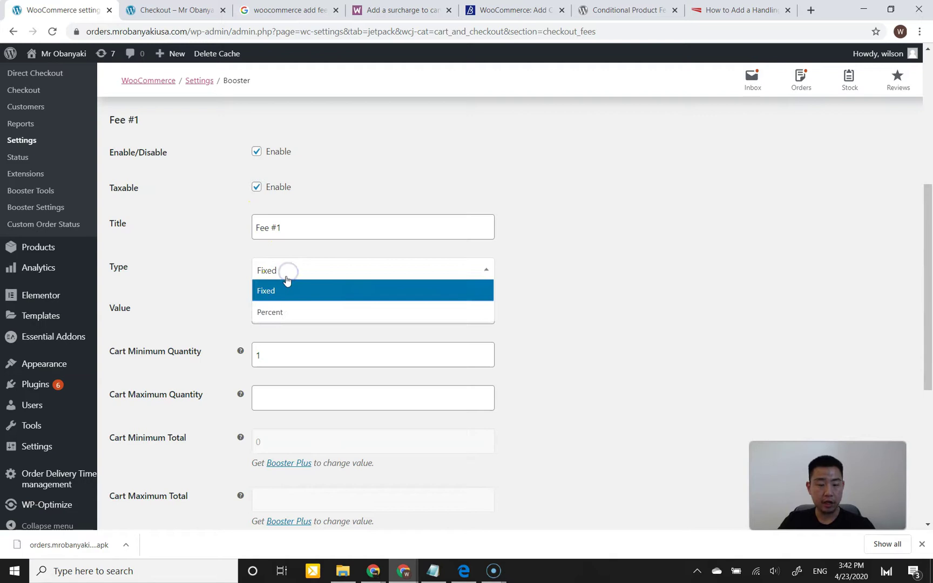
pyautogui.click(284, 298)
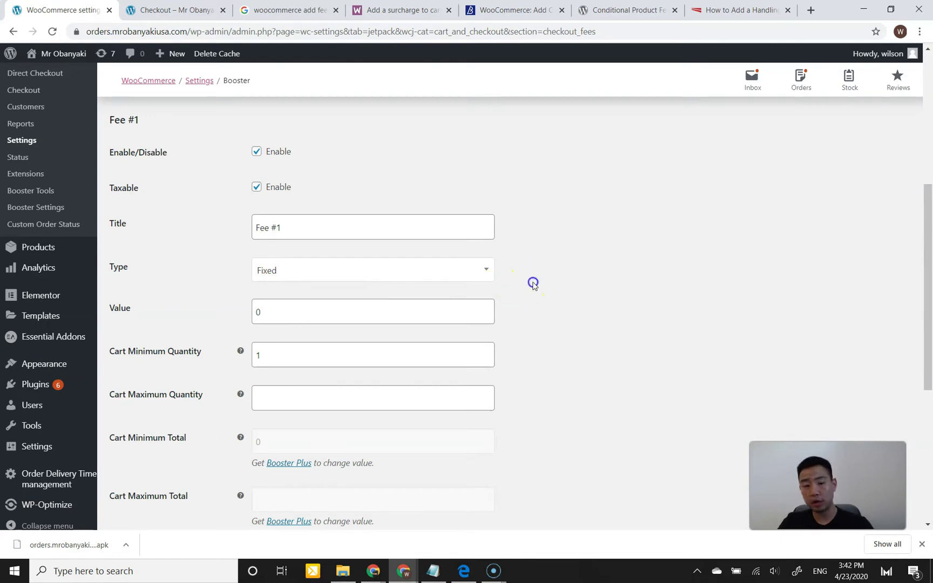
pyautogui.click(457, 273)
pyautogui.click(549, 277)
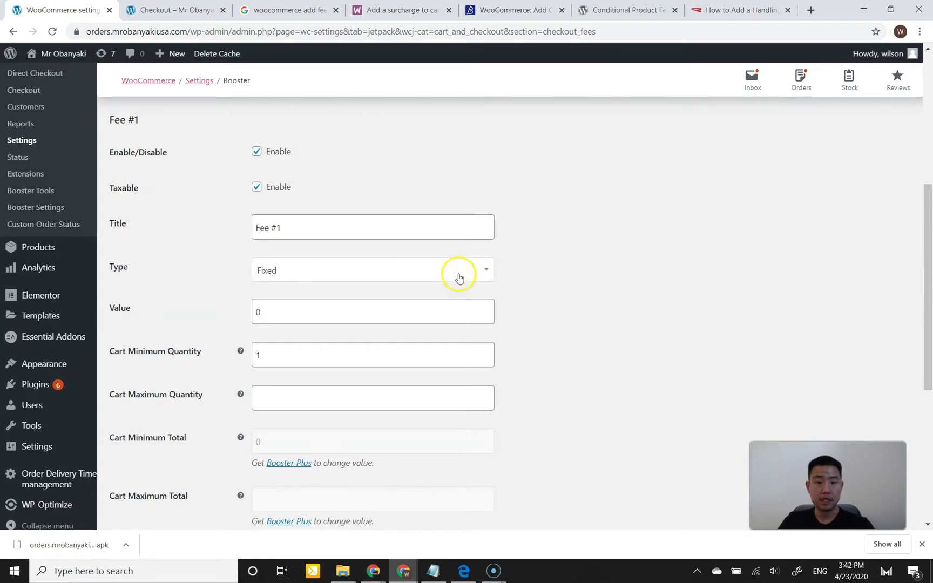
# Set the value of Fee #1 to 3 and its title to "Tip".
pyautogui.moveTo(293, 312); pyautogui.dragTo(245, 315)
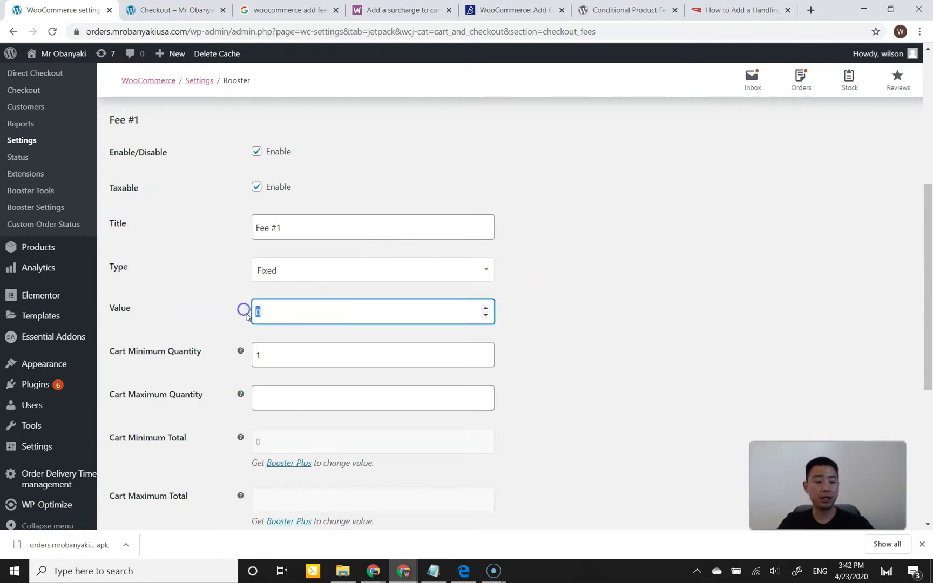
pyautogui.write('3')
pyautogui.click(518, 291)
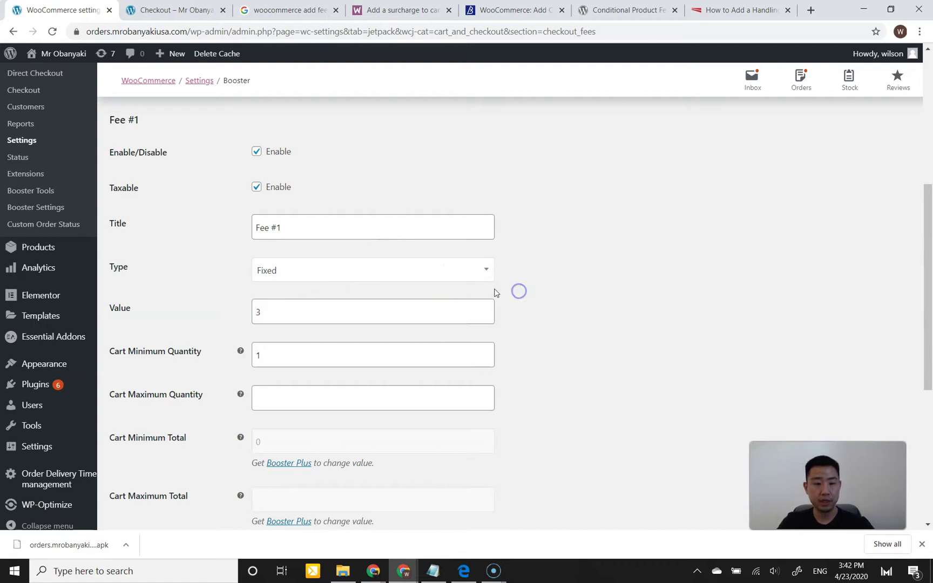
pyautogui.moveTo(289, 227); pyautogui.dragTo(241, 229)
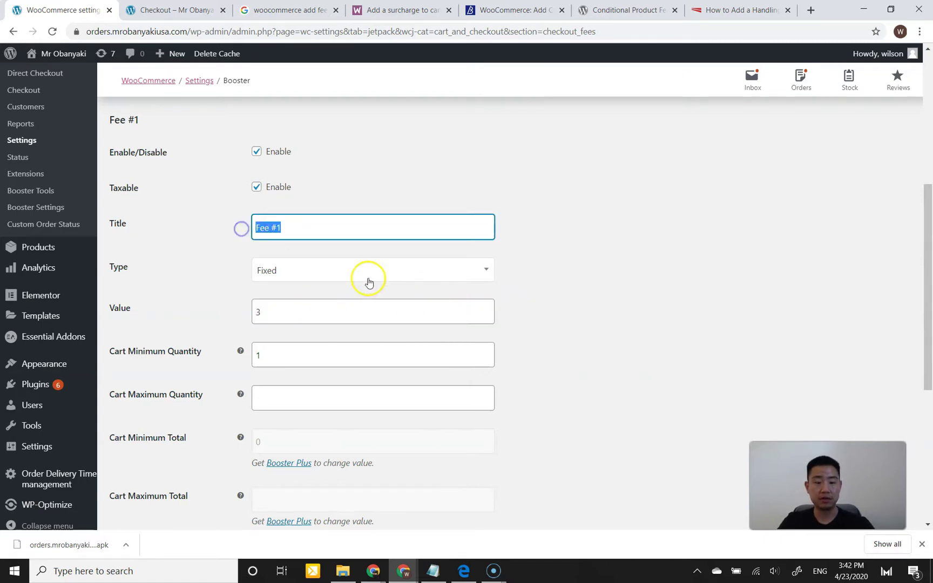
pyautogui.write('Tip')
pyautogui.press('Tab')
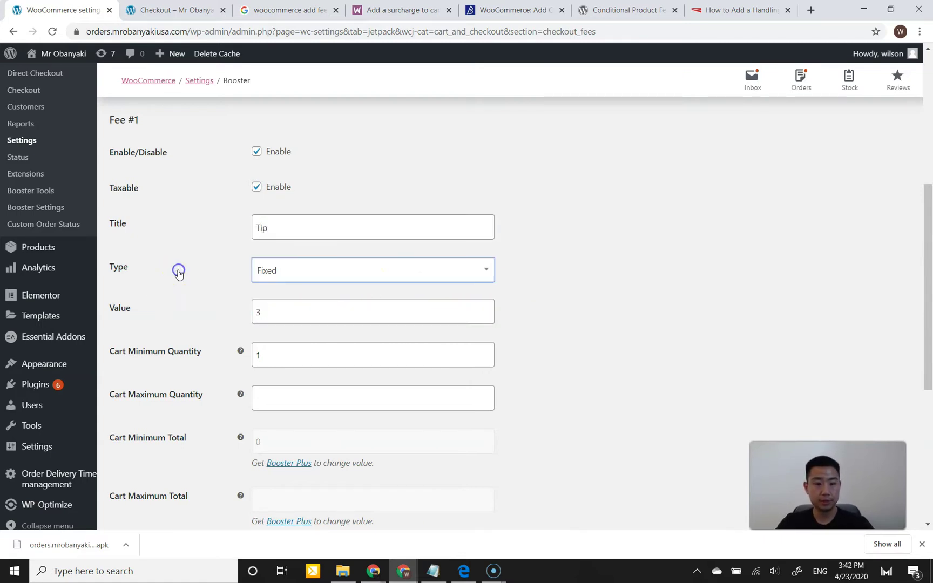
# Save the changes to the Checkout Fees module settings.
pyautogui.scroll(-2, 182, 281)
pyautogui.scroll(-3, 235, 311)
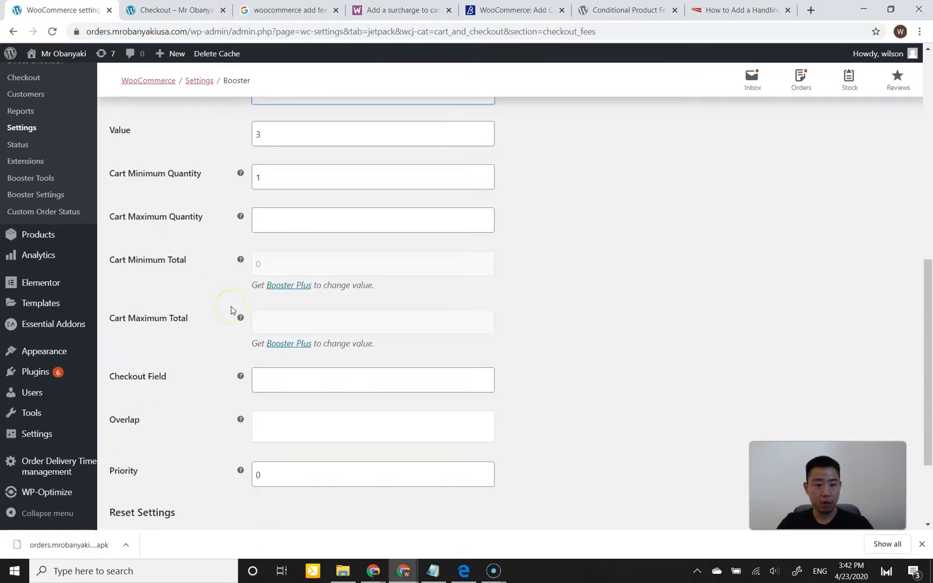
pyautogui.click(154, 466)
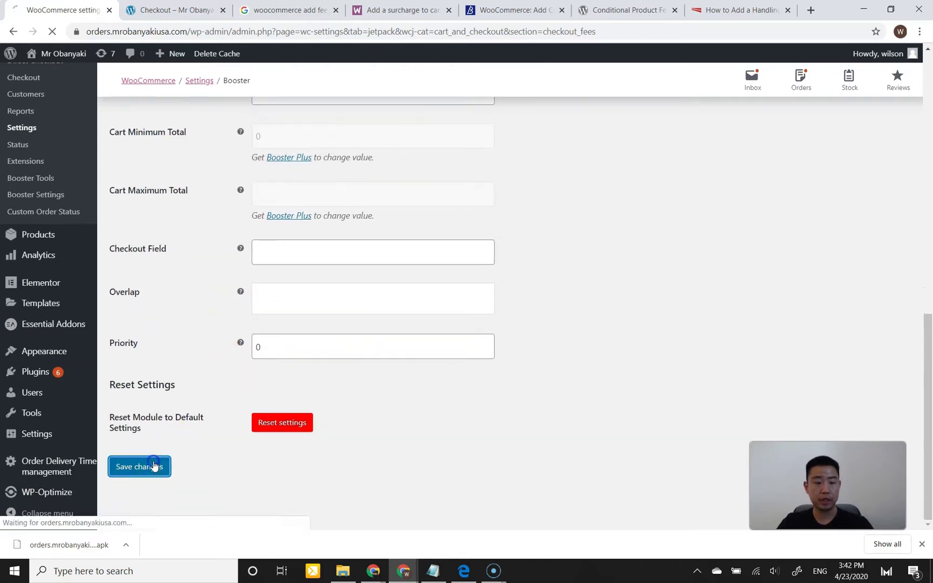
# Reload the store's checkout page and examine the order summary for the tip line and total.
pyautogui.click(173, 9)
pyautogui.click(52, 34)
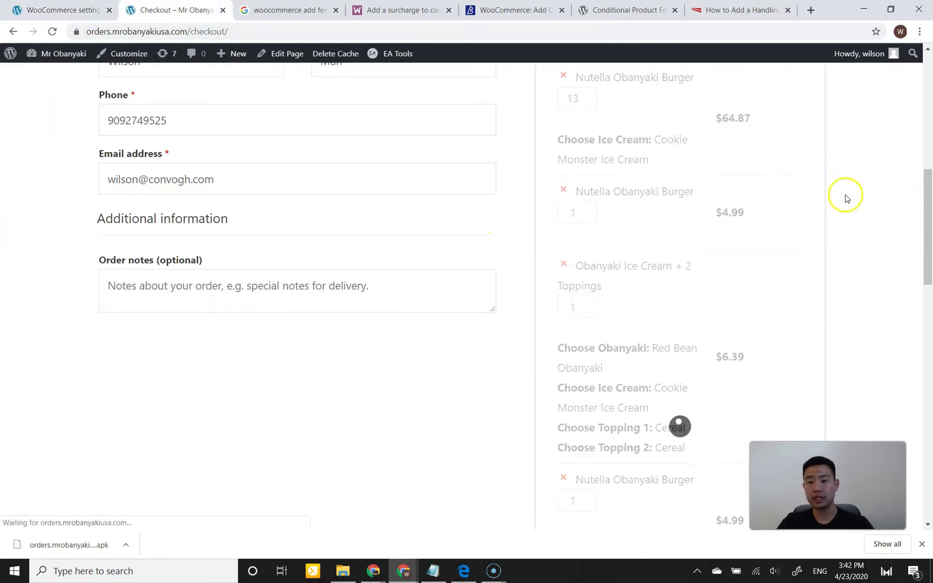
pyautogui.moveTo(923, 164); pyautogui.dragTo(923, 312)
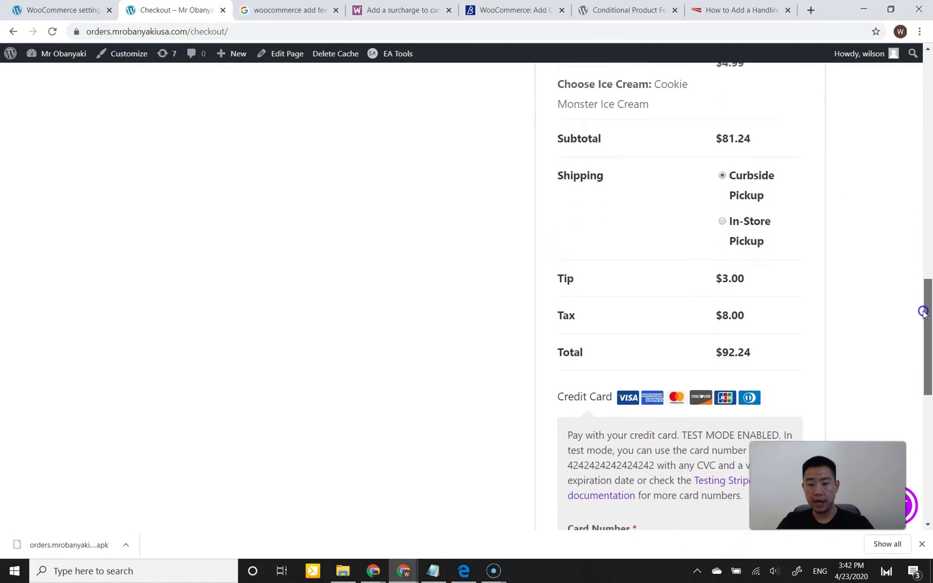
pyautogui.moveTo(789, 285); pyautogui.dragTo(710, 274)
pyautogui.click(692, 280)
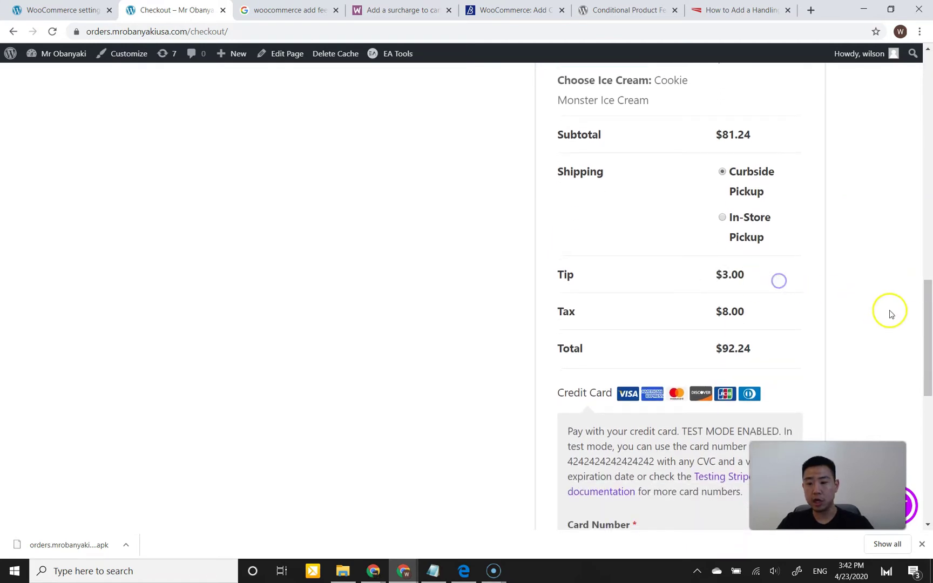
pyautogui.moveTo(922, 309); pyautogui.dragTo(922, 338)
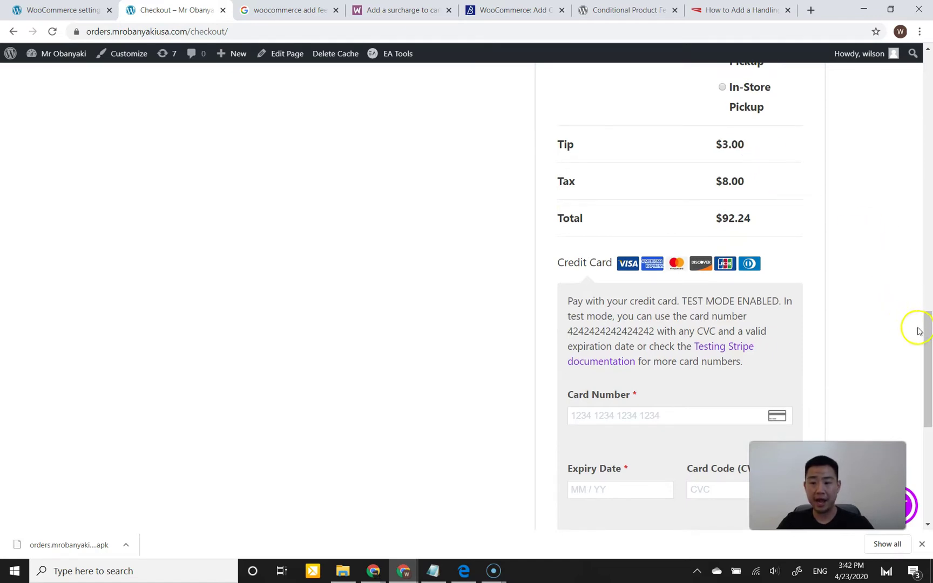
pyautogui.moveTo(926, 326); pyautogui.dragTo(928, 331)
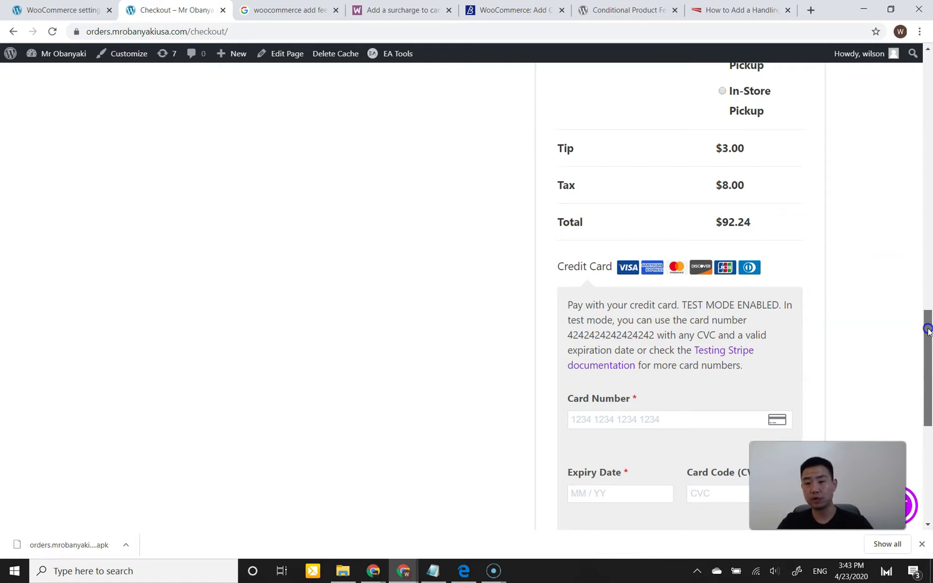
pyautogui.moveTo(928, 329)
pyautogui.mouseDown()
pyautogui.moveTo(927, 354)
pyautogui.moveTo(927, 325)
pyautogui.mouseUp()
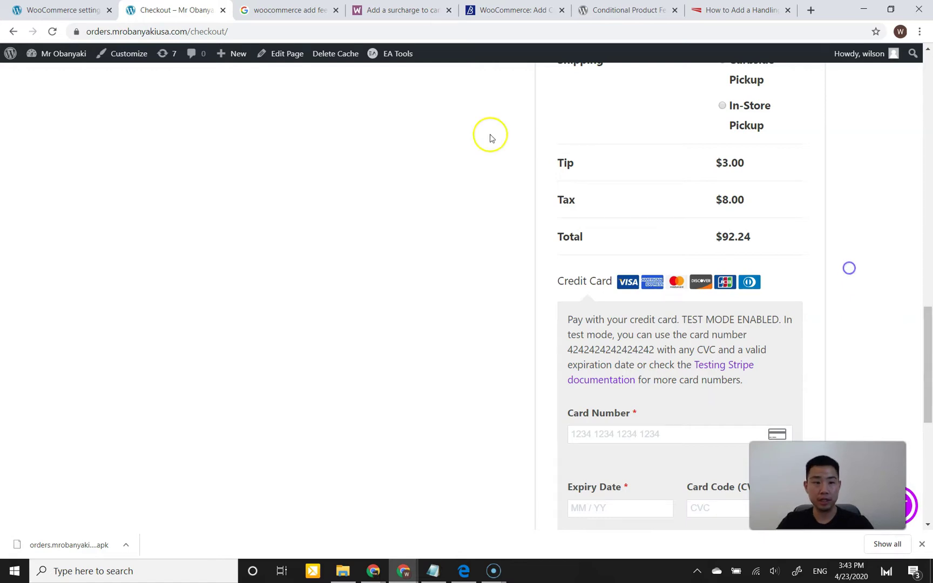
# Return to the Checkout Fees settings, disable the module and save the changes.
pyautogui.click(62, 10)
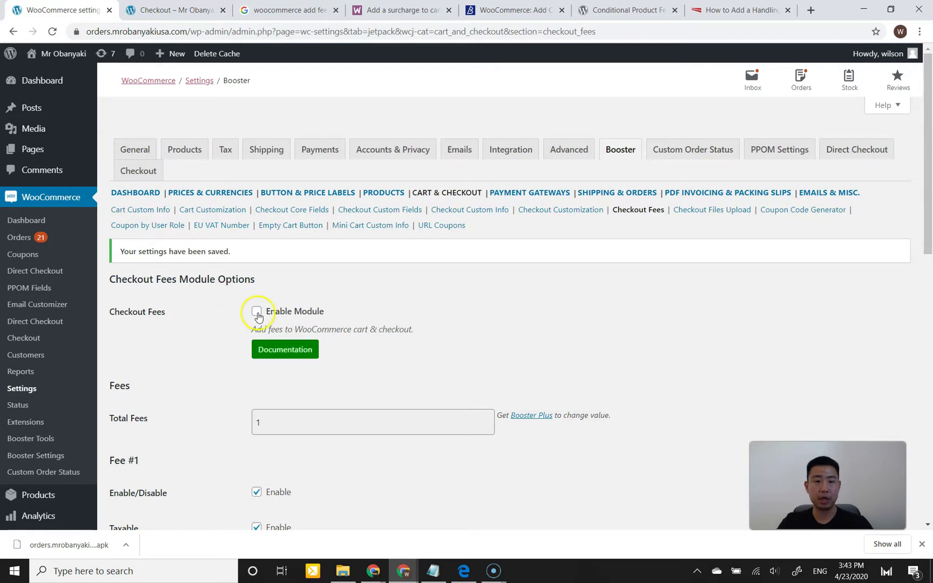
pyautogui.scroll(-5, 206, 316)
pyautogui.scroll(2, 205, 316)
pyautogui.scroll(-8, 208, 319)
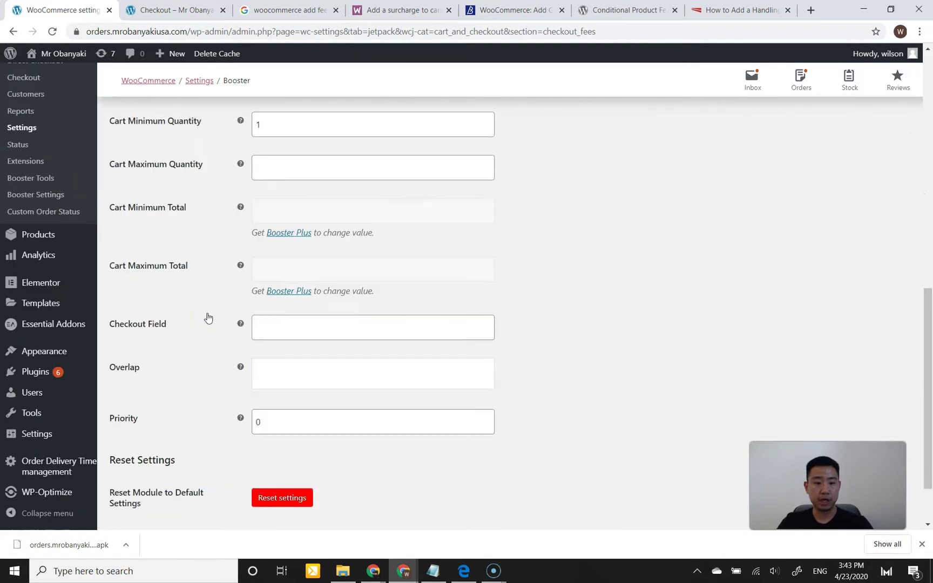
pyautogui.scroll(-2, 207, 318)
pyautogui.click(153, 459)
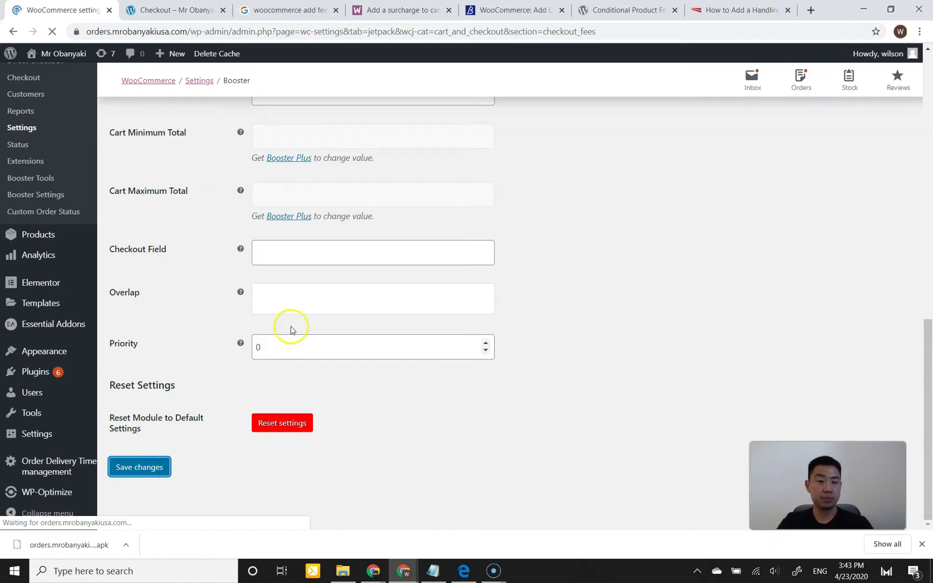
pyautogui.scroll(-4, 154, 351)
pyautogui.scroll(-4, 145, 366)
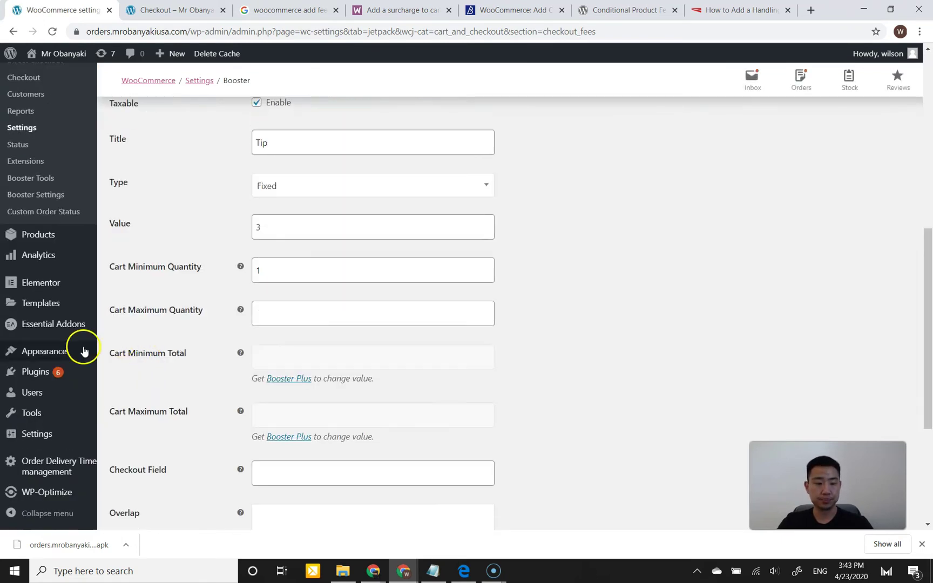
# Open the list of installed plugins and deactivate Booster for WooCommerce.
pyautogui.moveTo(36, 372)
pyautogui.click(133, 373)
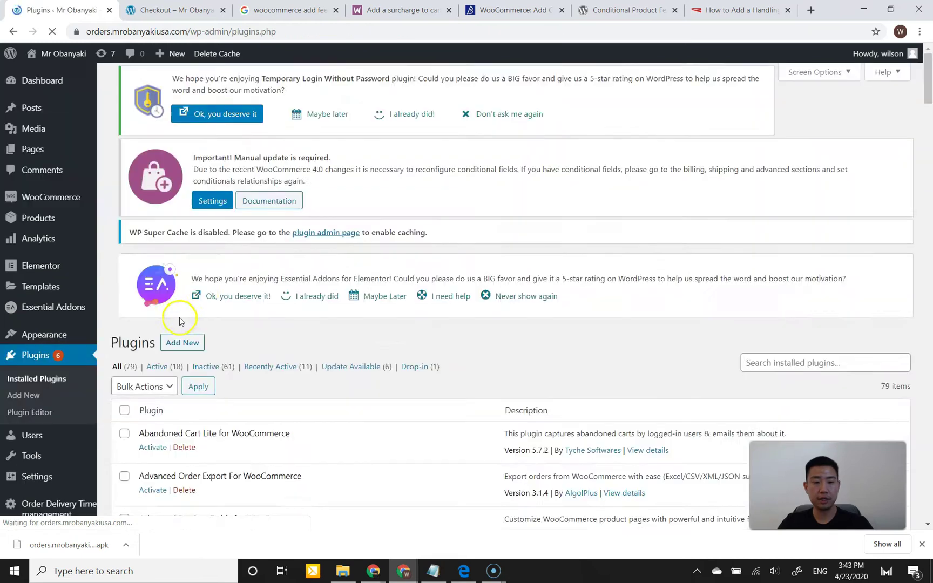
pyautogui.scroll(-10, 197, 333)
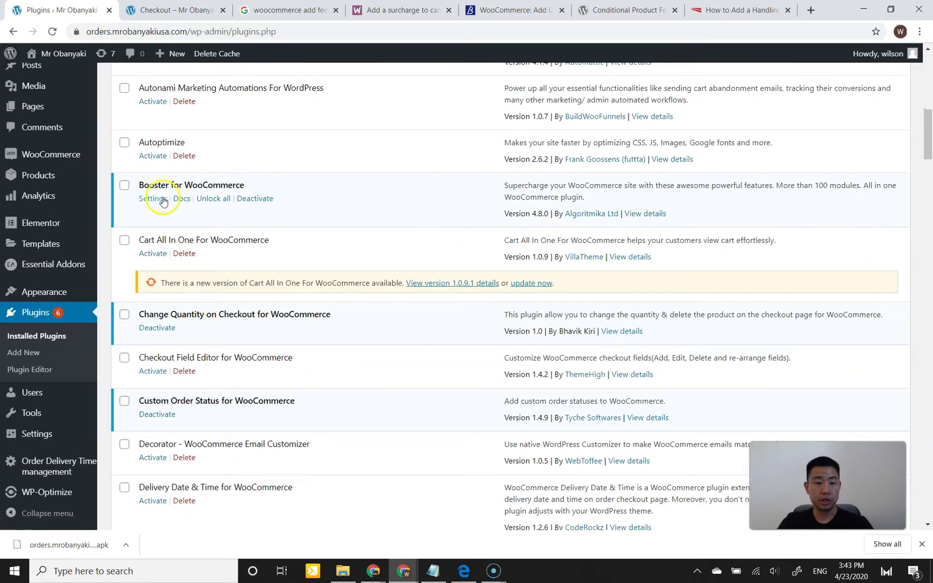
pyautogui.click(254, 199)
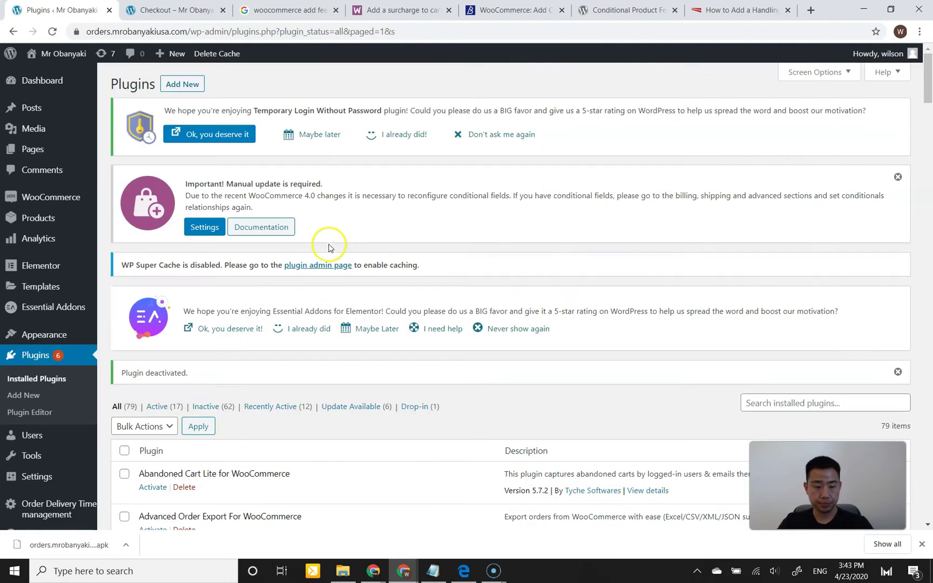
# Find the Woo Add Custom Fee plugin in the installed plugins list and activate it.
pyautogui.scroll(-10, 326, 246)
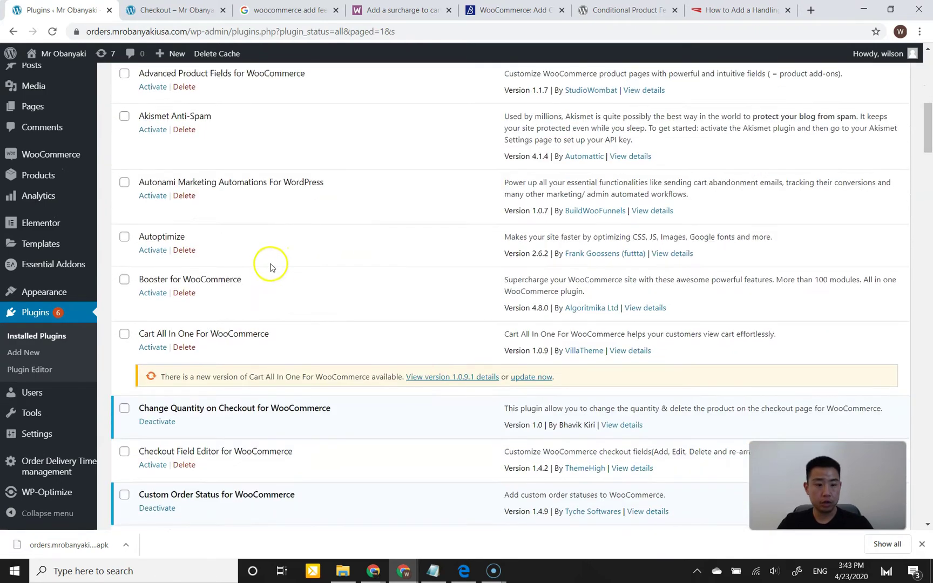
pyautogui.scroll(-7, 288, 268)
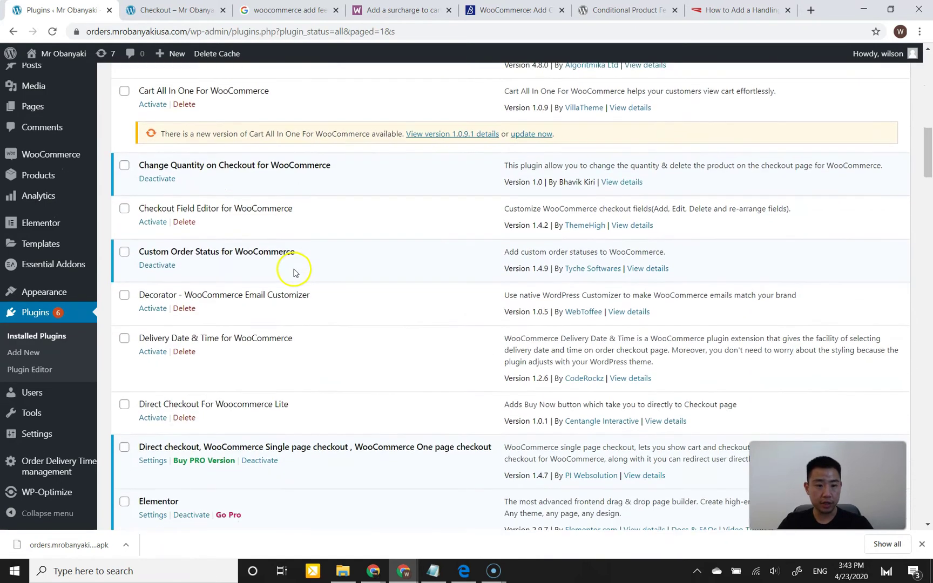
pyautogui.scroll(-7, 281, 273)
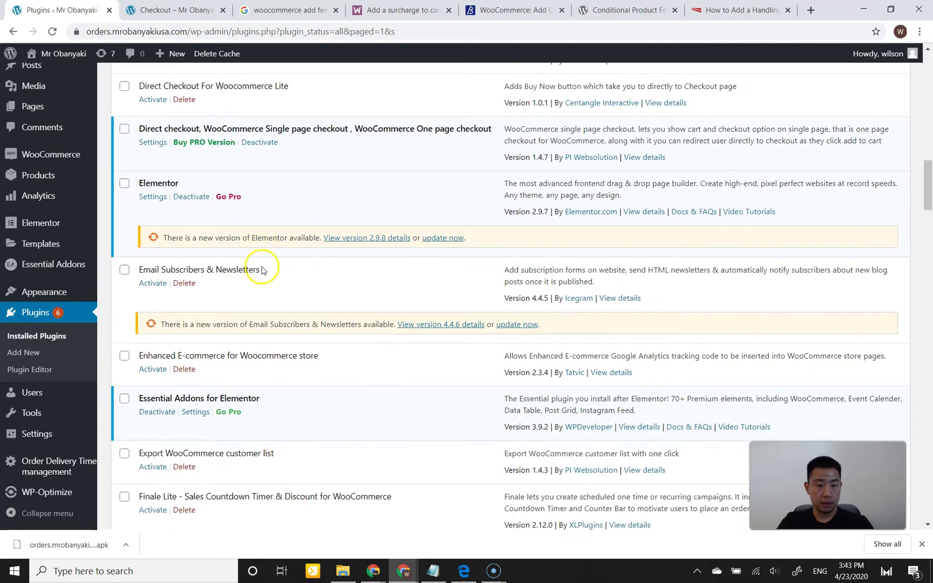
pyautogui.scroll(-4, 263, 270)
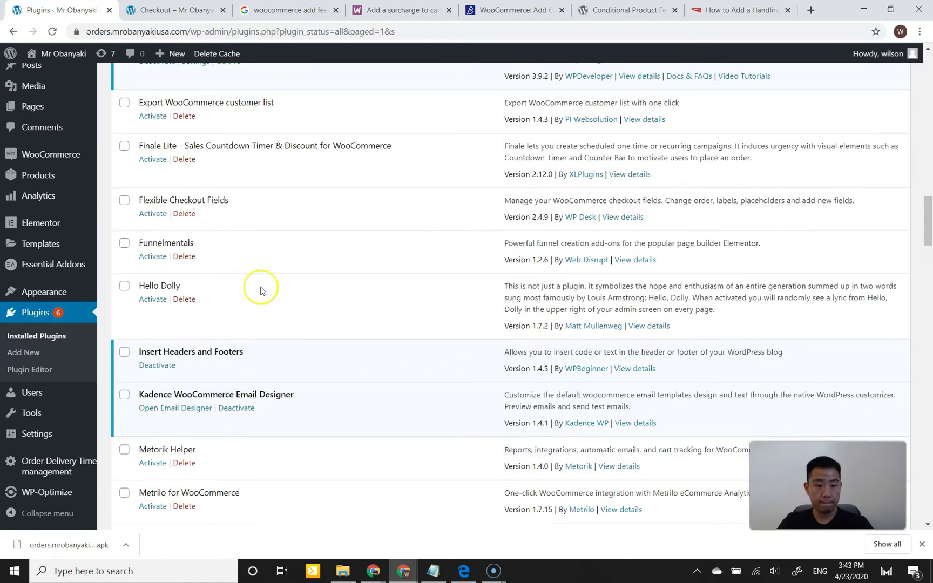
pyautogui.scroll(-6, 260, 289)
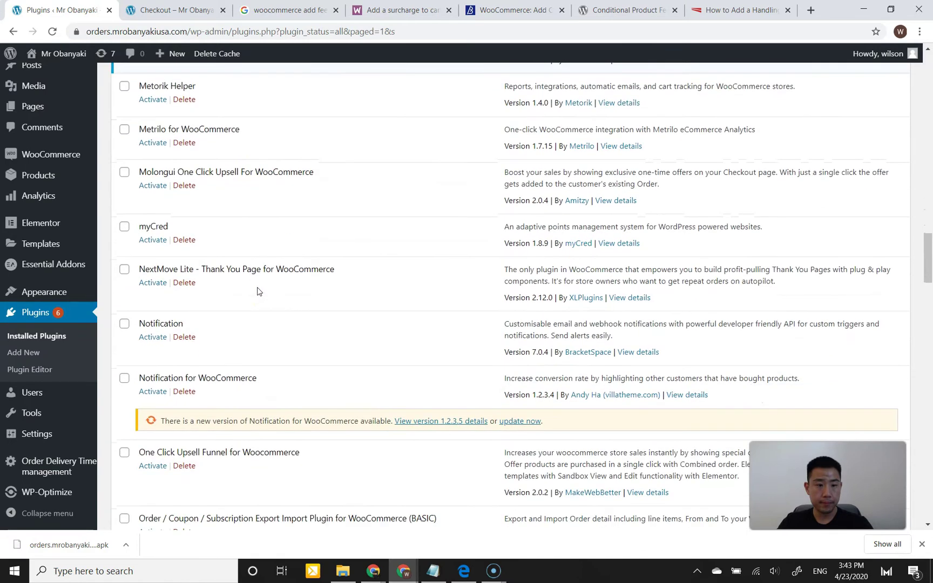
pyautogui.scroll(1, 216, 206)
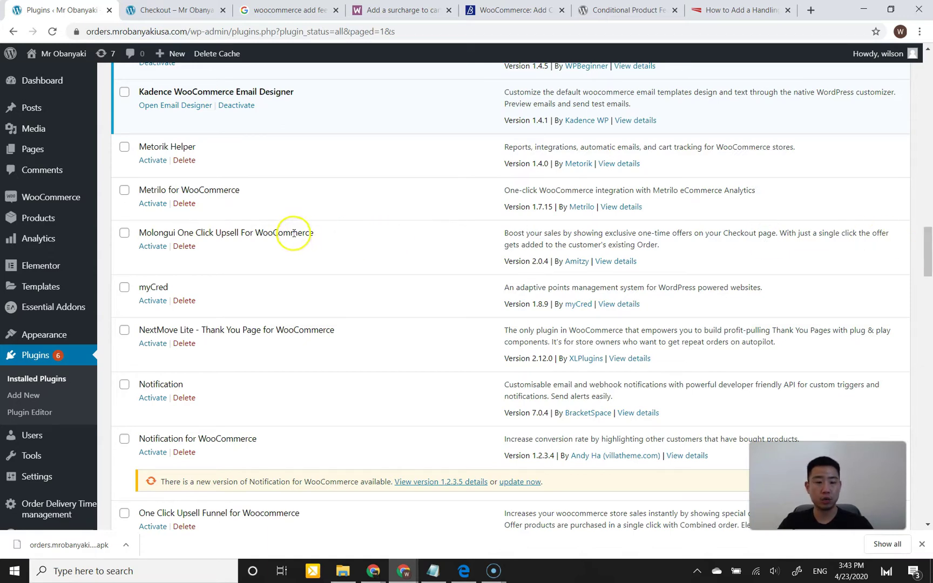
pyautogui.moveTo(928, 257); pyautogui.dragTo(925, 286)
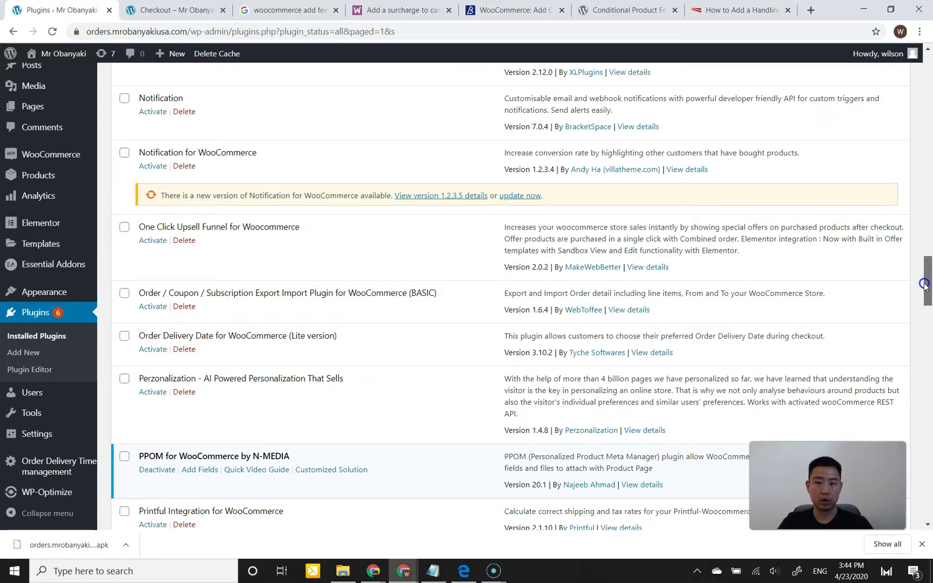
pyautogui.moveTo(924, 284); pyautogui.dragTo(924, 390)
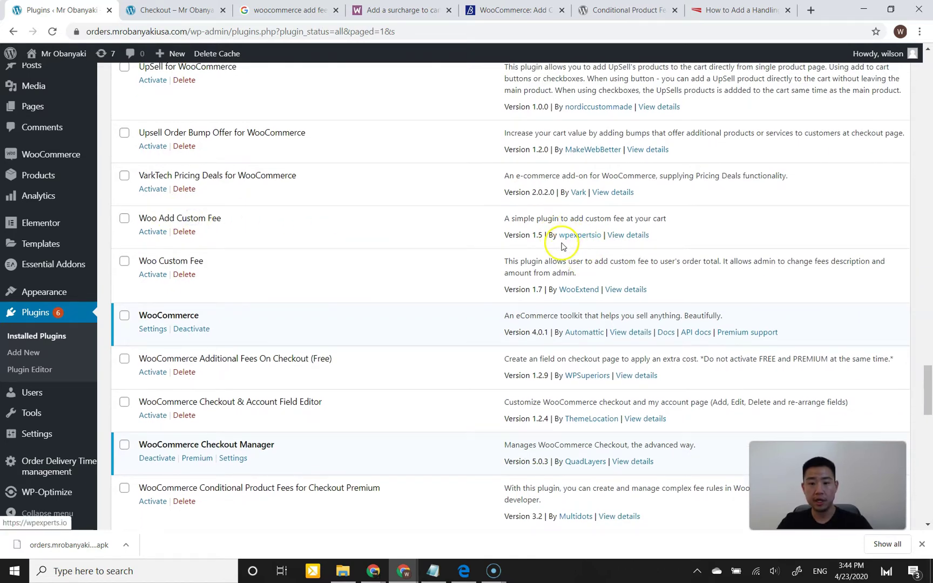
pyautogui.click(157, 234)
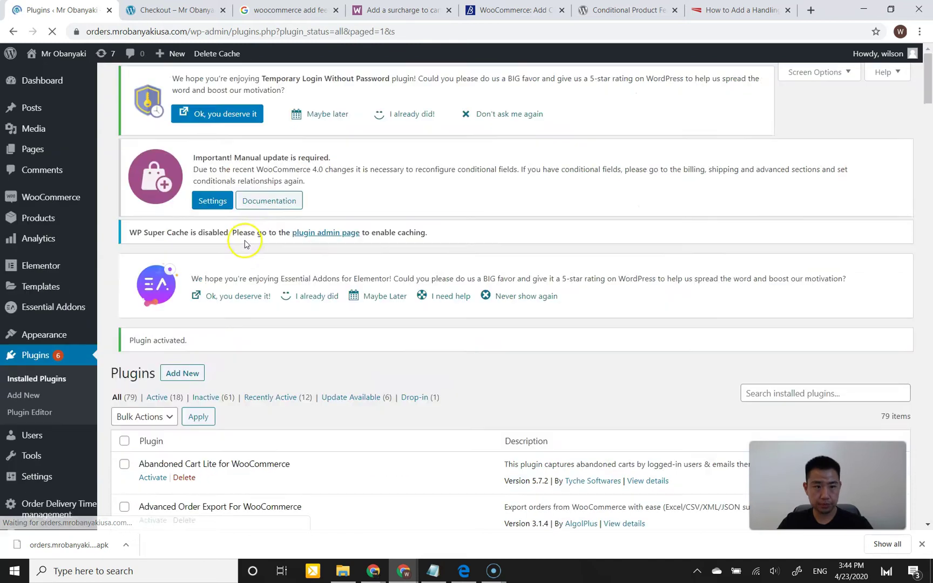
# Reload the store's checkout page and check the order summary for remaining fee lines.
pyautogui.click(186, 11)
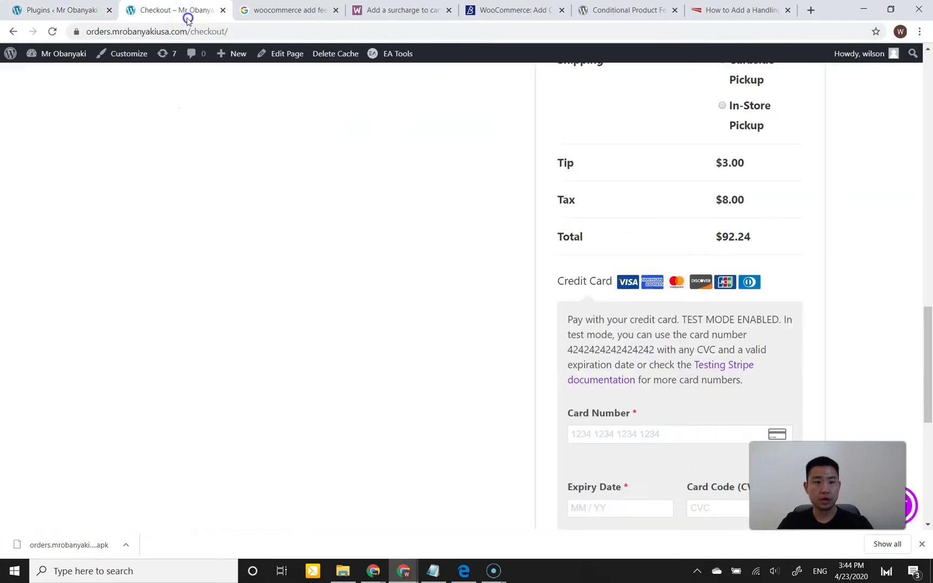
pyautogui.click(52, 31)
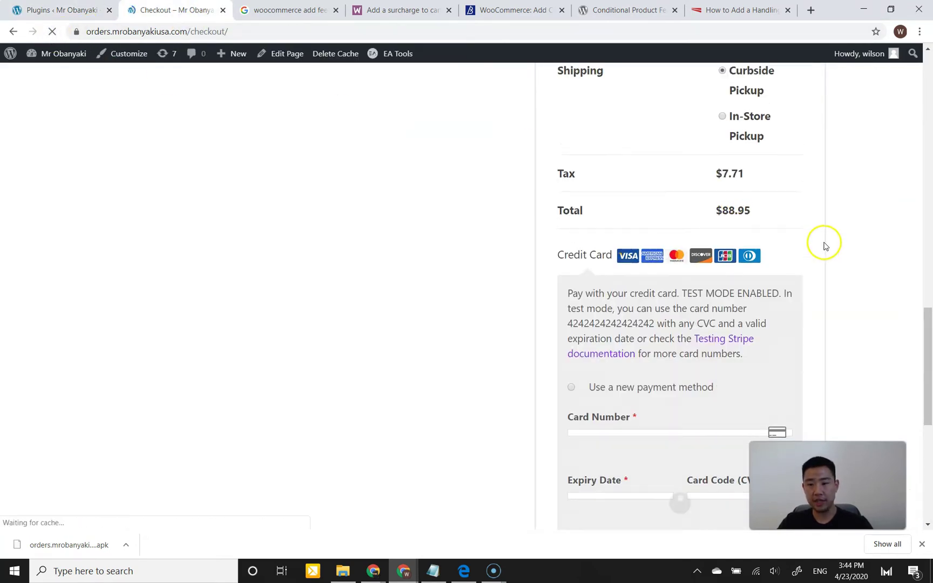
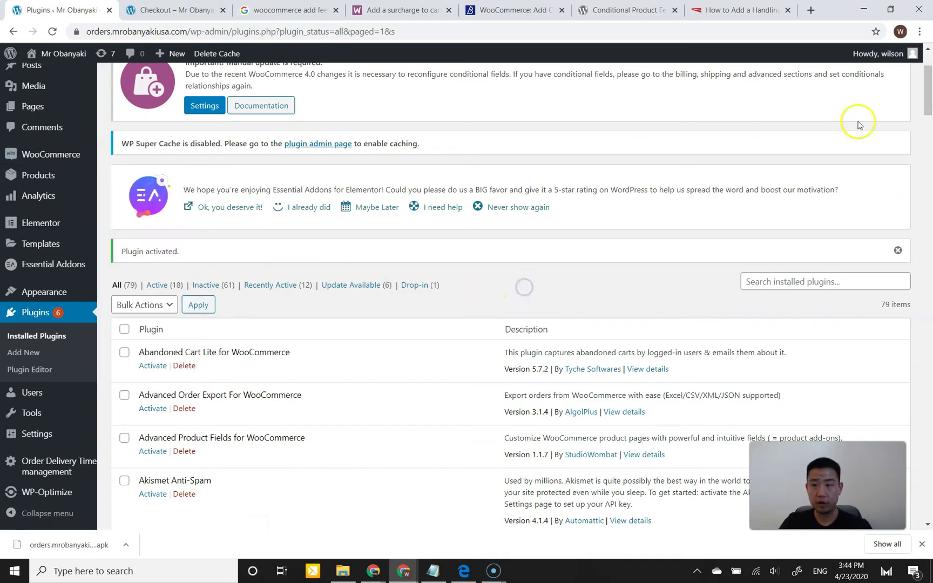
# View the details of the Woo Add Custom Fee plugin, examine its screenshots for the settings location, and close them.
pyautogui.moveTo(927, 96); pyautogui.dragTo(915, 394)
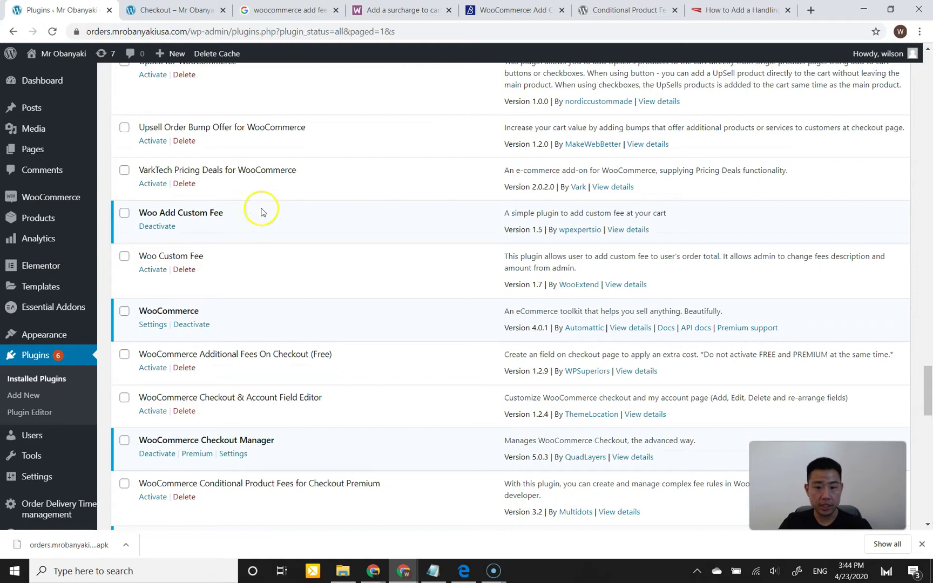
pyautogui.moveTo(36, 476)
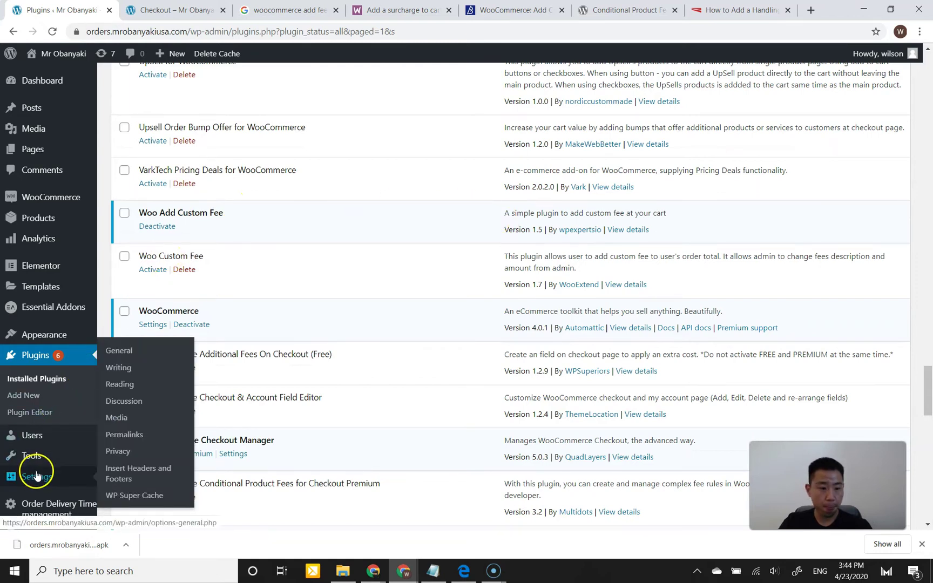
pyautogui.click(638, 231)
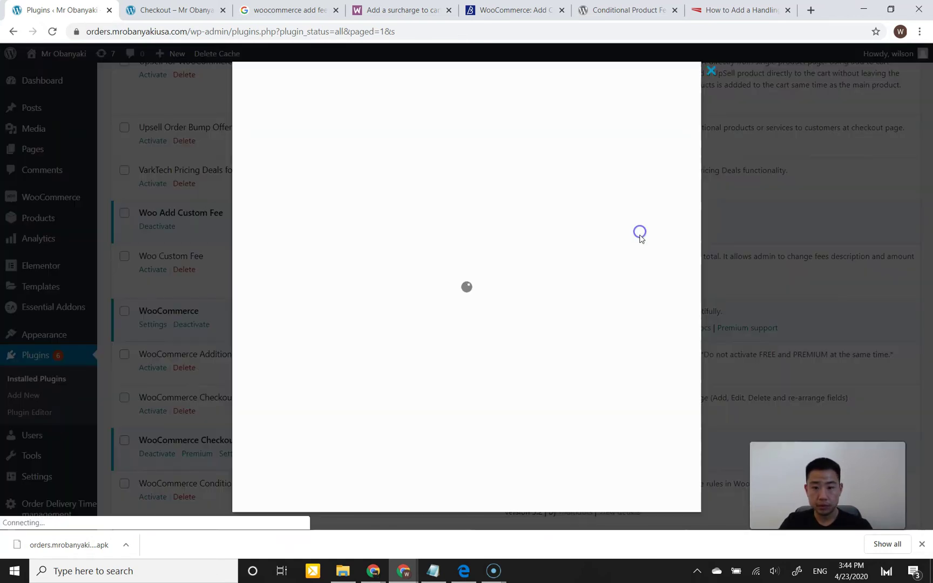
pyautogui.click(475, 223)
pyautogui.scroll(-4, 462, 216)
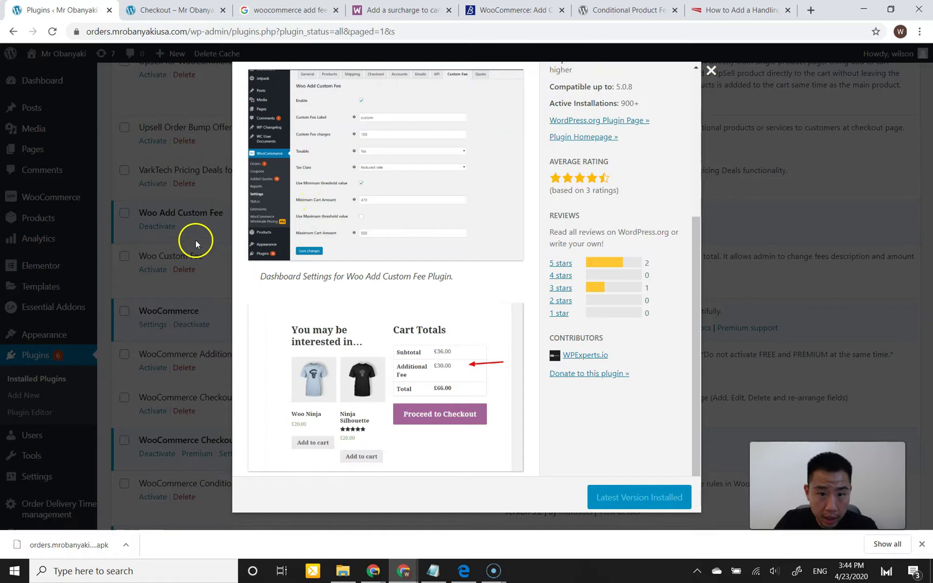
pyautogui.click(710, 71)
pyautogui.scroll(1, 200, 254)
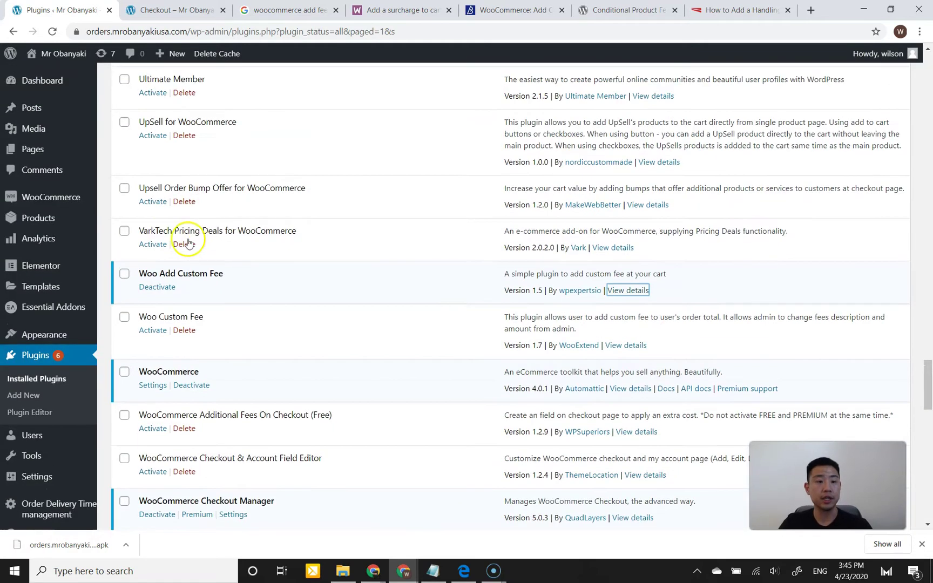
# Open the Custom Fee section of the WooCommerce settings.
pyautogui.moveTo(62, 198)
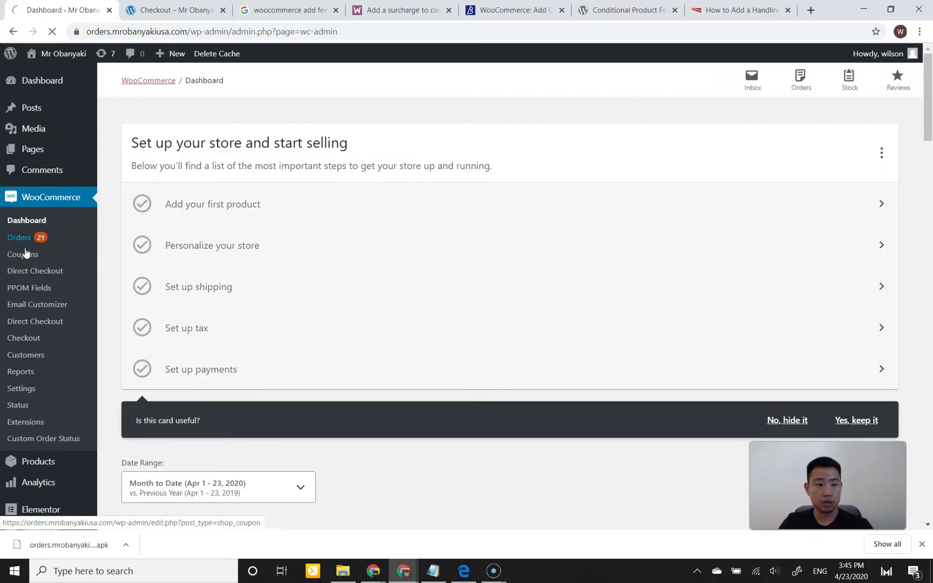
pyautogui.click(22, 393)
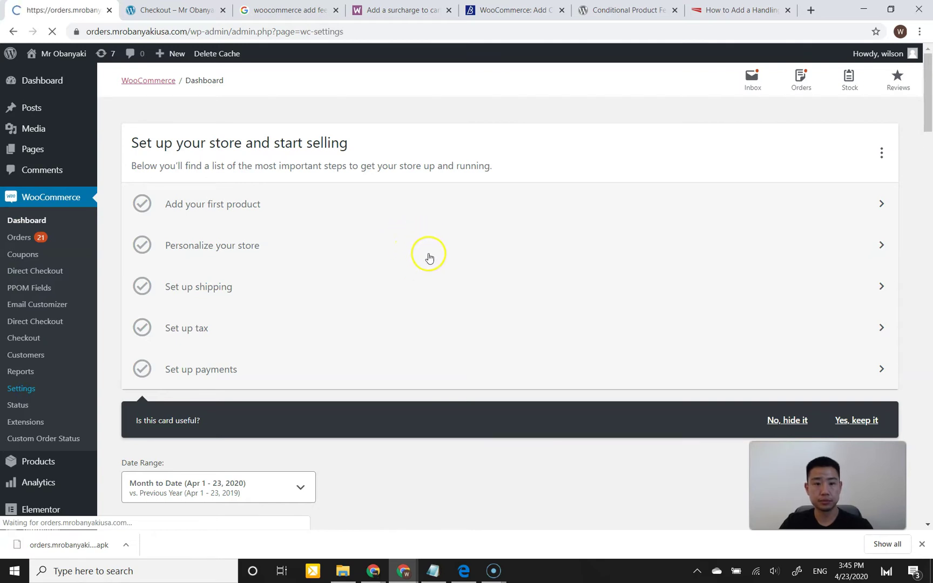
pyautogui.click(702, 150)
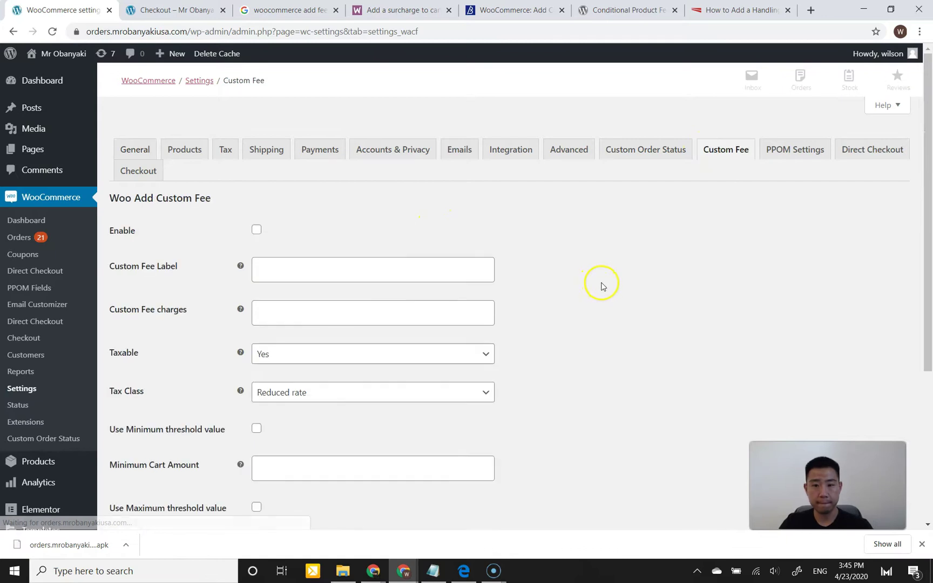
# Enable the Woo Add Custom Fee option, label the fee Tip and set its charge to 1.
pyautogui.scroll(-1, 542, 271)
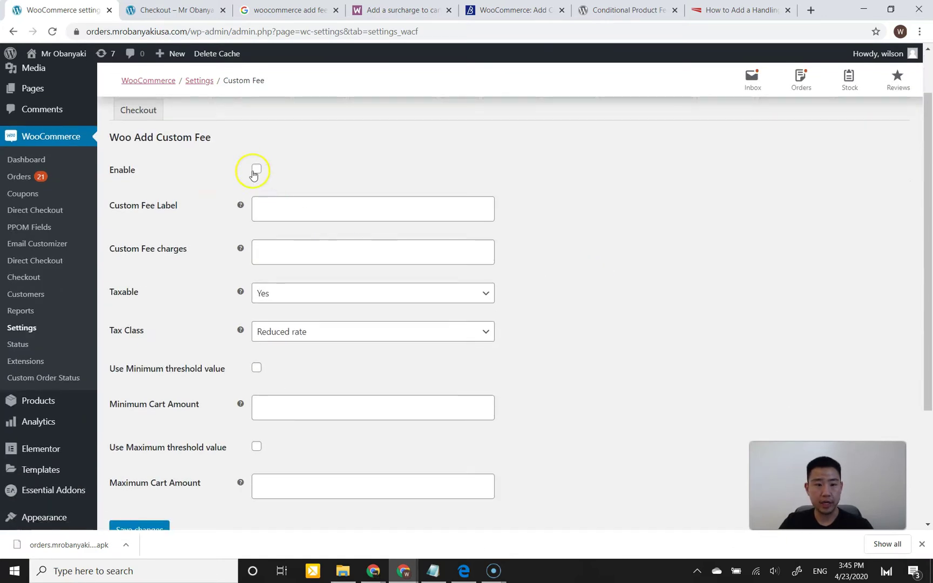
pyautogui.click(311, 203)
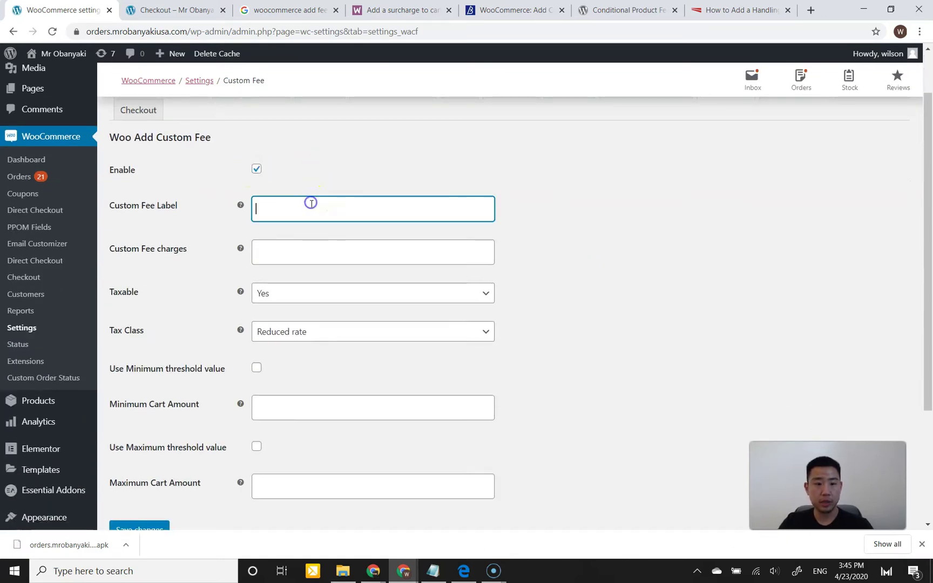
pyautogui.click(575, 236)
pyautogui.scroll(-1, 545, 250)
pyautogui.click(411, 197)
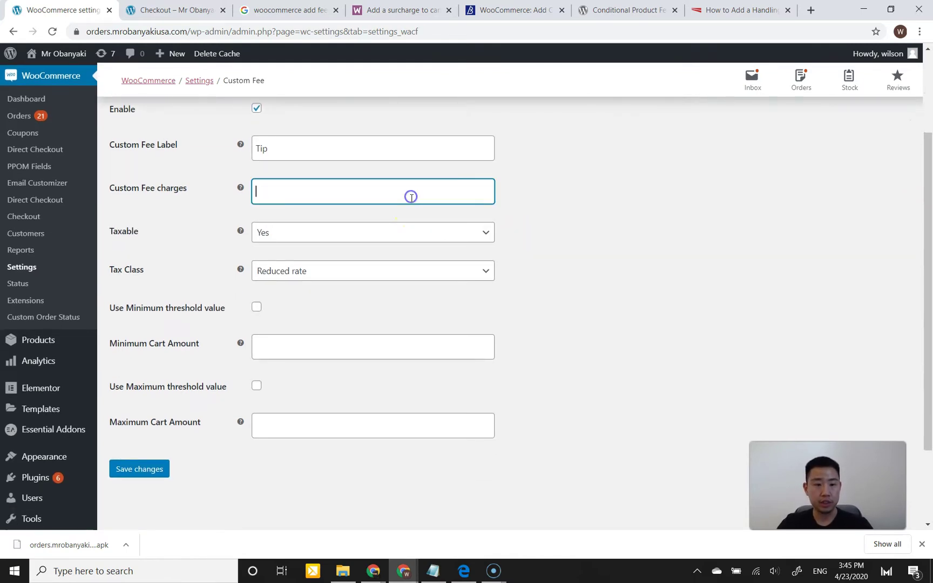
pyautogui.click(579, 236)
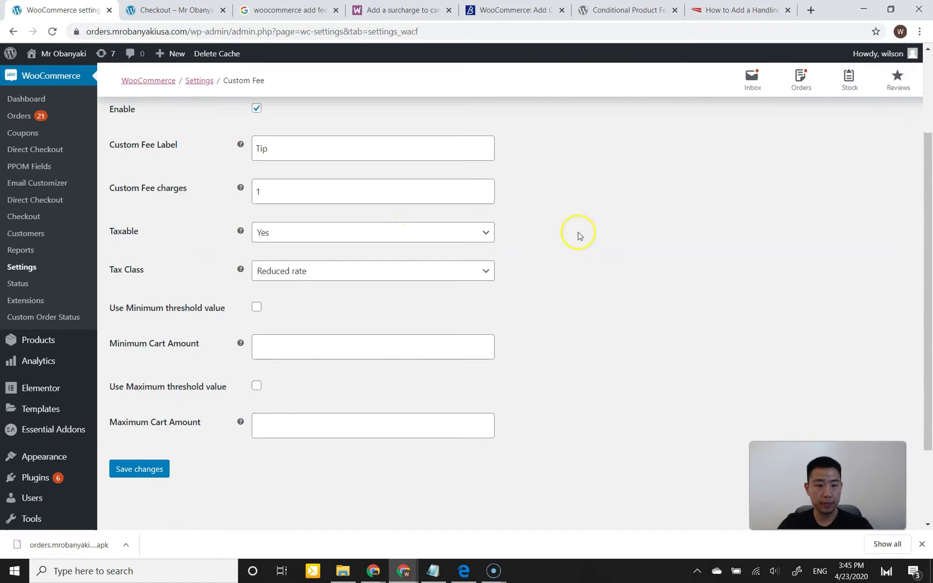
# Set the tip fee's Taxable option to No and save the settings.
pyautogui.click(460, 233)
pyautogui.click(444, 269)
pyautogui.click(557, 255)
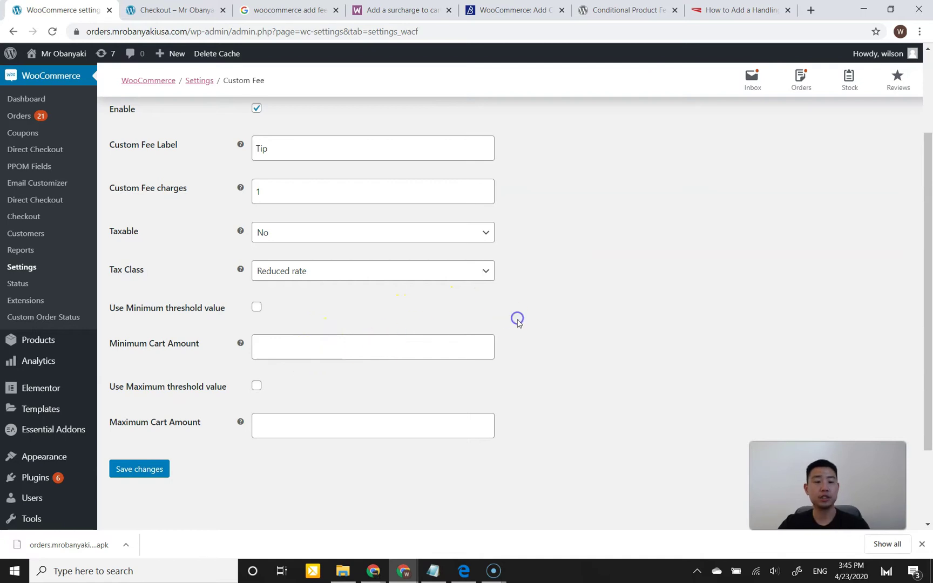
pyautogui.click(156, 473)
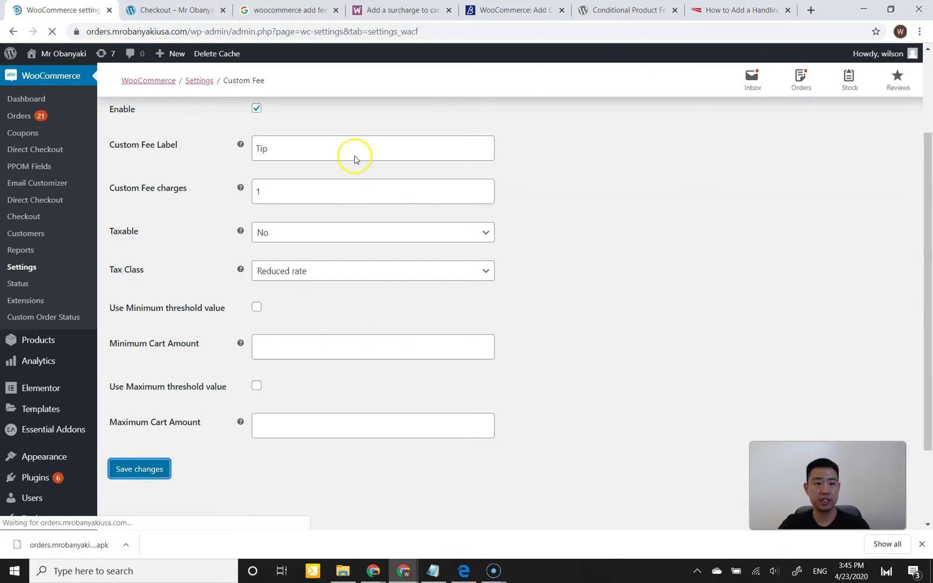
# Reload the store's checkout page and check the order summary for the tip fee.
pyautogui.click(186, 12)
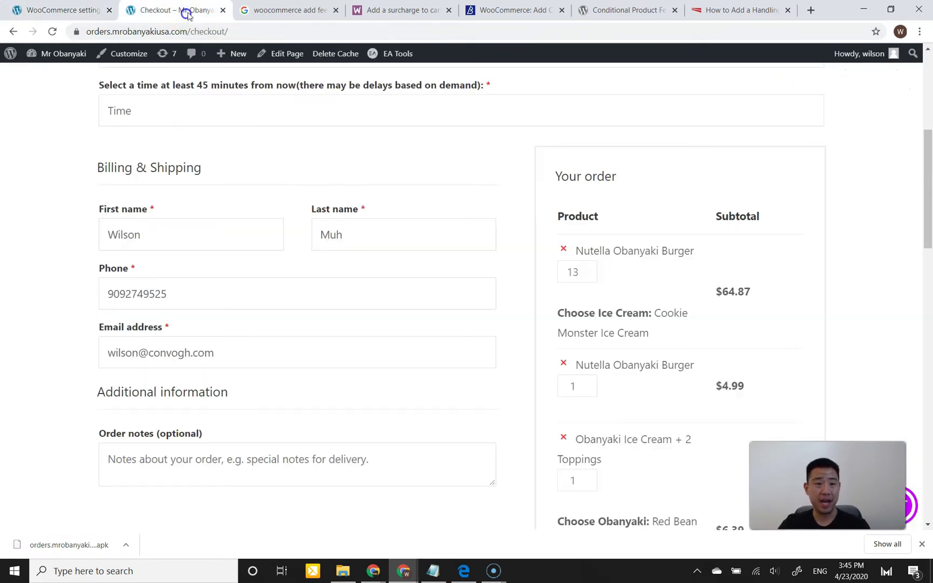
pyautogui.click(53, 32)
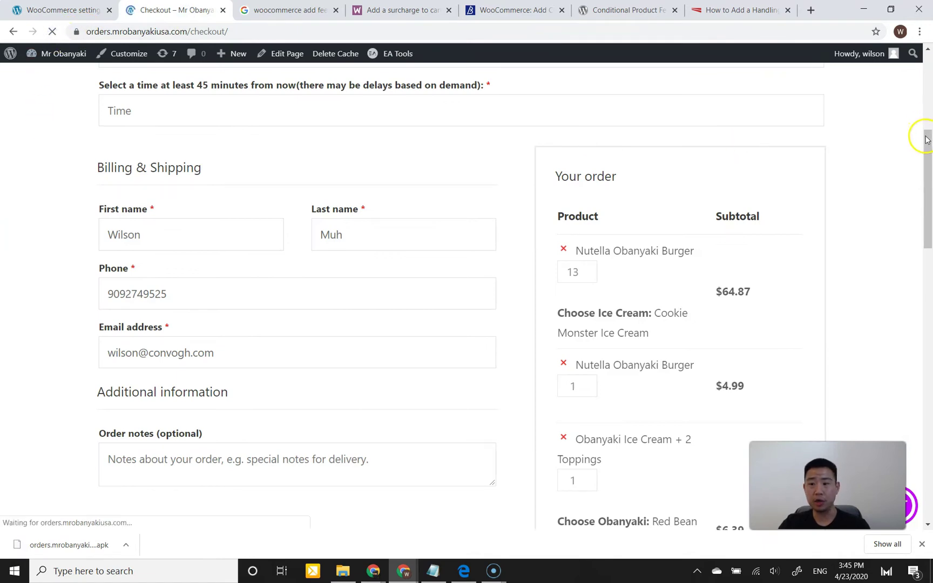
pyautogui.moveTo(927, 139); pyautogui.dragTo(913, 293)
pyautogui.click(732, 270)
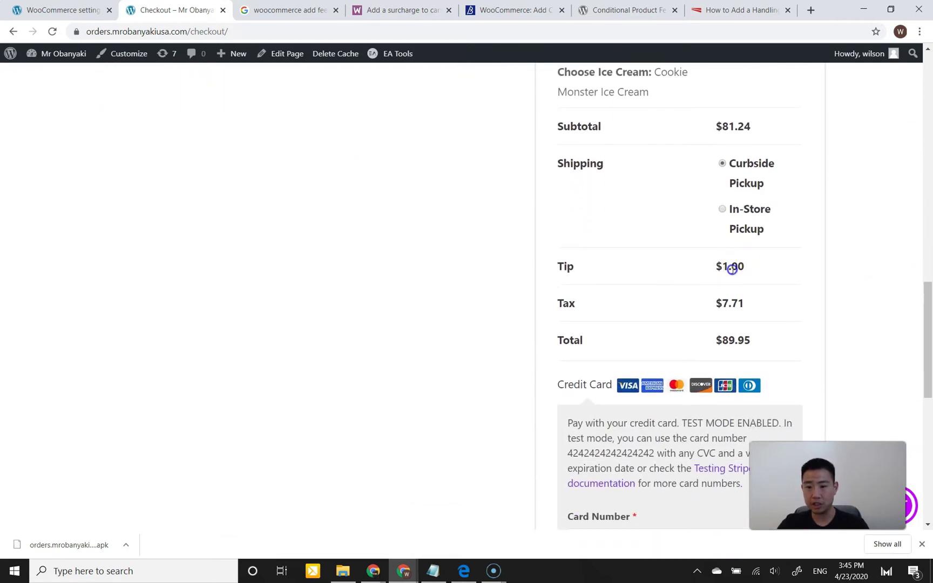
# Disable the fee in the Woo Add Custom Fee settings and save the changes.
pyautogui.click(75, 11)
pyautogui.scroll(-1, 241, 218)
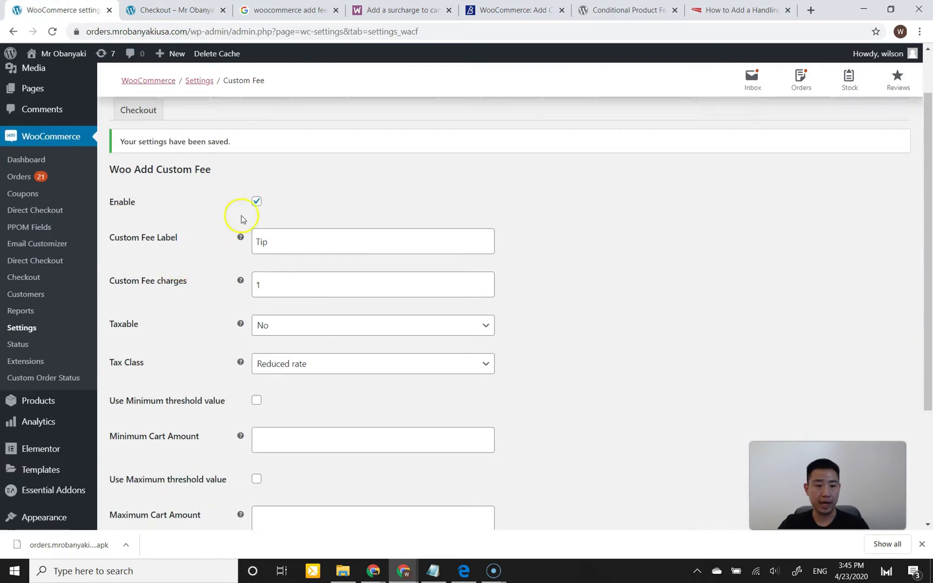
pyautogui.scroll(-3, 219, 264)
pyautogui.click(139, 395)
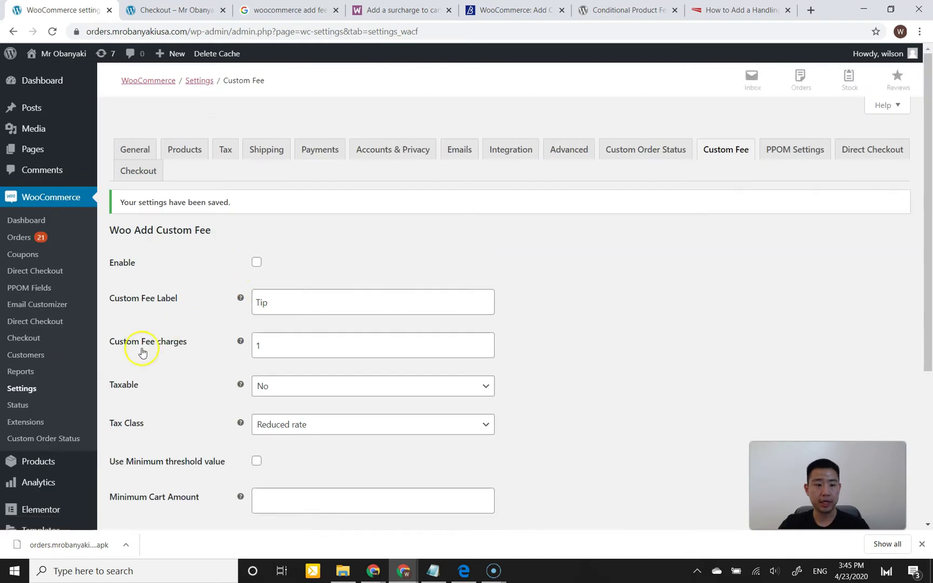
# Open the list of installed plugins and deactivate Woo Add Custom Fee.
pyautogui.scroll(-3, 135, 362)
pyautogui.moveTo(67, 424)
pyautogui.click(111, 420)
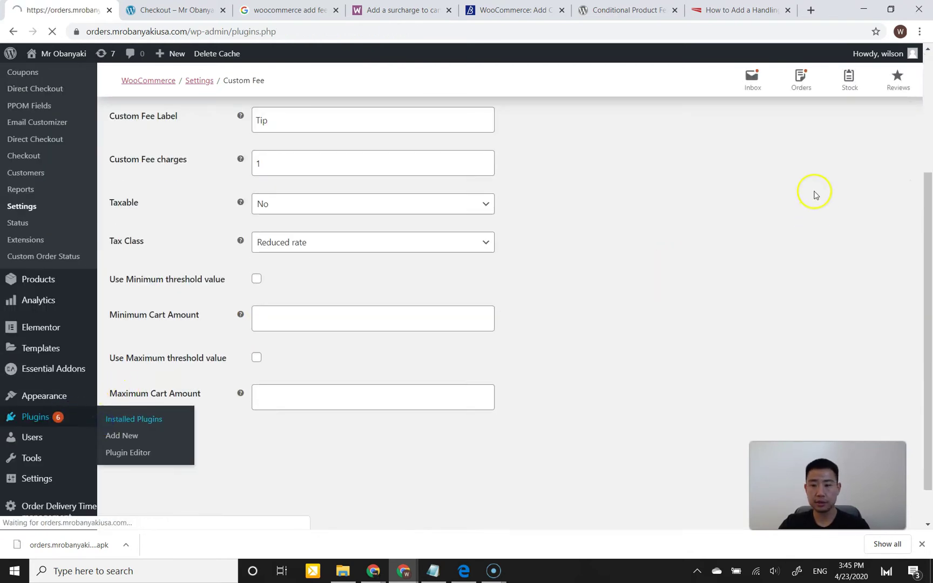
pyautogui.moveTo(925, 100); pyautogui.dragTo(907, 406)
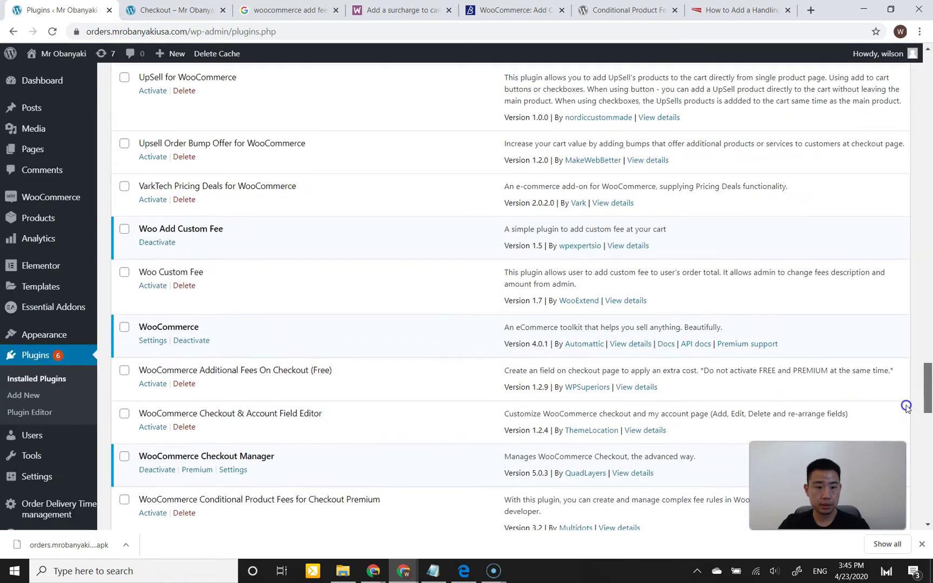
pyautogui.click(164, 242)
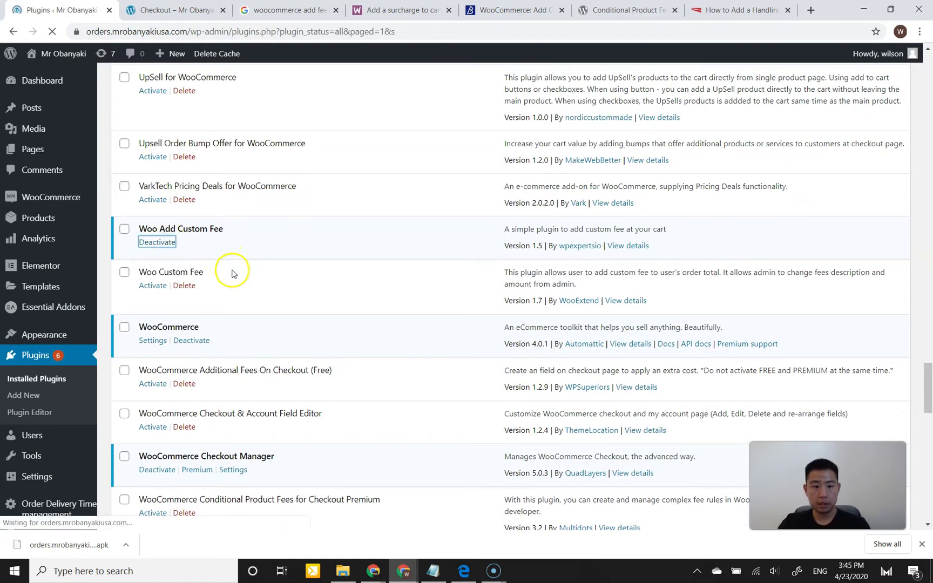
# Activate the Woo Custom Fee plugin and open the Custom Fee section of the WooCommerce settings.
pyautogui.moveTo(929, 83); pyautogui.dragTo(911, 391)
pyautogui.click(153, 303)
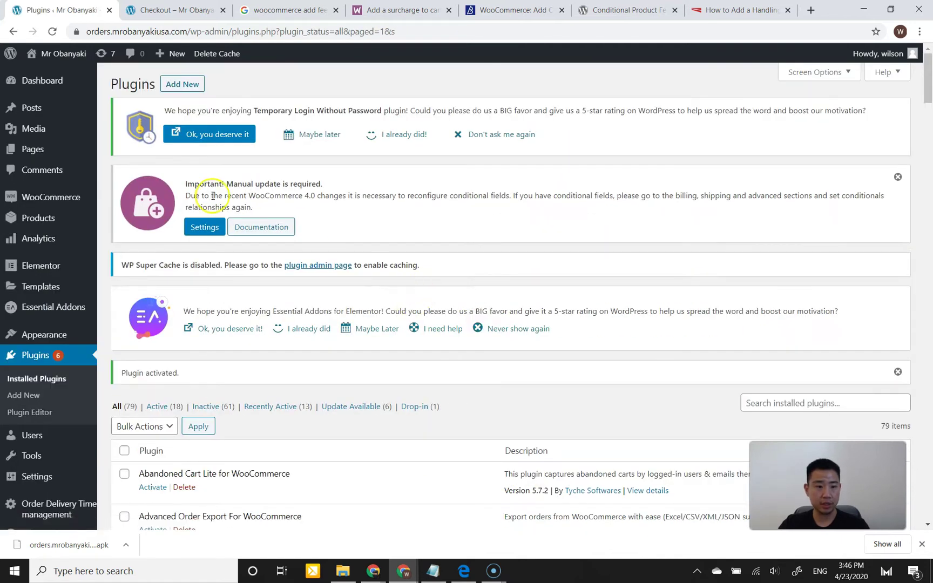
pyautogui.moveTo(58, 197)
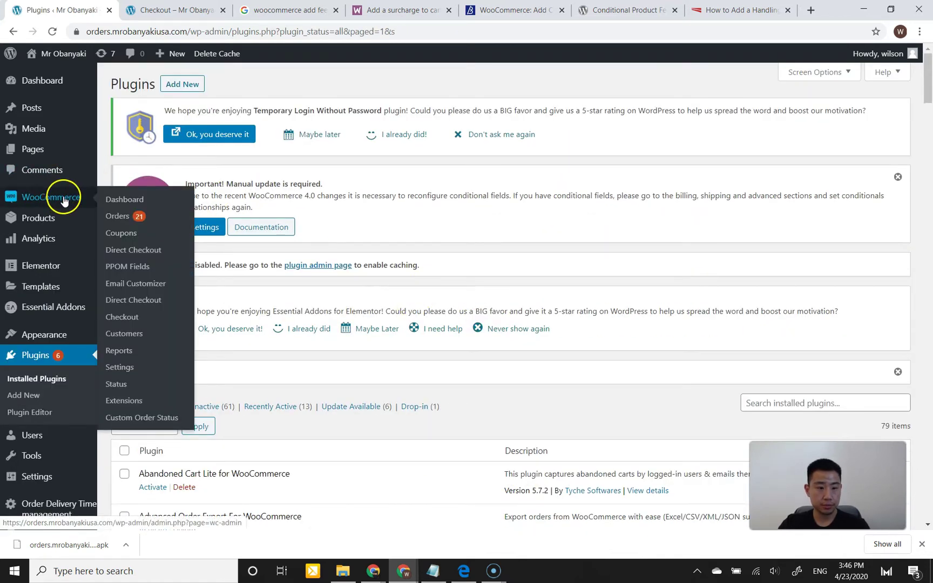
pyautogui.click(118, 368)
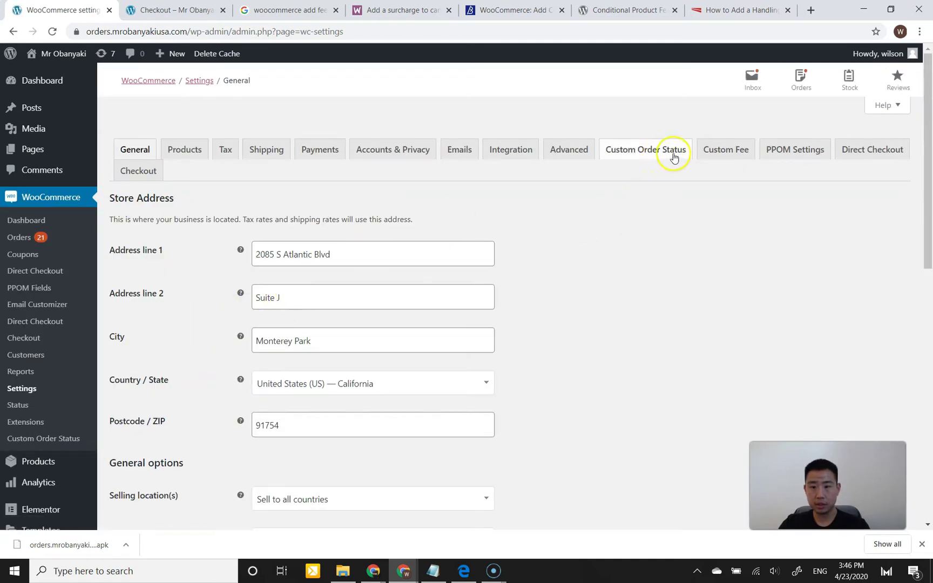
pyautogui.click(724, 149)
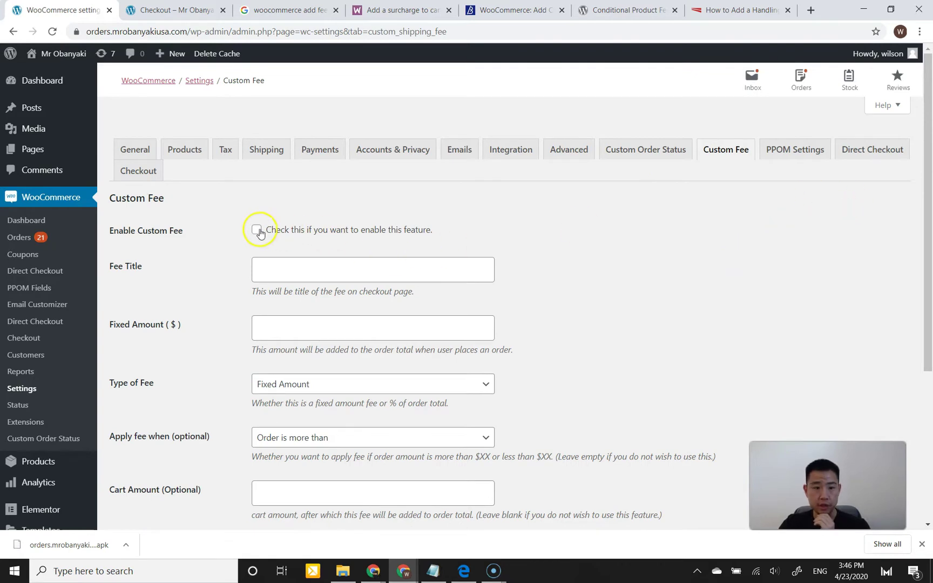
# Enable the custom fee, title it Tip and set its fixed amount to $1.
pyautogui.scroll(-2, 218, 275)
pyautogui.click(315, 153)
pyautogui.click(254, 170)
pyautogui.click(292, 200)
pyautogui.write('1')
pyautogui.click(209, 219)
# Review the fee type and order condition choices, keep Fixed Amount and Order is more than, and save the settings.
pyautogui.click(271, 257)
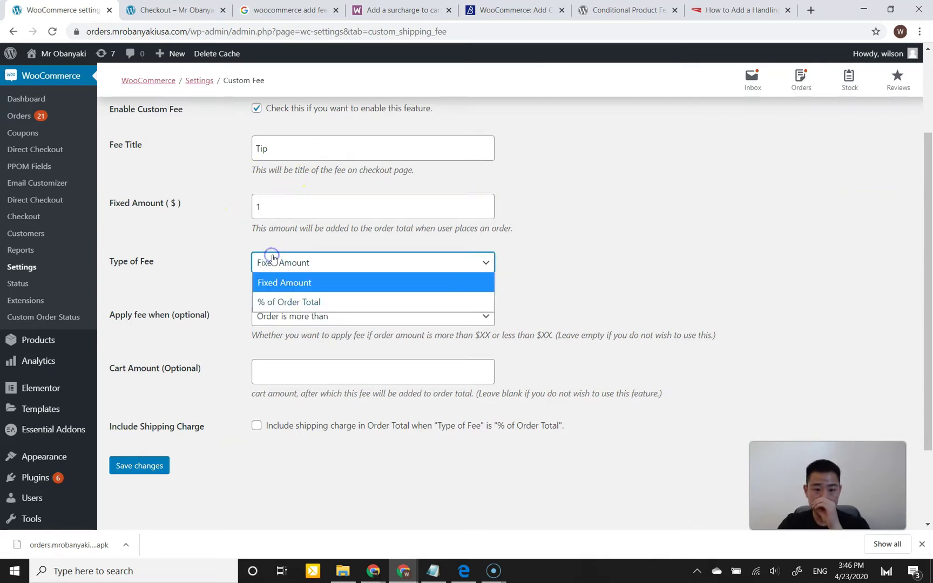
pyautogui.click(234, 275)
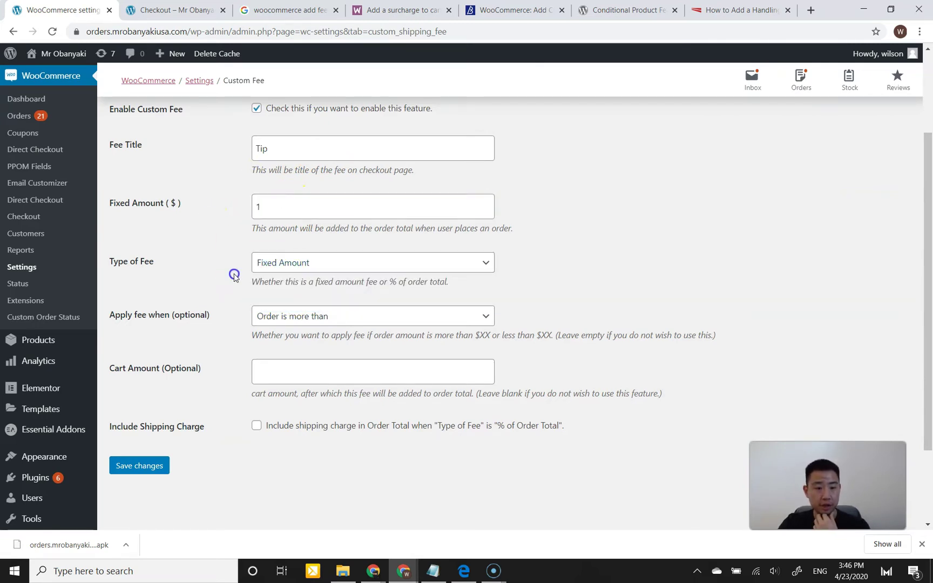
pyautogui.click(297, 313)
pyautogui.click(211, 304)
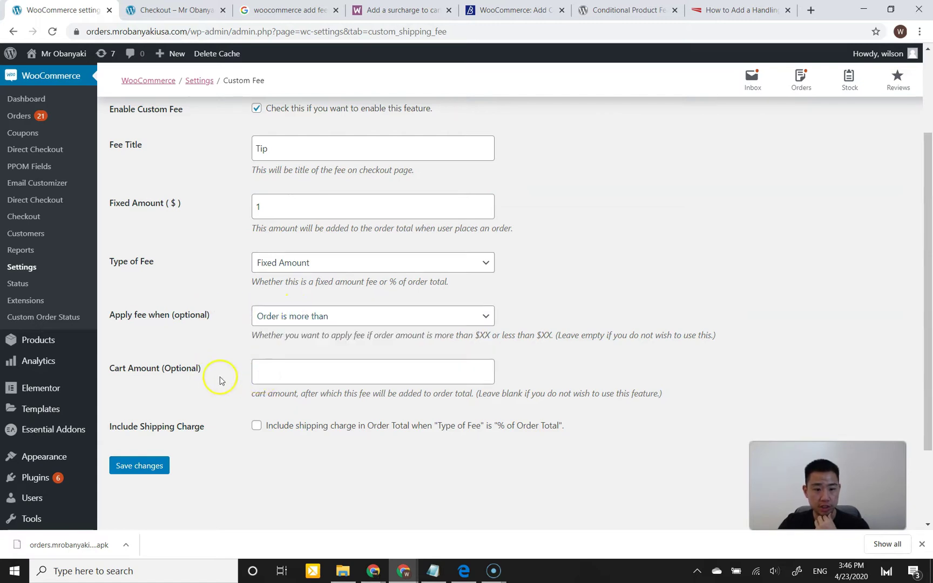
pyautogui.scroll(1, 221, 392)
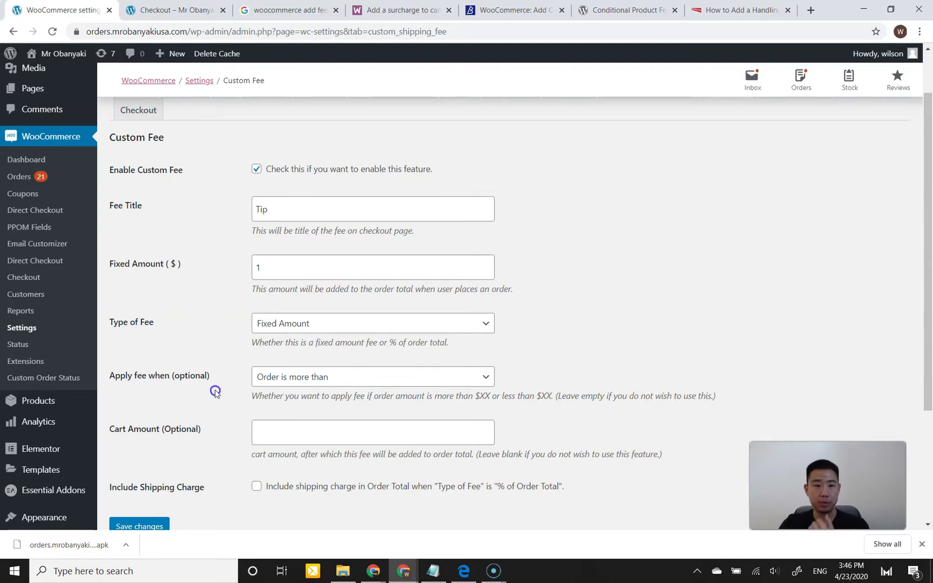
pyautogui.scroll(-2, 211, 389)
pyautogui.click(140, 405)
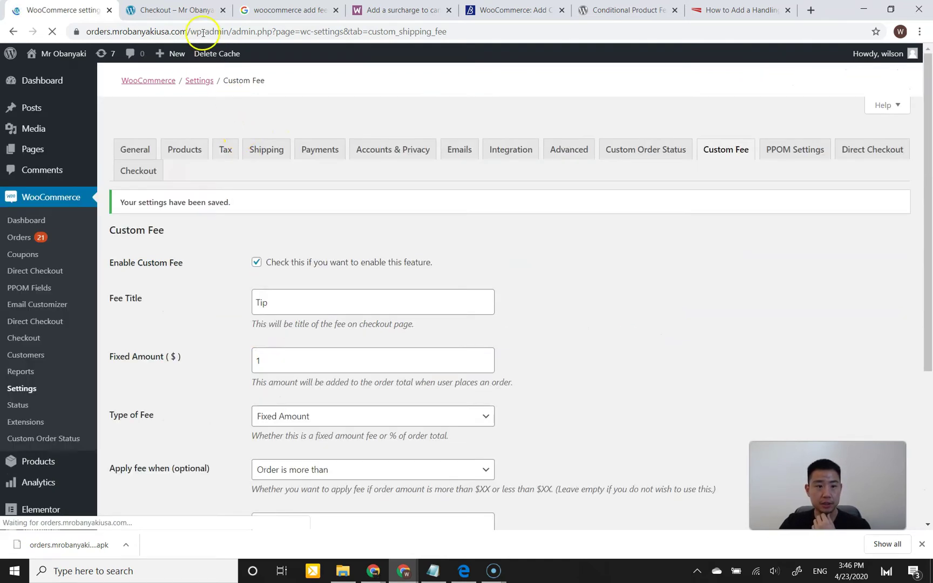
# Reload the checkout page and check the order summary for the tip added by Woo Custom Fee.
pyautogui.click(192, 10)
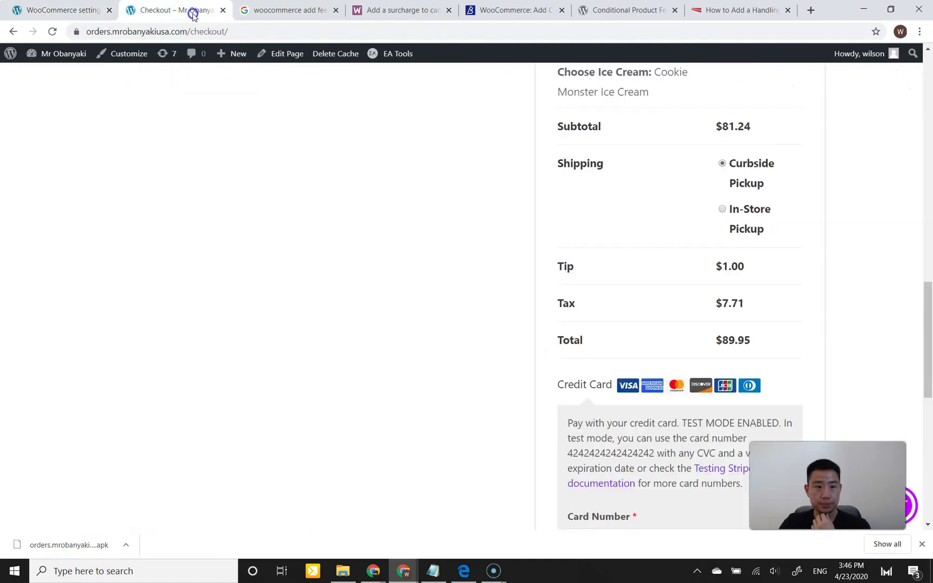
pyautogui.click(53, 31)
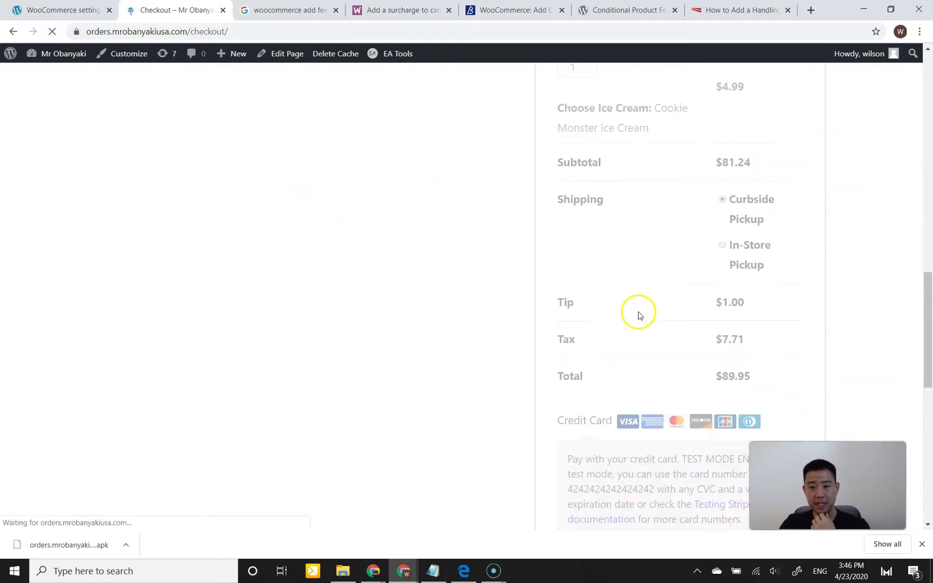
pyautogui.moveTo(923, 307); pyautogui.dragTo(919, 411)
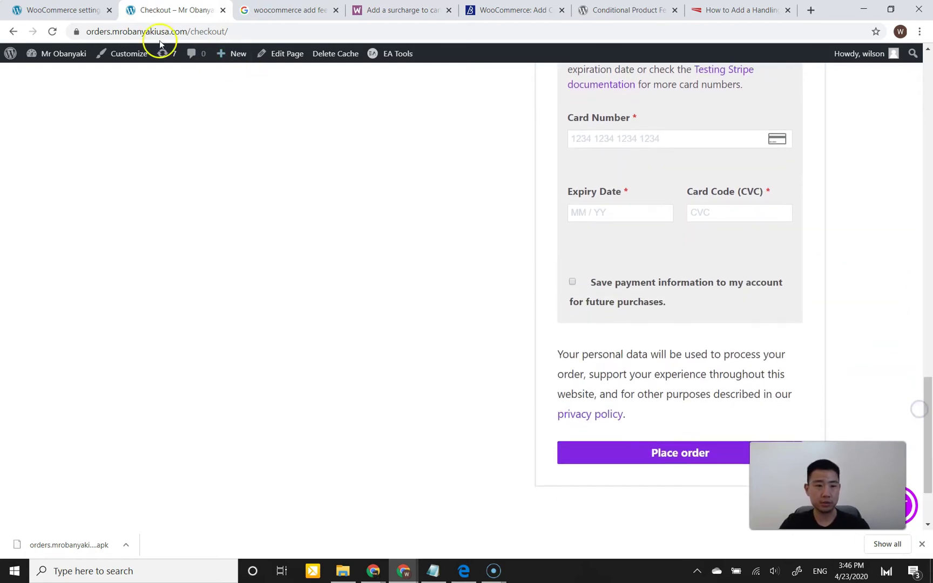
# Turn off Enable Custom Fee in the Woo Custom Fee settings and save the changes.
pyautogui.click(77, 17)
pyautogui.scroll(-4, 150, 371)
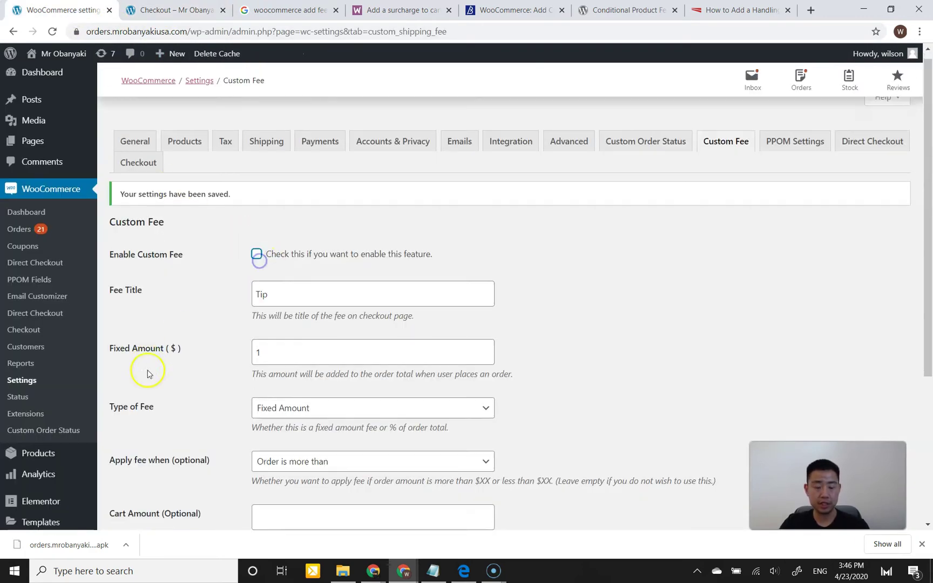
pyautogui.click(147, 391)
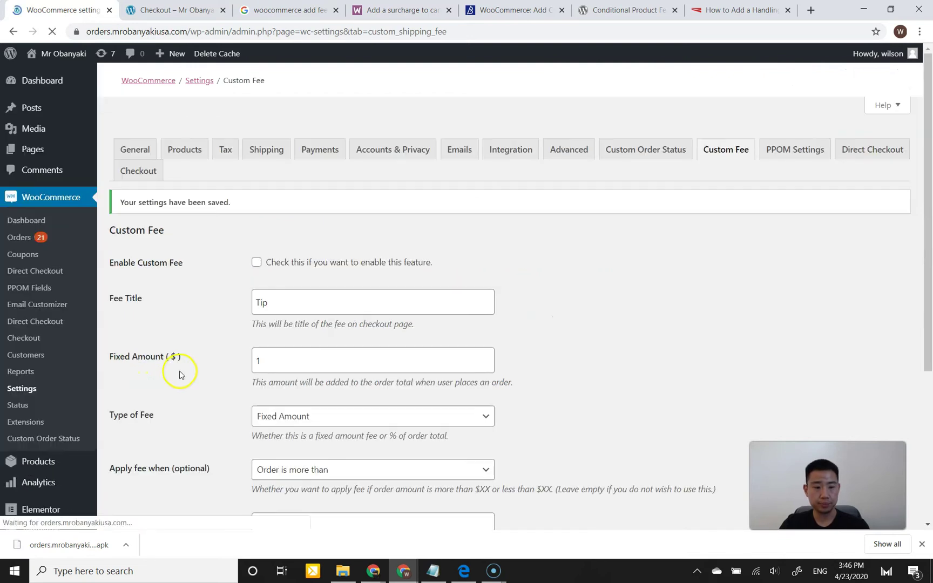
# Return to the installed plugins list and deactivate Woo Custom Fee.
pyautogui.scroll(-1, 188, 367)
pyautogui.scroll(-2, 47, 254)
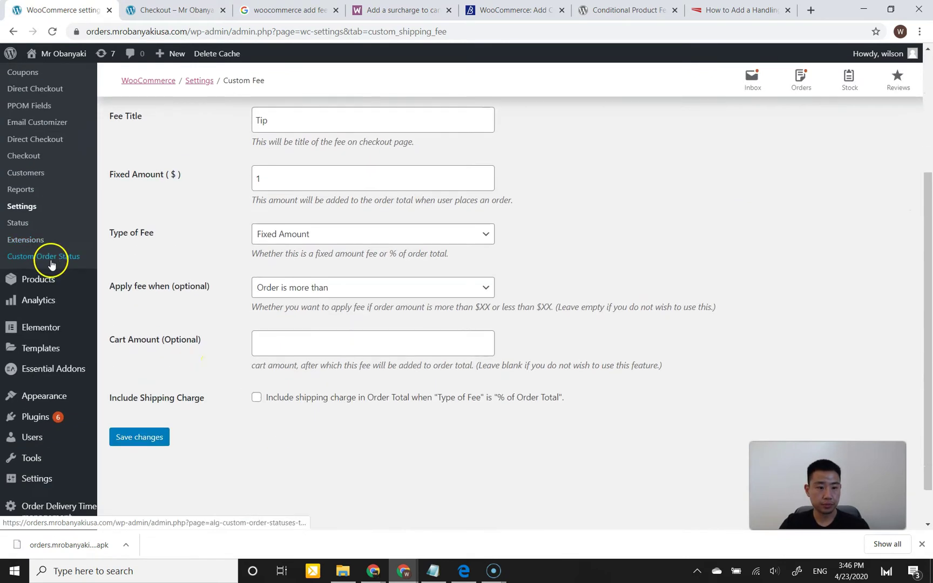
pyautogui.click(129, 418)
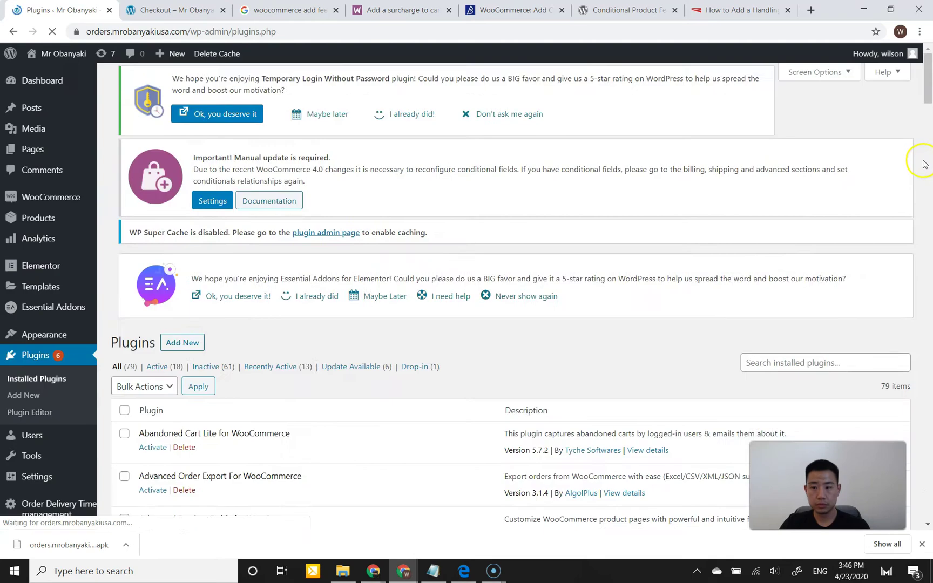
pyautogui.moveTo(923, 97); pyautogui.dragTo(927, 410)
pyautogui.click(165, 221)
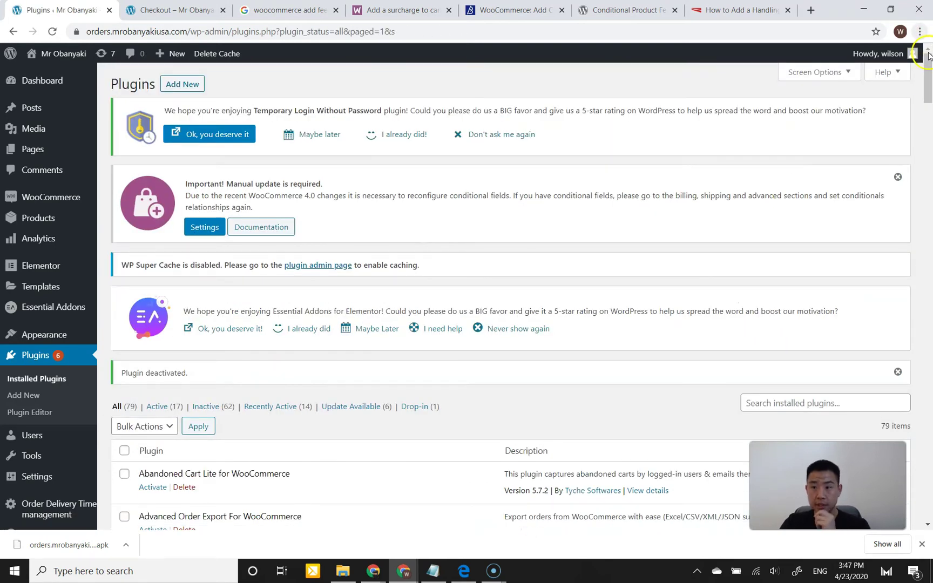
# Find WooCommerce Additional Fees On Checkout (Free) in the installed plugins list and activate it.
pyautogui.moveTo(925, 85); pyautogui.dragTo(924, 89)
pyautogui.moveTo(929, 264); pyautogui.dragTo(930, 265)
pyautogui.moveTo(929, 319); pyautogui.dragTo(929, 405)
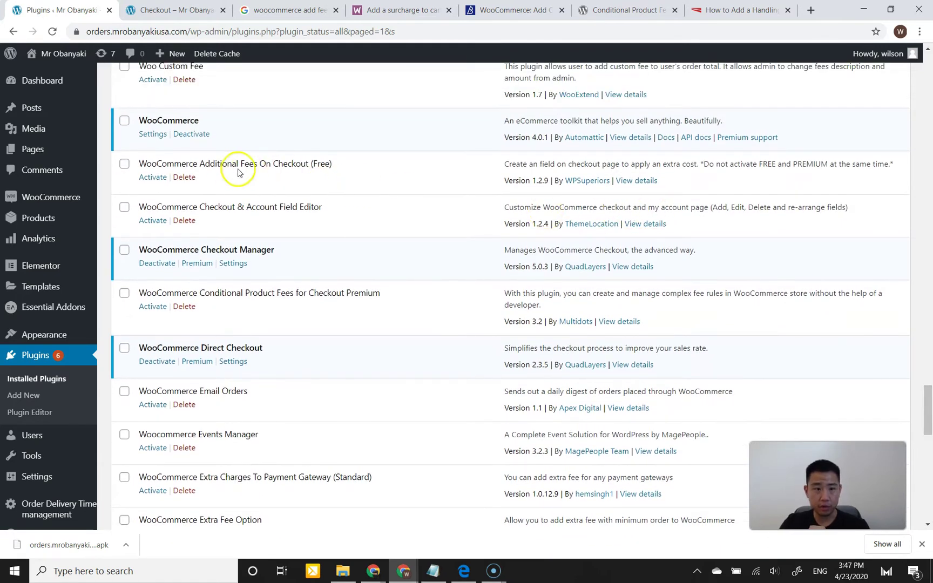
pyautogui.click(153, 177)
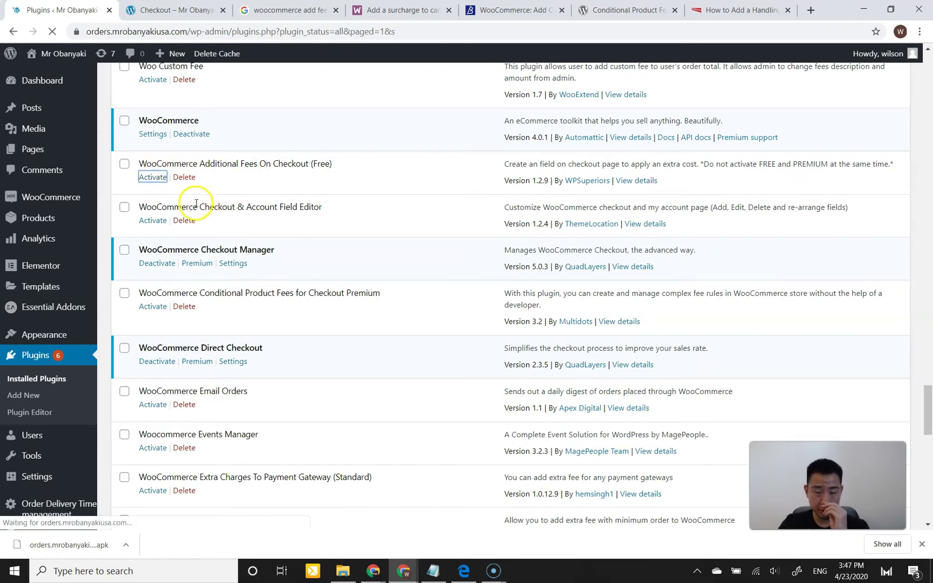
pyautogui.scroll(-1, 349, 310)
pyautogui.scroll(-1, 349, 310)
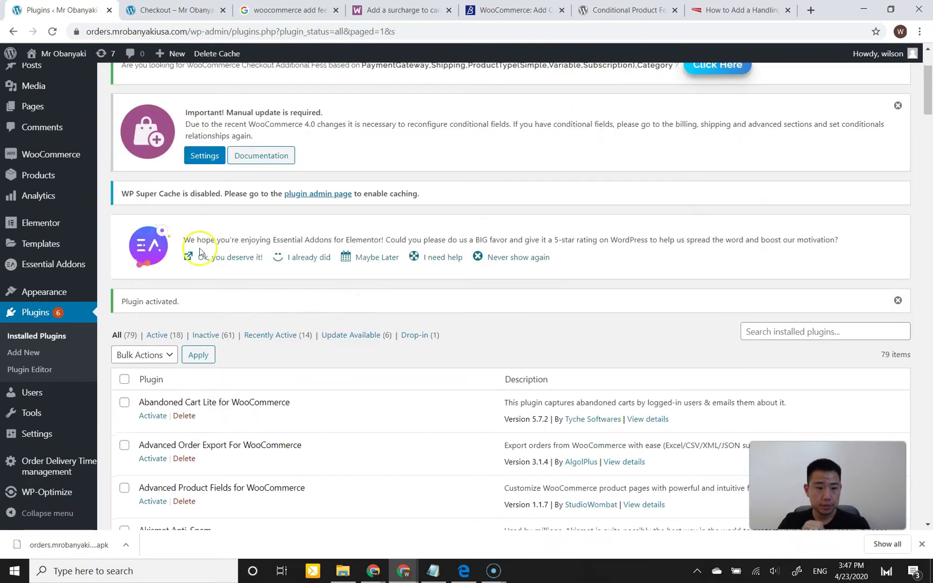
# Open the WooCommerce Additional Fees settings and examine the status and label fields.
pyautogui.moveTo(77, 152)
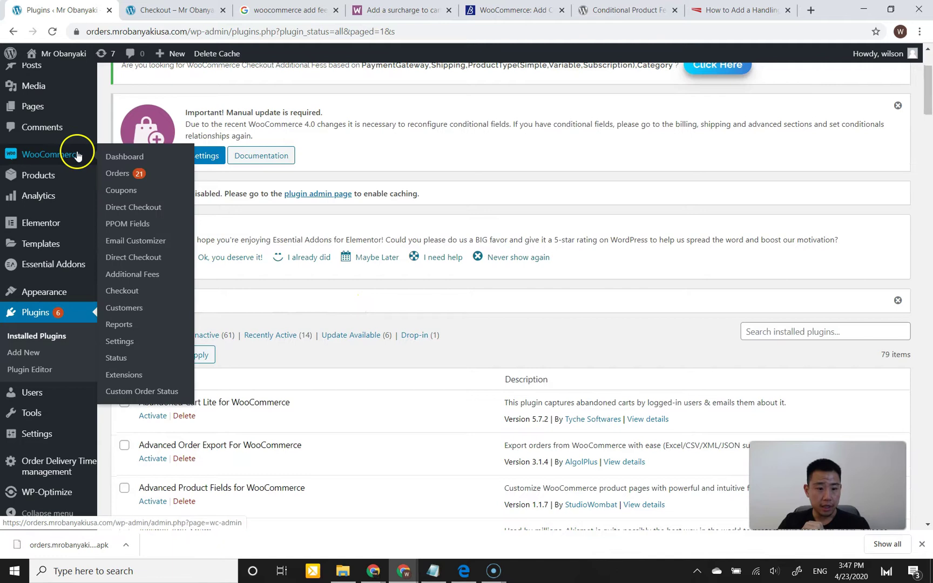
pyautogui.click(141, 277)
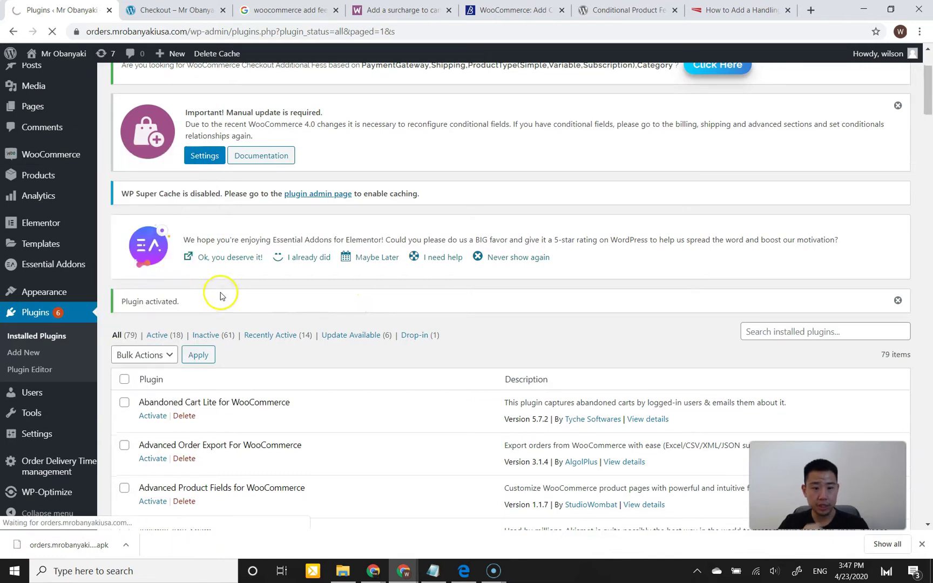
pyautogui.scroll(-5, 276, 303)
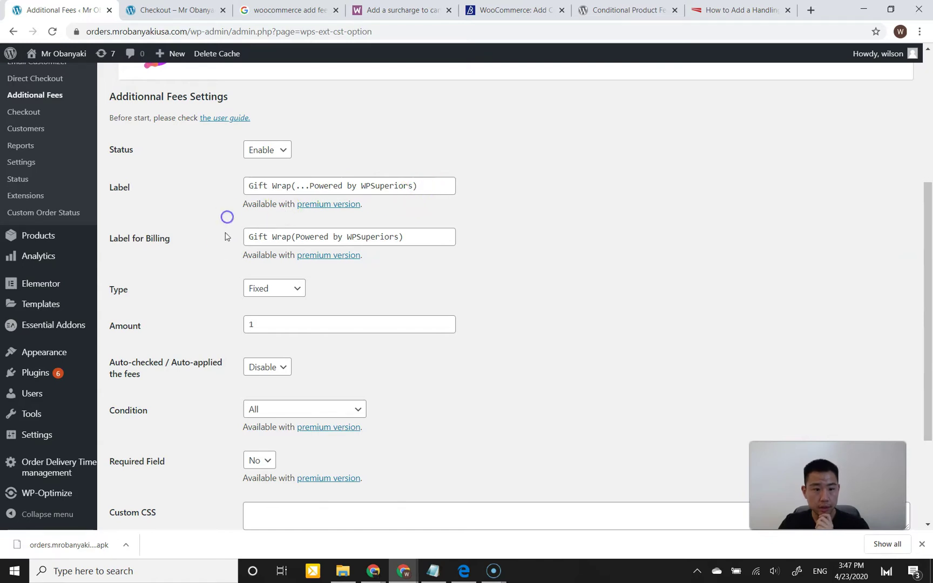
pyautogui.scroll(-1, 324, 194)
pyautogui.moveTo(378, 125); pyautogui.dragTo(271, 126)
pyautogui.click(327, 129)
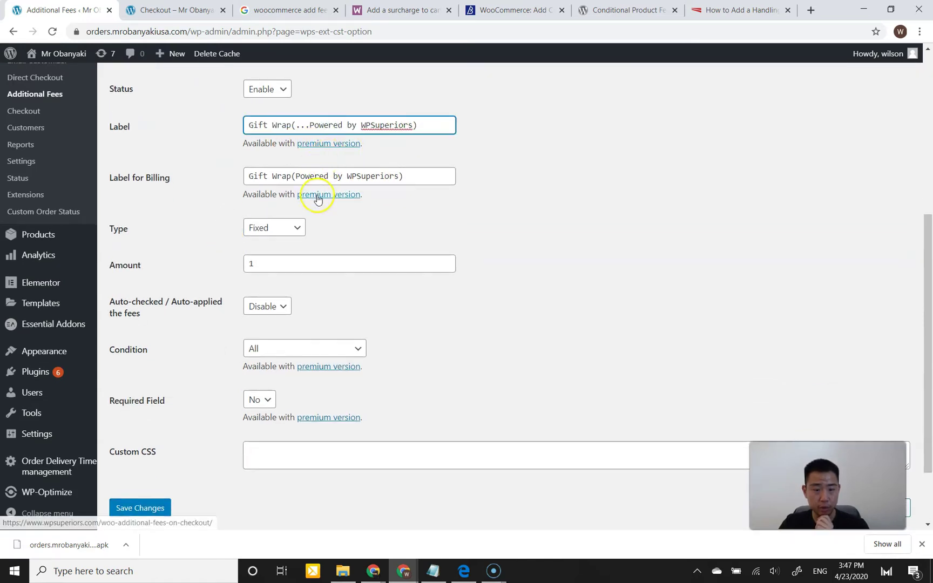
# Review the fee type, amount, auto-apply, condition and required field options in the Additional Fees settings.
pyautogui.click(220, 219)
pyautogui.click(263, 229)
pyautogui.click(223, 256)
pyautogui.scroll(-1, 216, 281)
pyautogui.click(265, 248)
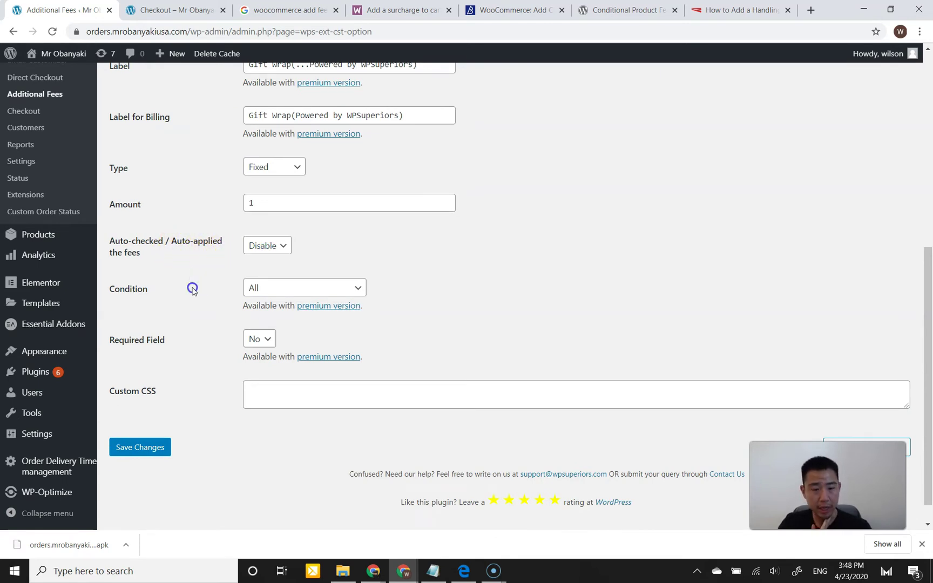
pyautogui.click(246, 292)
pyautogui.click(230, 294)
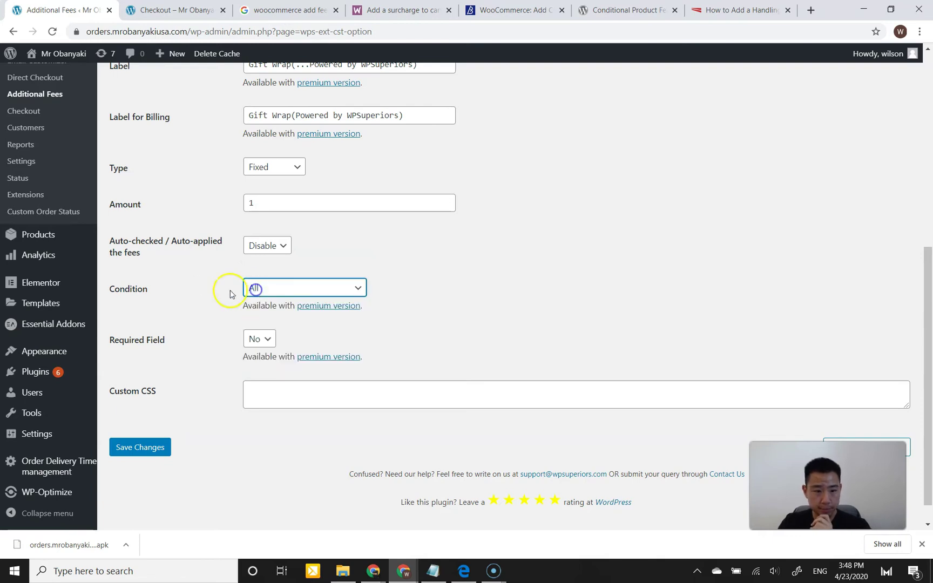
pyautogui.scroll(-1, 209, 396)
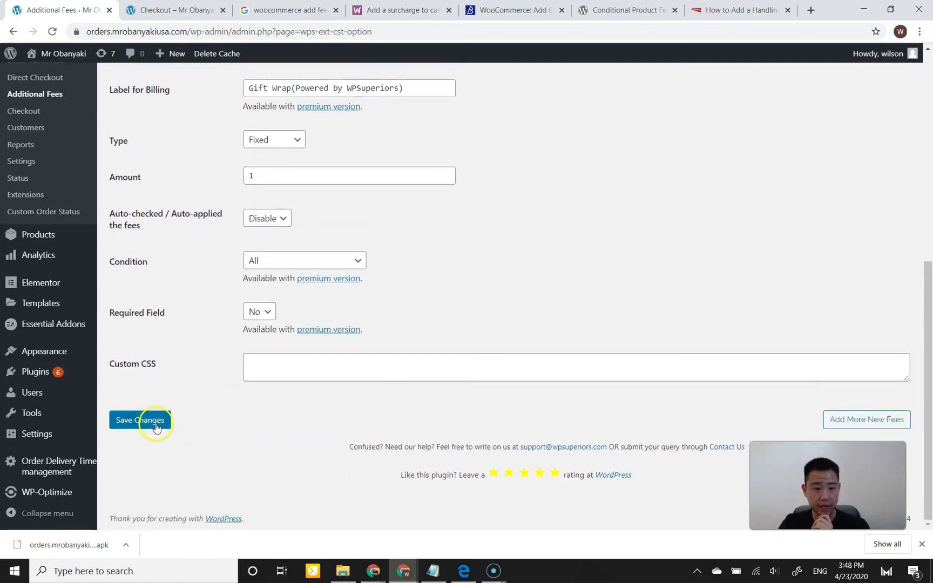
# Save the Additional Fees settings and check the checkout order summary for the additional fee.
pyautogui.click(160, 427)
pyautogui.click(155, 19)
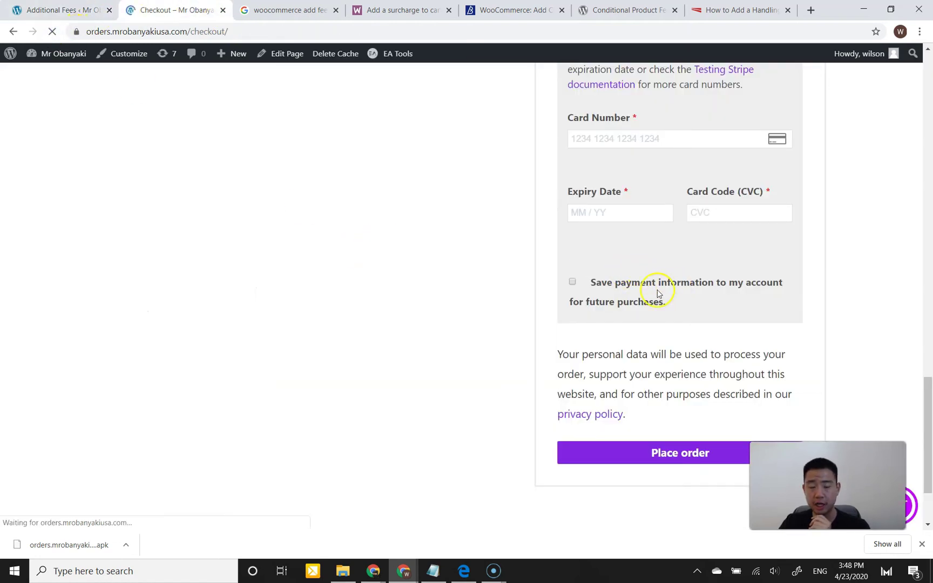
pyautogui.moveTo(928, 393); pyautogui.dragTo(903, 300)
# Set Auto-checked / Auto-applied the fees to Enable in the Additional Fees settings and save the changes.
pyautogui.click(79, 10)
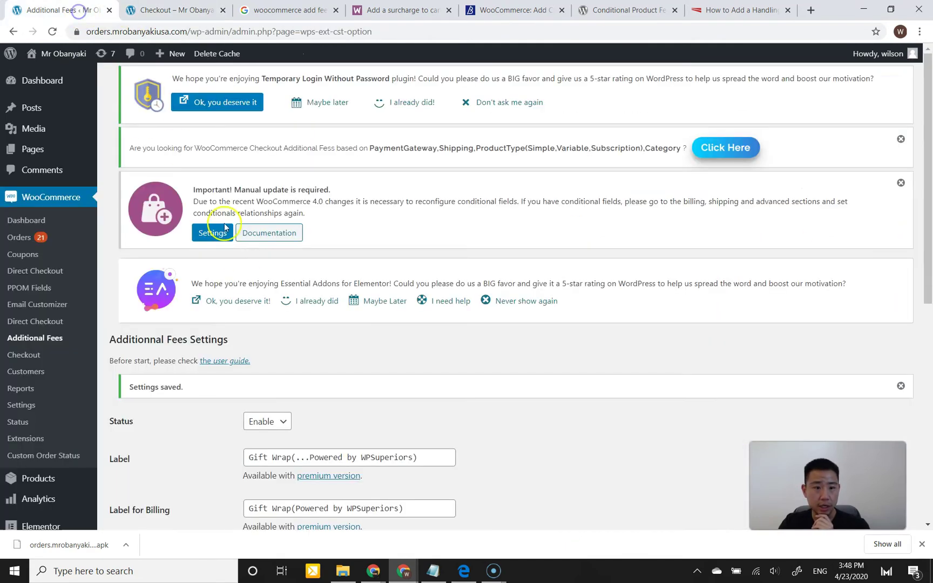
pyautogui.scroll(-5, 270, 323)
pyautogui.scroll(-2, 215, 325)
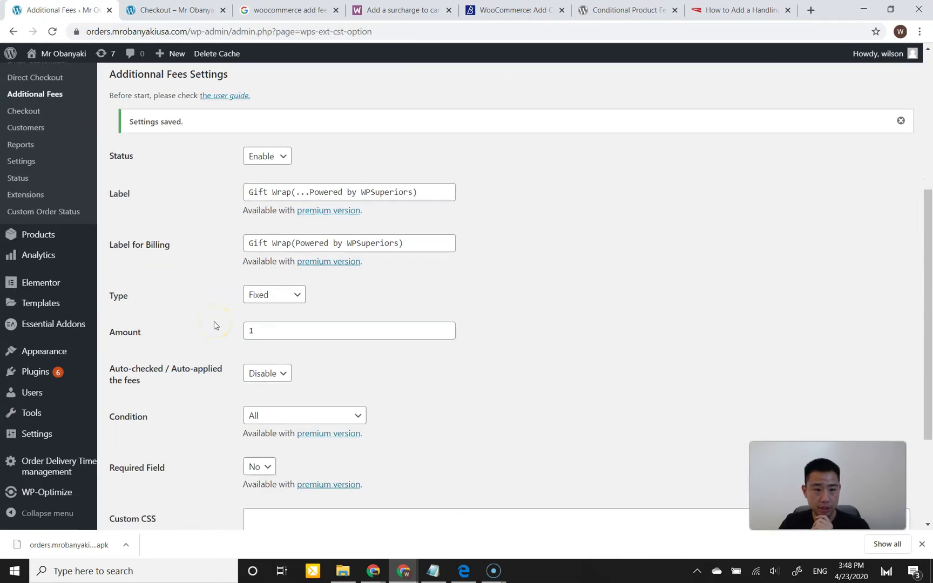
pyautogui.click(273, 276)
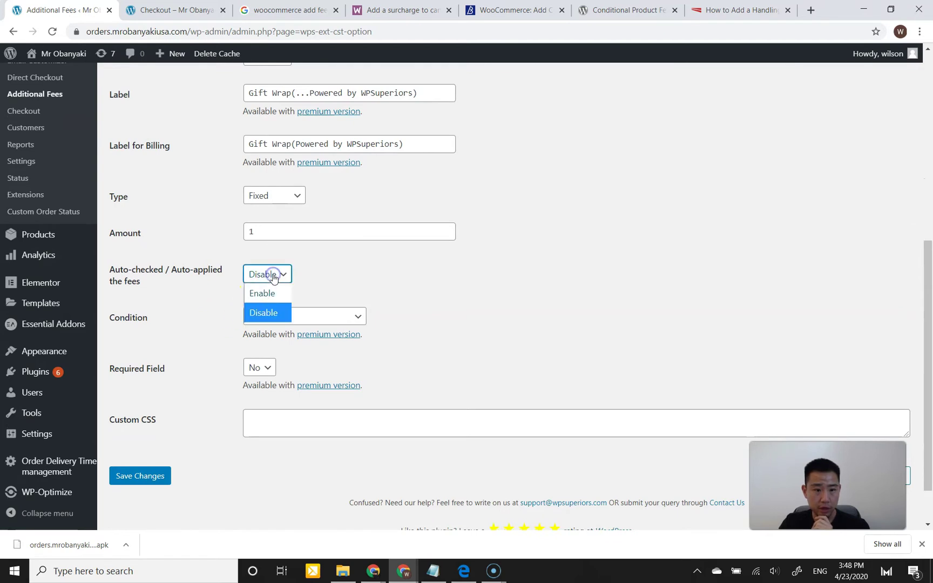
pyautogui.click(273, 294)
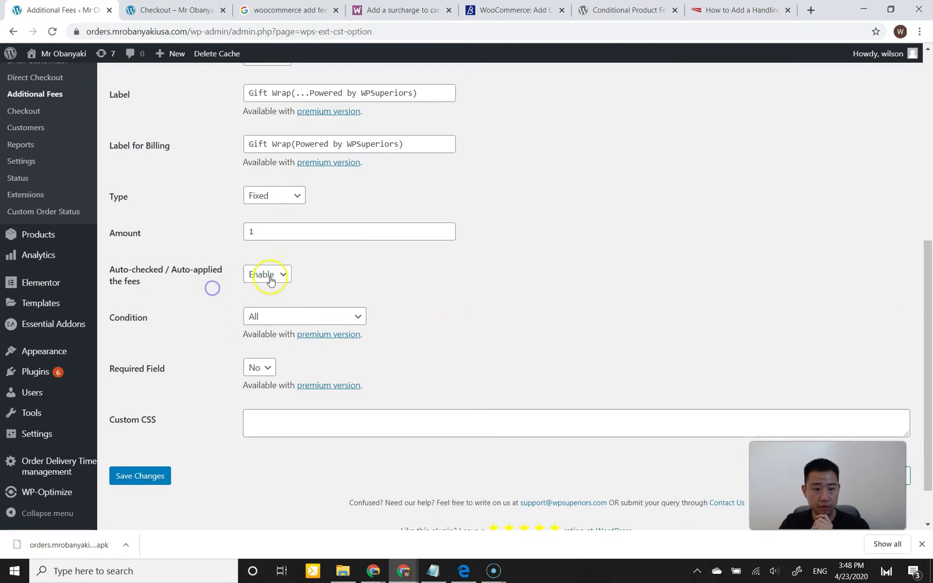
pyautogui.click(161, 478)
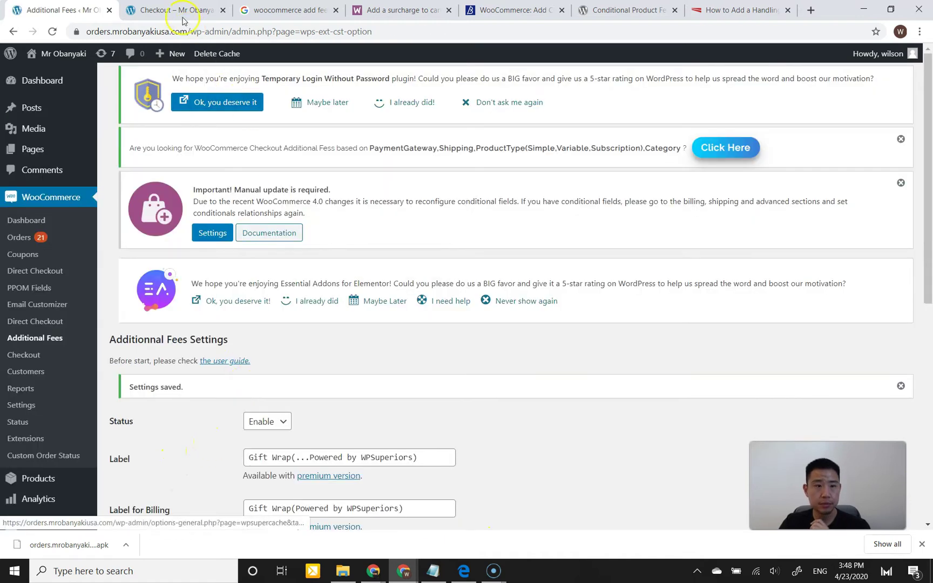
# Check the checkout order summary for the automatically applied Gift Wrap fee and its label.
pyautogui.click(178, 11)
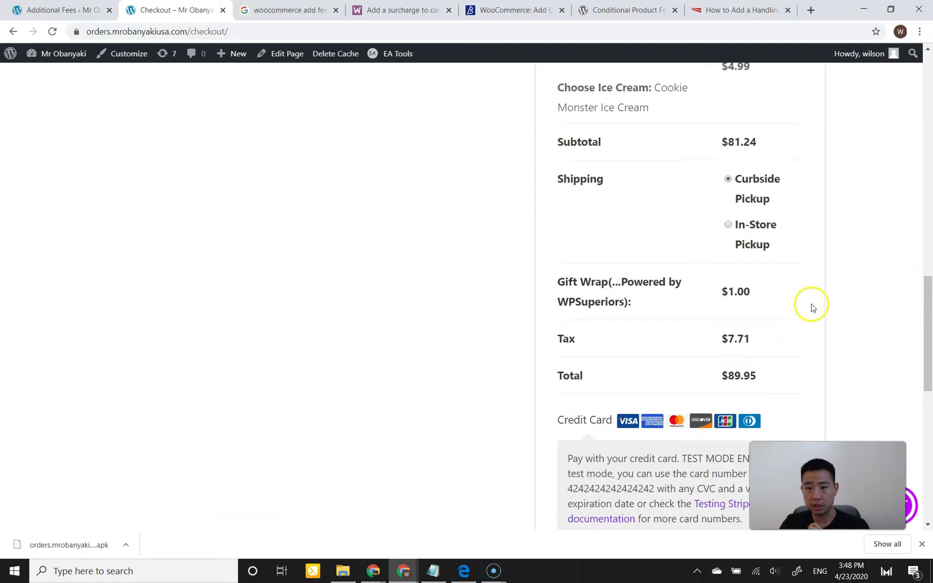
pyautogui.moveTo(621, 281)
pyautogui.mouseDown()
pyautogui.moveTo(637, 303)
pyautogui.moveTo(619, 296)
pyautogui.mouseUp()
pyautogui.click(646, 296)
pyautogui.click(628, 299)
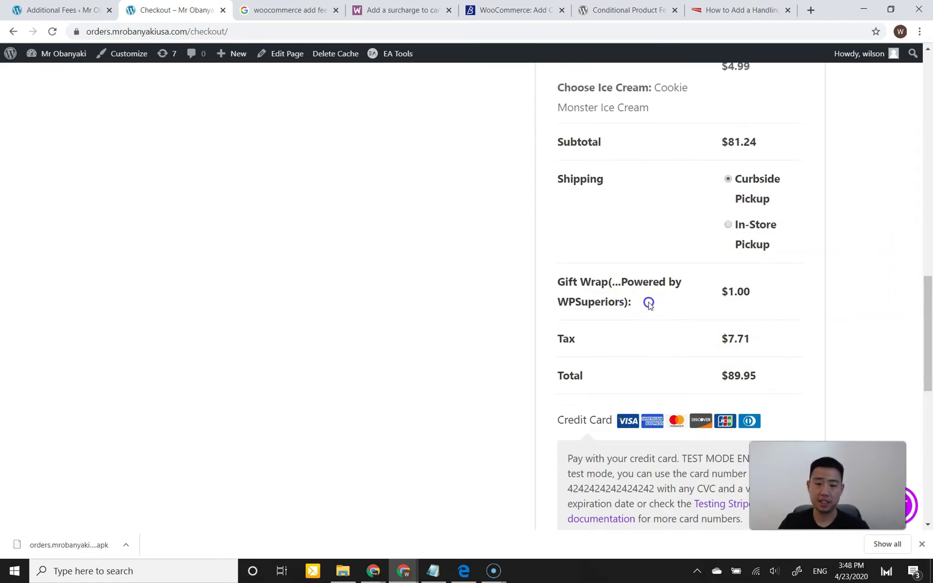
# Try to change the fee label to Tip in the Additional Fees settings and save the changes.
pyautogui.click(76, 10)
pyautogui.scroll(-5, 357, 395)
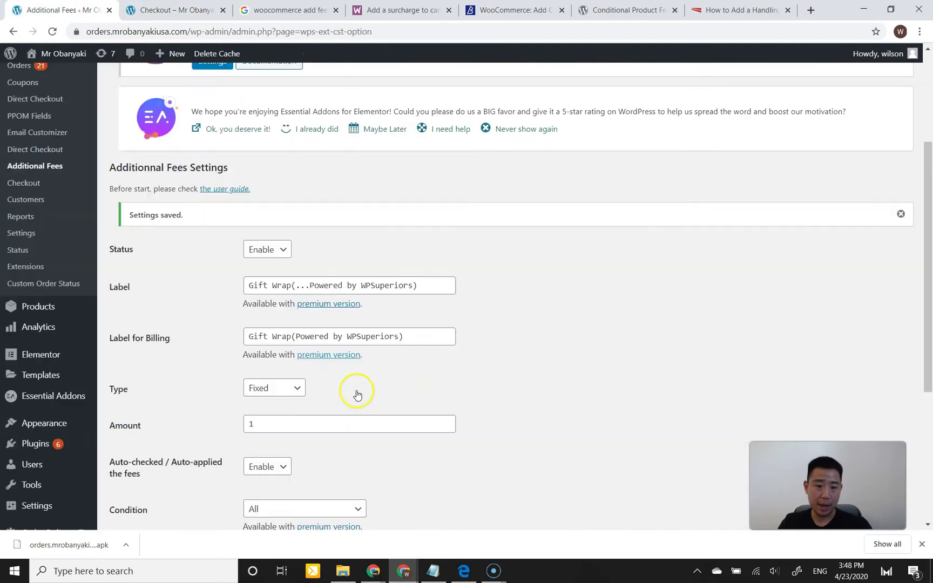
pyautogui.tripleClick(380, 268)
pyautogui.write('Tip')
pyautogui.moveTo(144, 328); pyautogui.dragTo(151, 327)
pyautogui.scroll(-4, 171, 350)
pyautogui.click(140, 420)
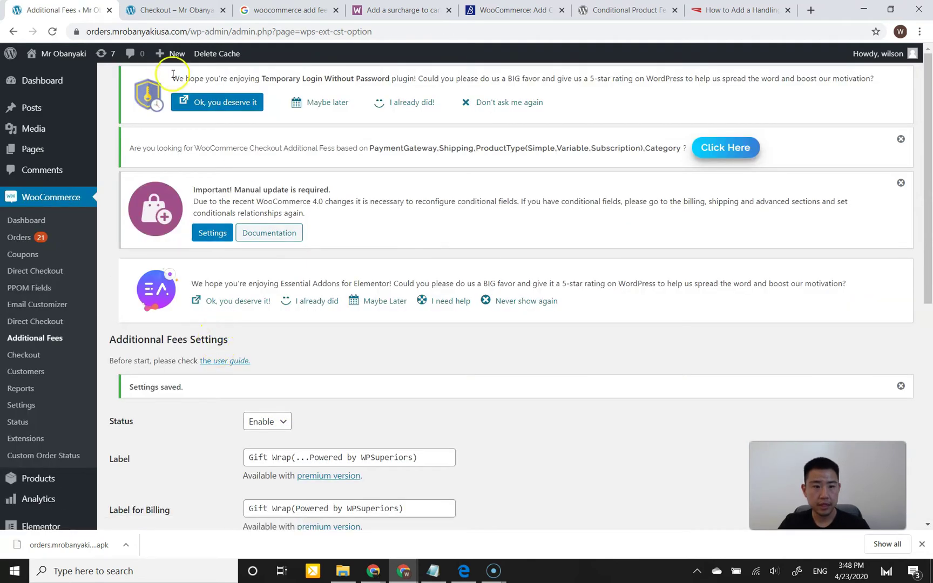
# Reload the checkout page and check the fee label in the order summary.
pyautogui.scroll(-3, 232, 345)
pyautogui.click(162, 10)
pyautogui.click(53, 31)
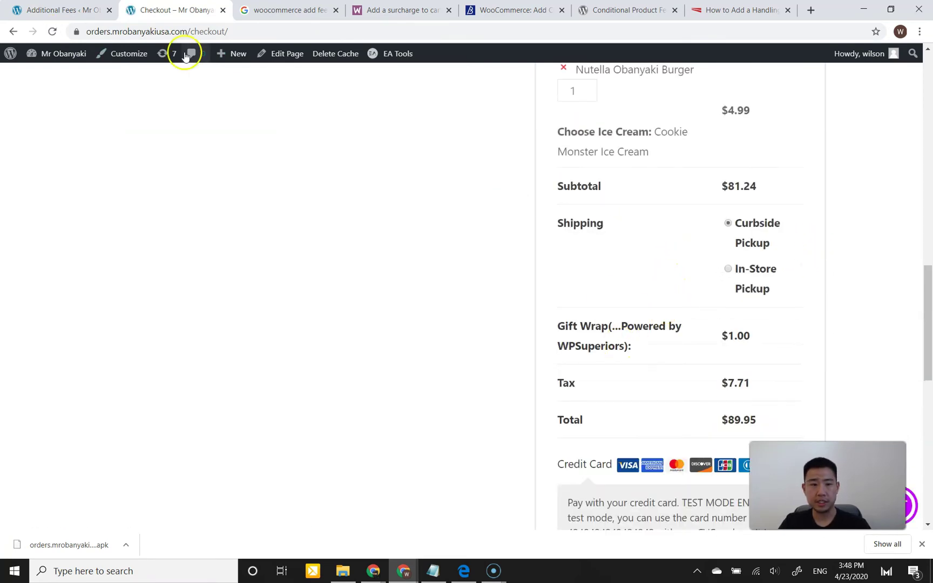
# Return to the installed plugins list, search it for "wpsuperio" and deactivate WooCommerce Additional Fees On Checkout (Free).
pyautogui.click(76, 11)
pyautogui.scroll(-4, 202, 264)
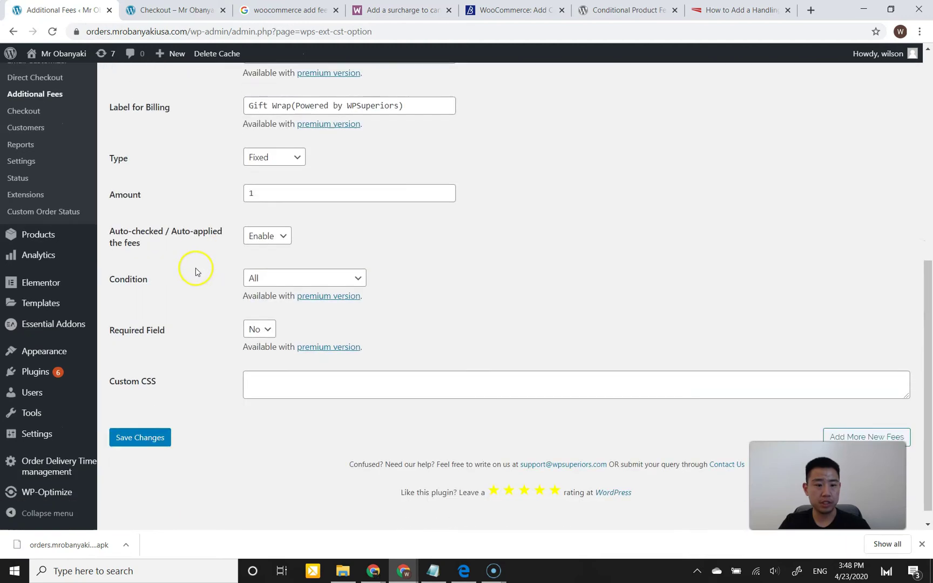
pyautogui.moveTo(50, 376)
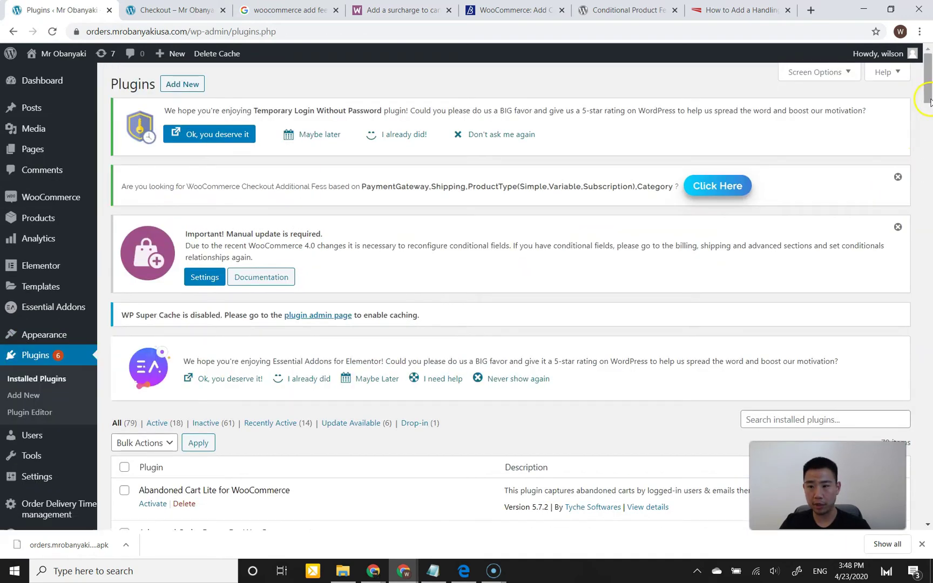
pyautogui.moveTo(923, 71); pyautogui.dragTo(891, 374)
pyautogui.hotkey('ctrl', 'f')
pyautogui.write('wpsuperio')
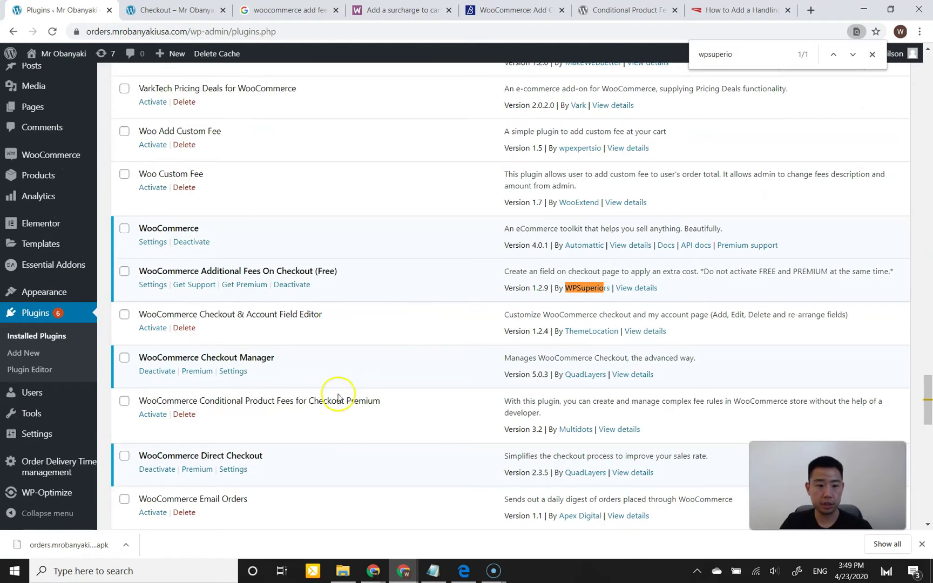
pyautogui.click(292, 285)
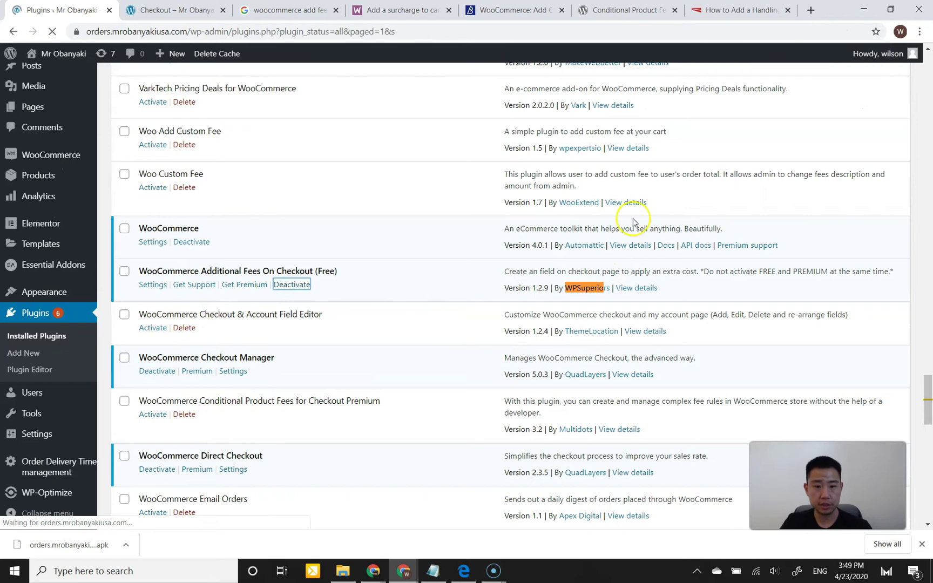
# Activate WooCommerce Conditional Product Fees for Checkout Premium and skip its update and tracking opt-in.
pyautogui.moveTo(924, 95); pyautogui.dragTo(928, 418)
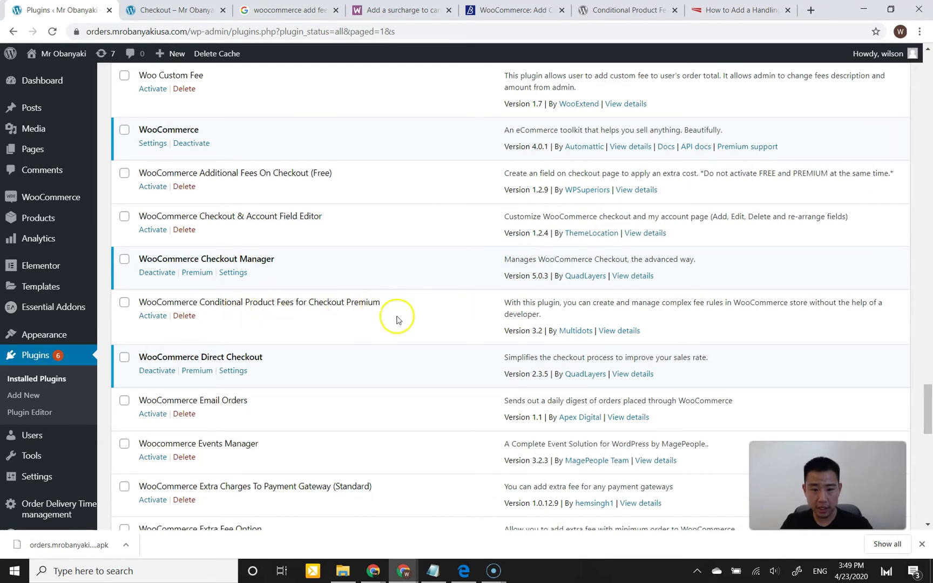
pyautogui.click(163, 319)
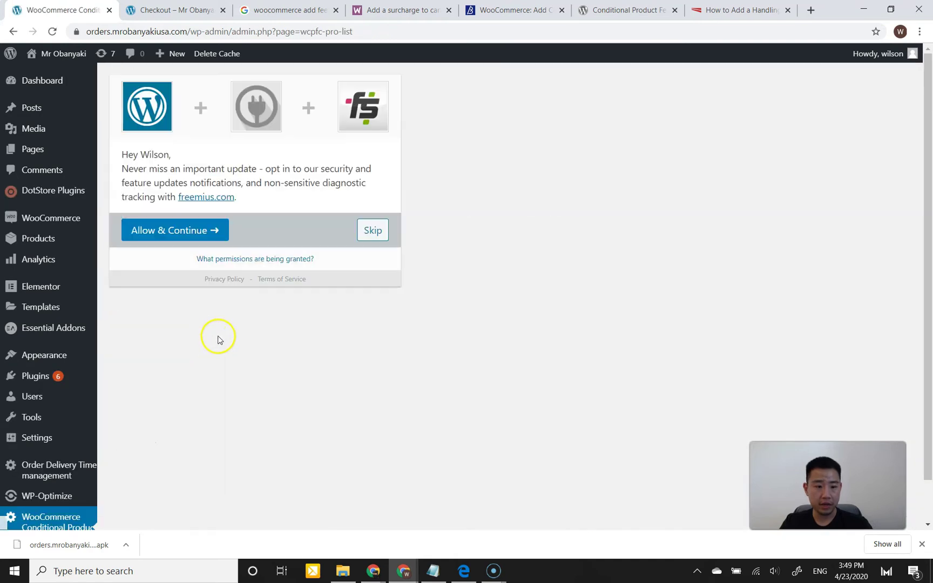
pyautogui.click(373, 230)
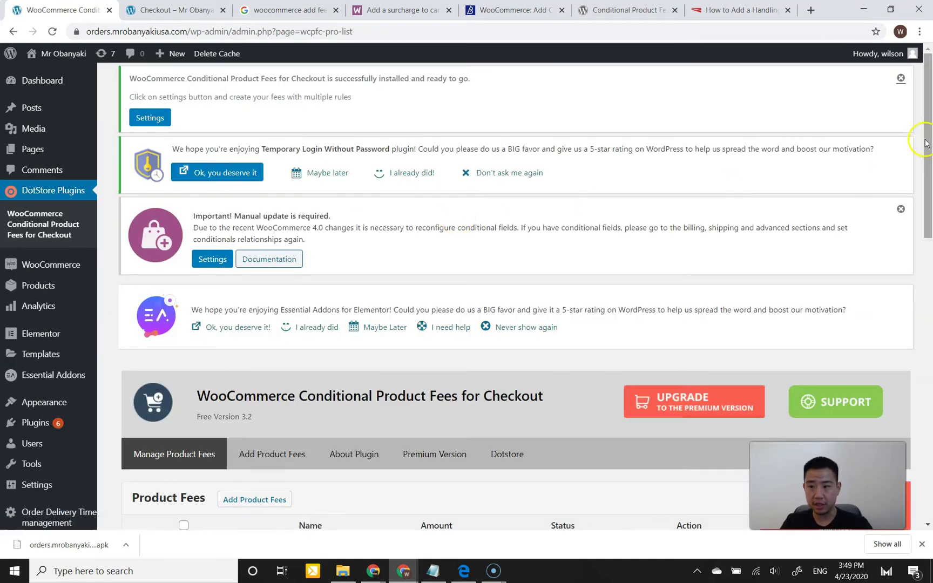
# Open the Add Product Fees form of WooCommerce Conditional Product Fees for Checkout and view the fee configuration.
pyautogui.moveTo(922, 140); pyautogui.dragTo(927, 236)
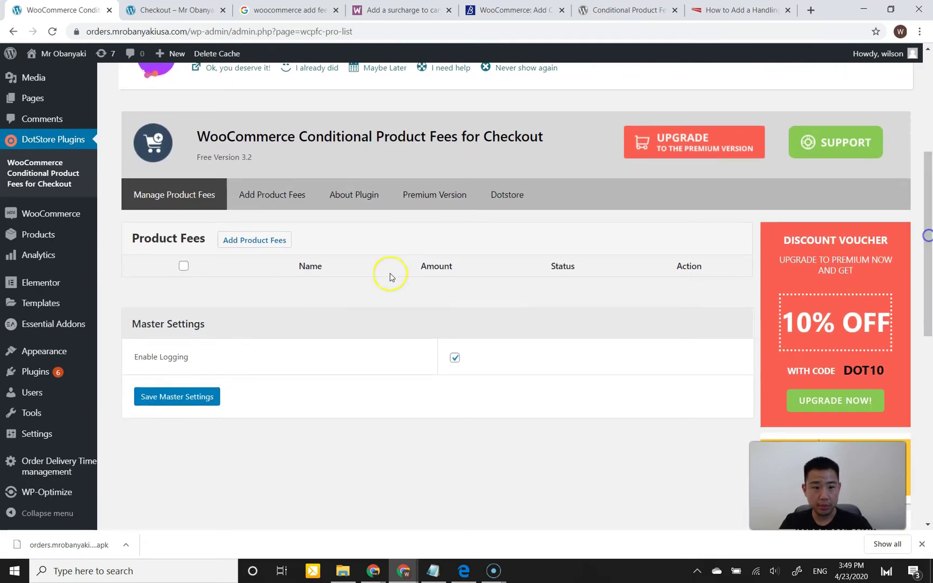
pyautogui.click(269, 252)
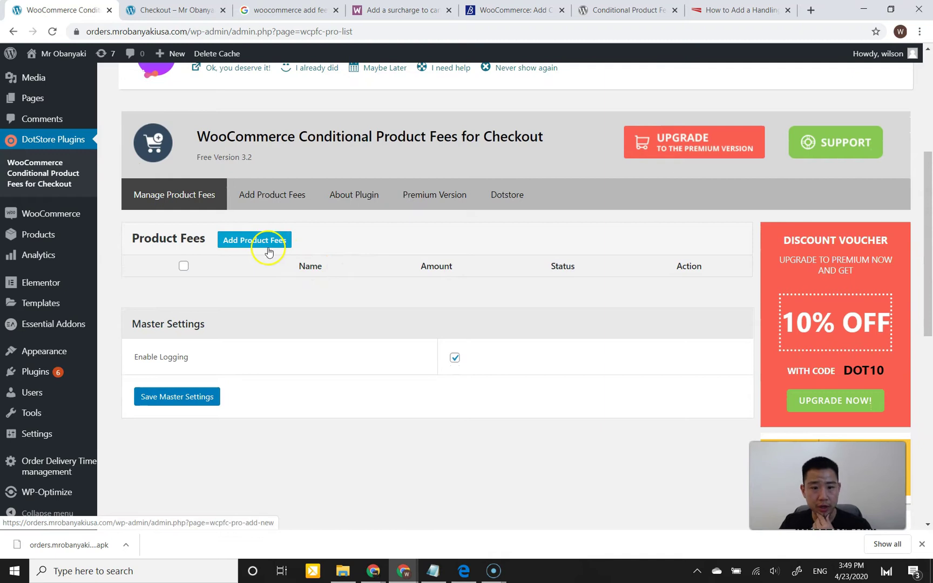
pyautogui.click(270, 196)
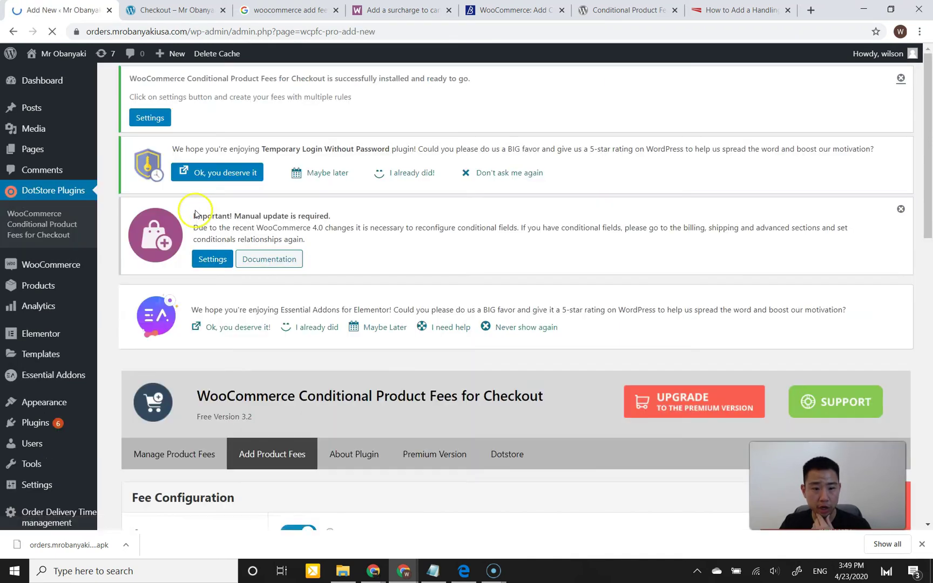
pyautogui.scroll(-5, 401, 364)
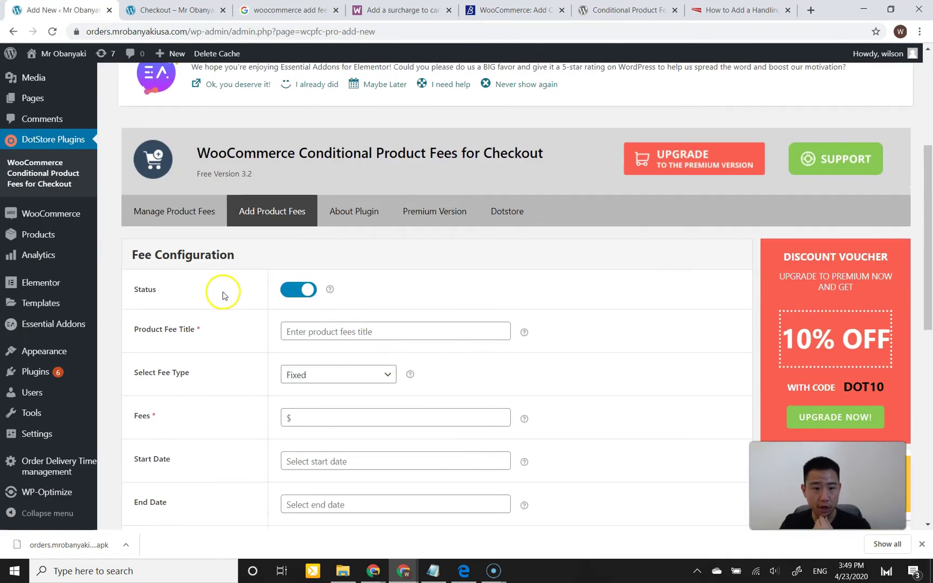
pyautogui.scroll(-1, 224, 296)
pyautogui.scroll(-1, 216, 251)
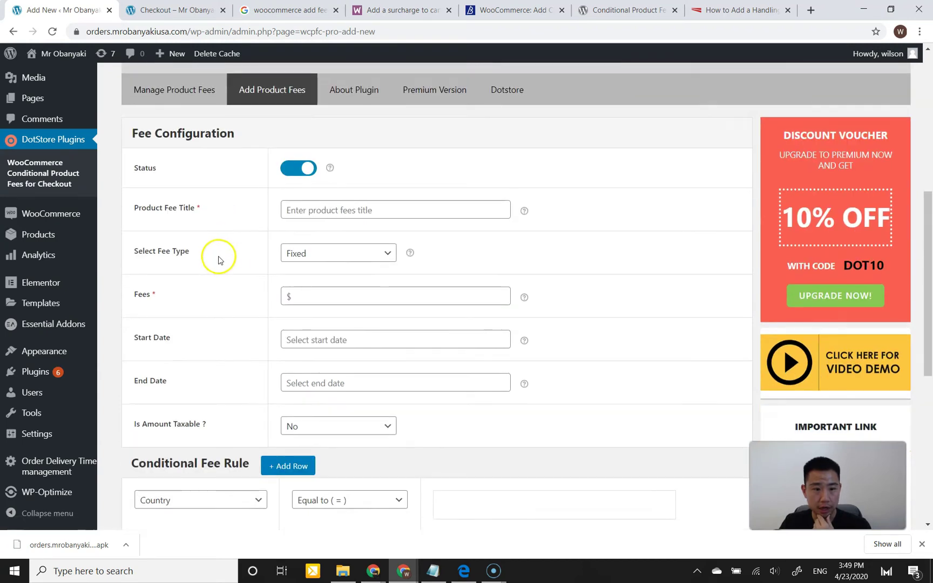
# Create and save a fixed product fee titled "Tip" with a fee of 1 and no start or end date.
pyautogui.click(299, 210)
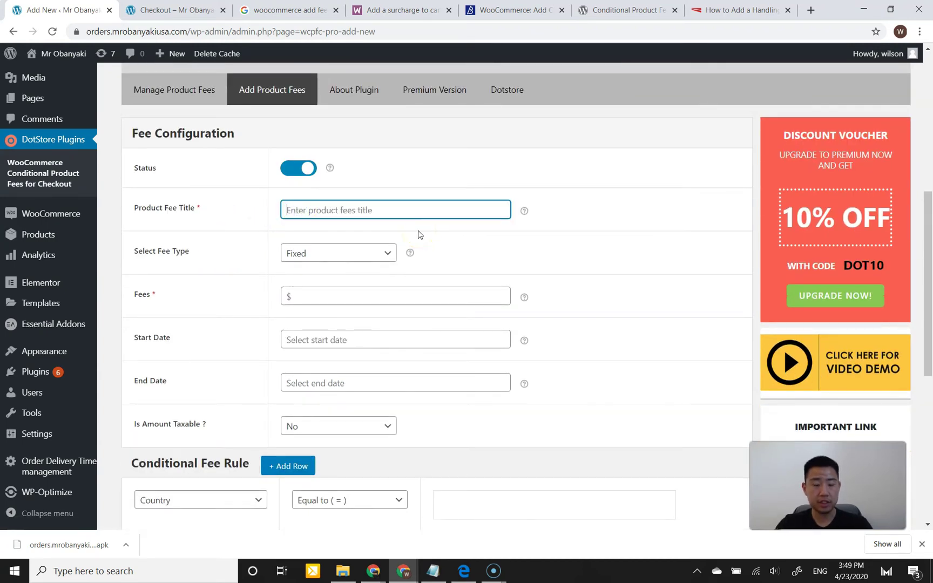
pyautogui.click(356, 257)
pyautogui.click(350, 256)
pyautogui.click(335, 296)
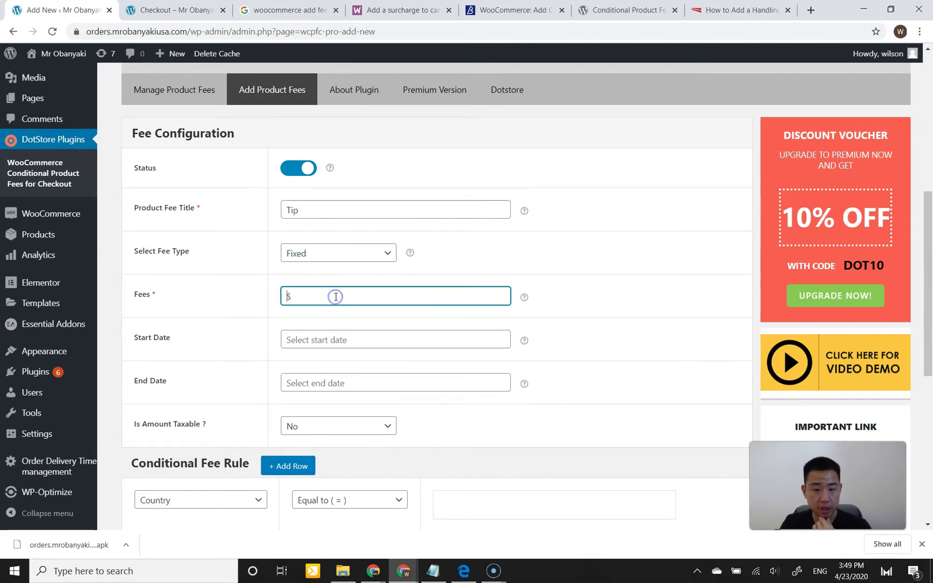
pyautogui.click(443, 312)
pyautogui.scroll(-2, 418, 312)
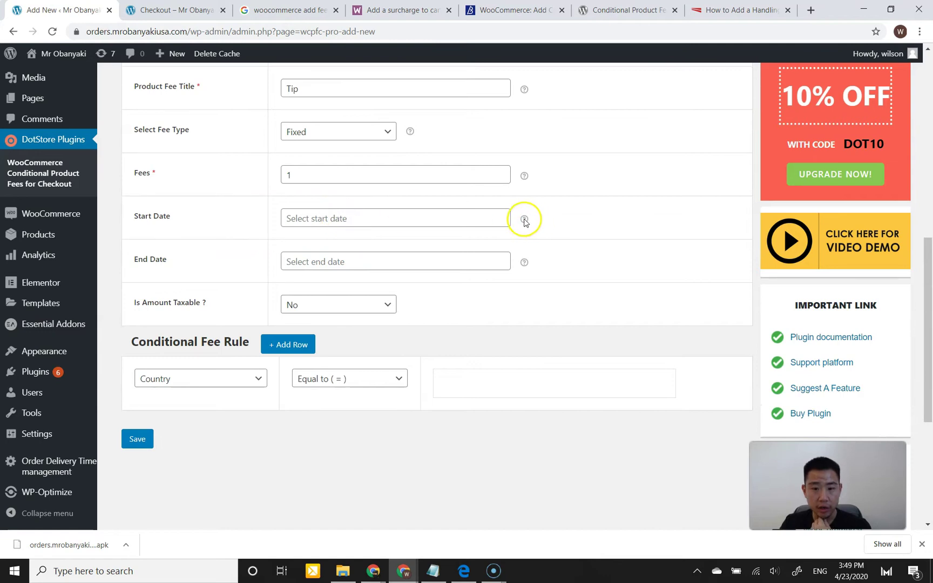
pyautogui.click(386, 223)
pyautogui.click(207, 238)
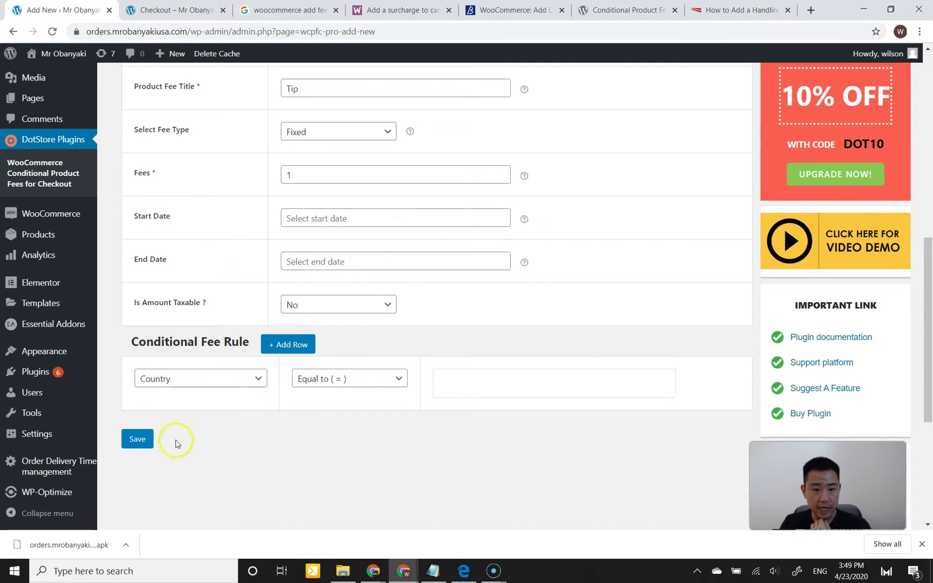
pyautogui.click(141, 440)
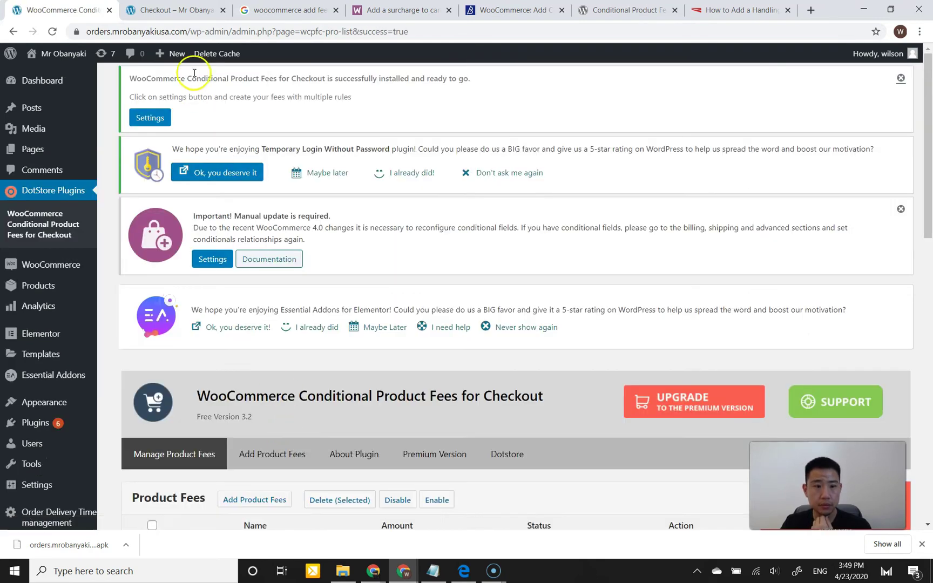
# Reload the checkout page and check the order summary for the Tip fee.
pyautogui.click(188, 10)
pyautogui.click(48, 32)
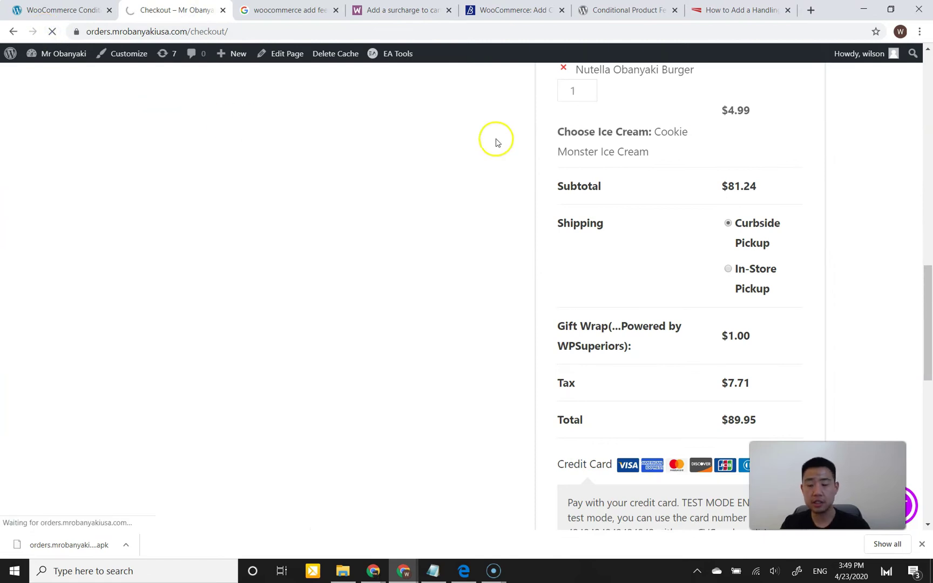
pyautogui.scroll(-2, 702, 156)
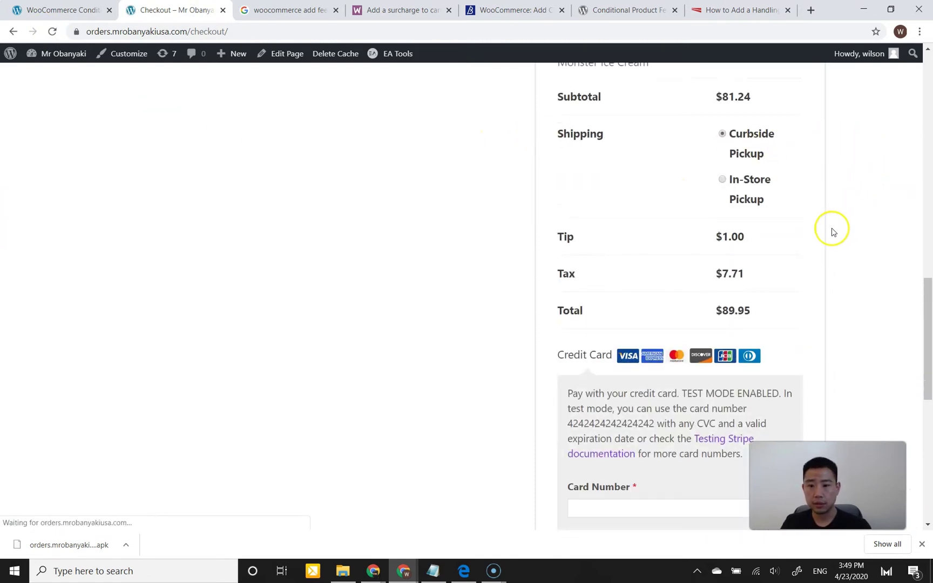
pyautogui.moveTo(925, 308)
pyautogui.mouseDown()
pyautogui.moveTo(928, 332)
pyautogui.moveTo(928, 270)
pyautogui.moveTo(929, 355)
pyautogui.moveTo(929, 306)
pyautogui.mouseUp()
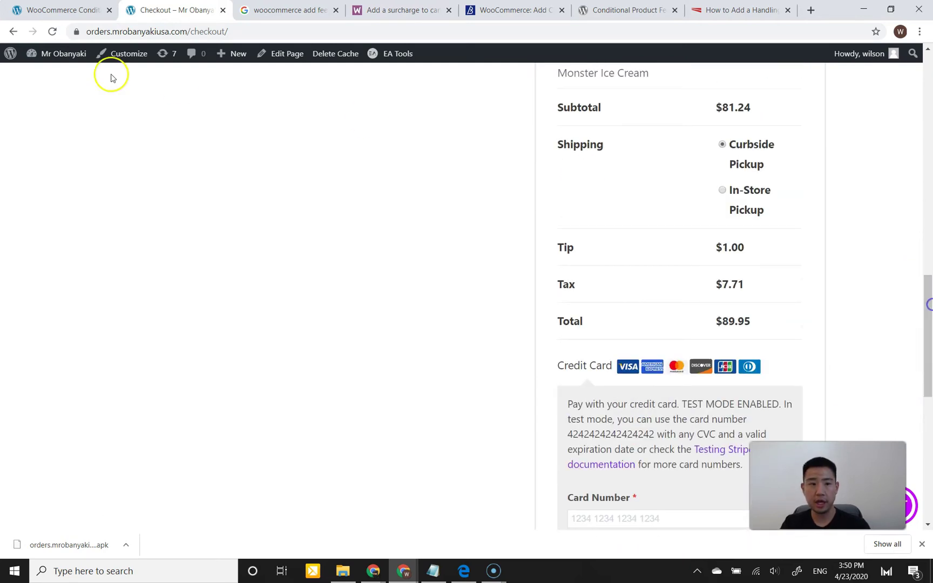
# Create and save a second fixed product fee titled "Tip #2" with a fee of 2.
pyautogui.click(49, 11)
pyautogui.scroll(-5, 281, 312)
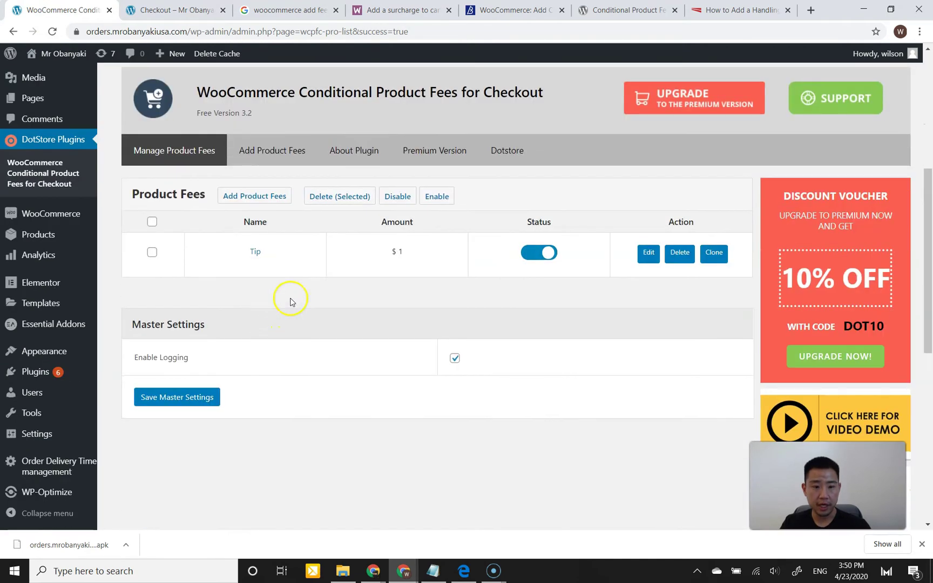
pyautogui.click(265, 202)
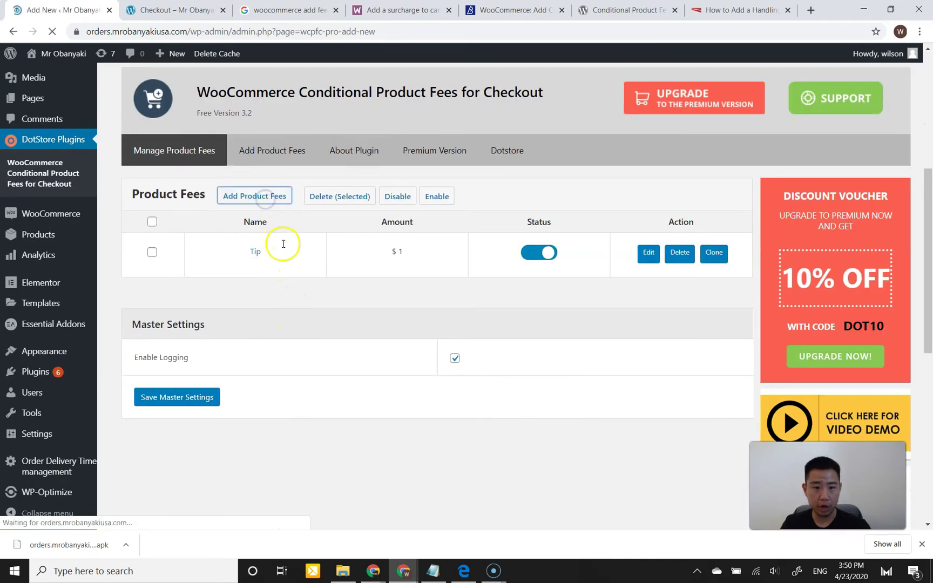
pyautogui.scroll(-5, 292, 307)
pyautogui.scroll(-2, 294, 309)
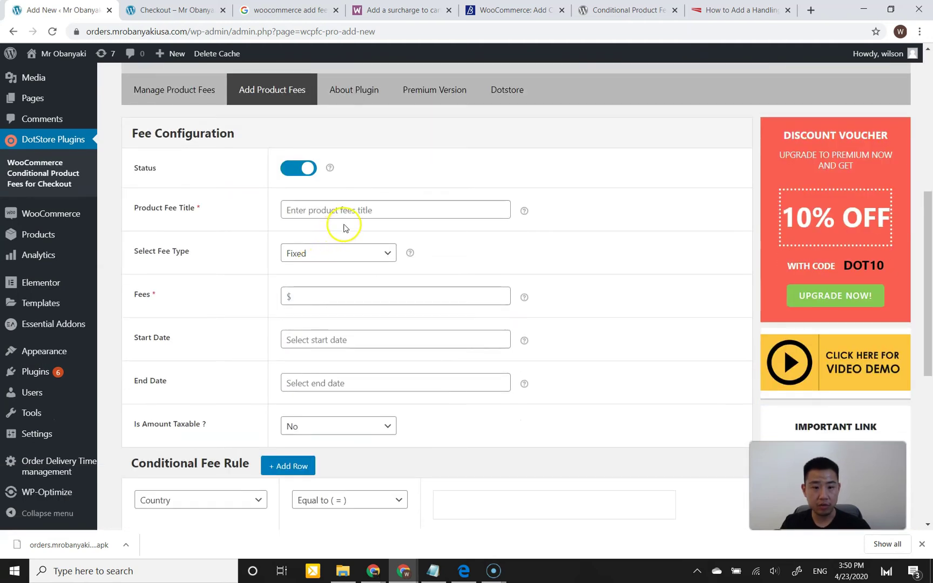
pyautogui.click(391, 211)
pyautogui.write('Tip #2')
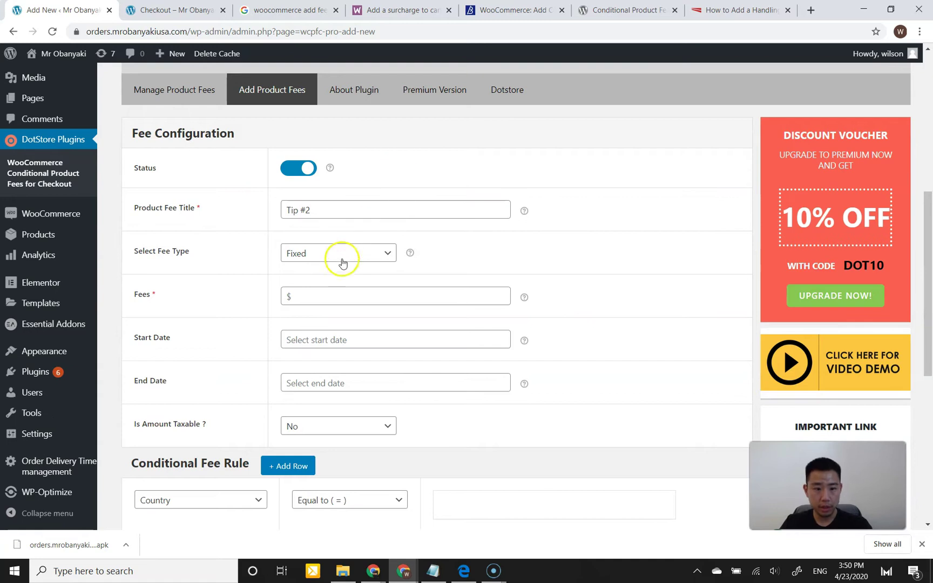
pyautogui.click(329, 296)
pyautogui.write('2')
pyautogui.scroll(-2, 221, 313)
pyautogui.scroll(-1, 243, 311)
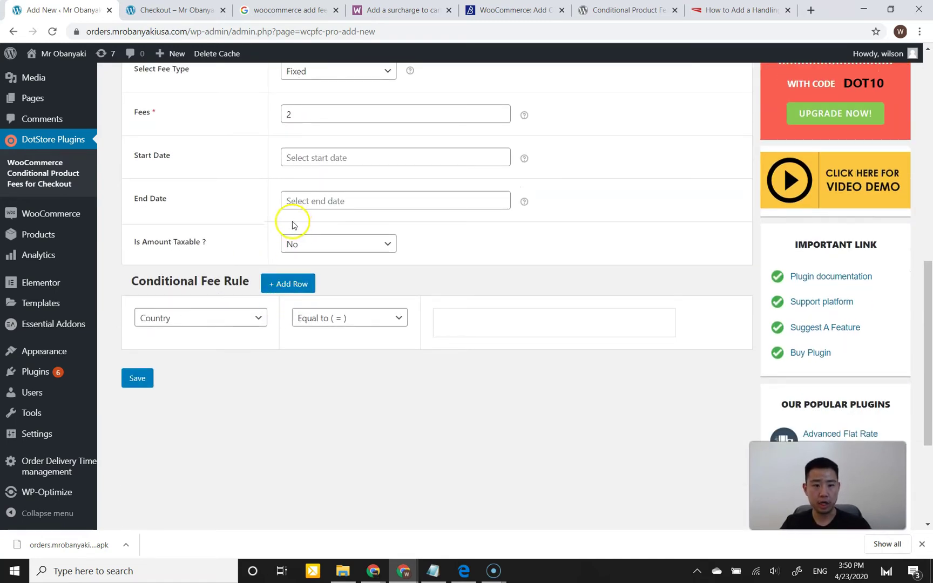
pyautogui.click(149, 379)
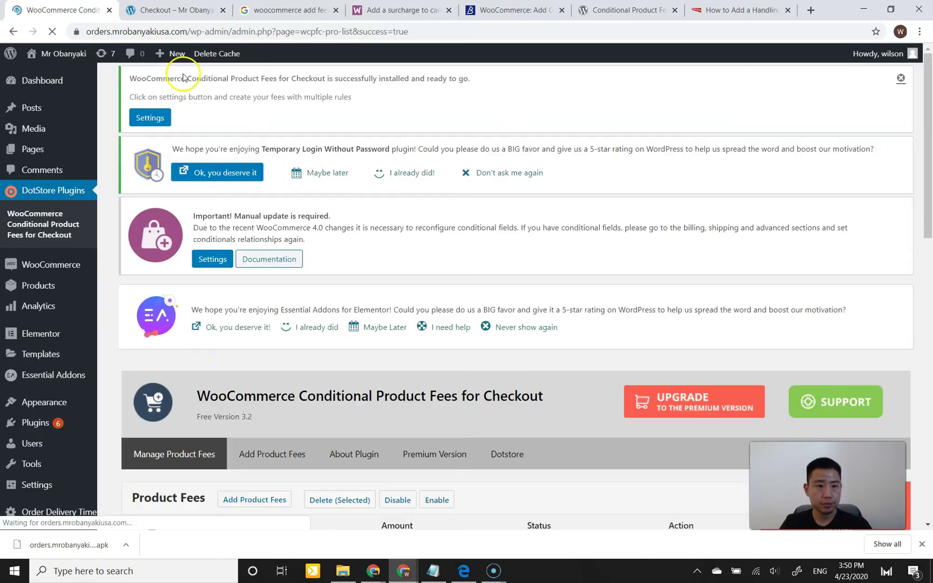
# Review the product fees list, then reload the checkout page and check how both tip fees appear in the order summary.
pyautogui.scroll(-5, 239, 254)
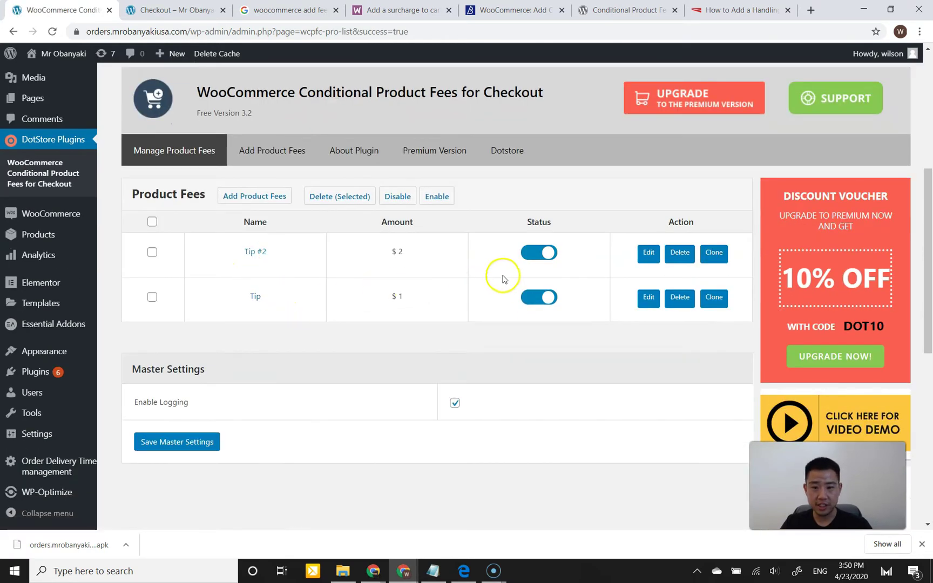
pyautogui.click(150, 12)
pyautogui.click(53, 35)
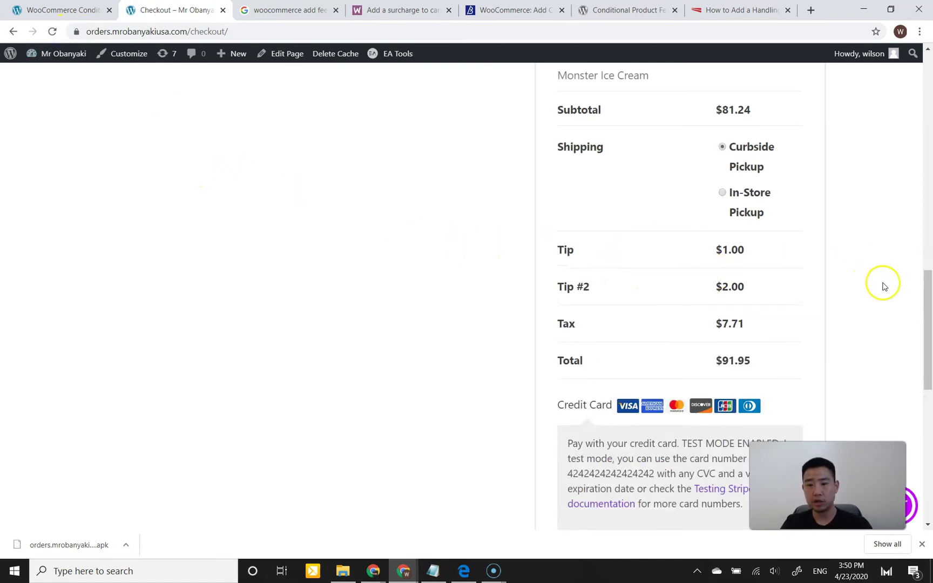
pyautogui.moveTo(925, 295); pyautogui.dragTo(908, 285)
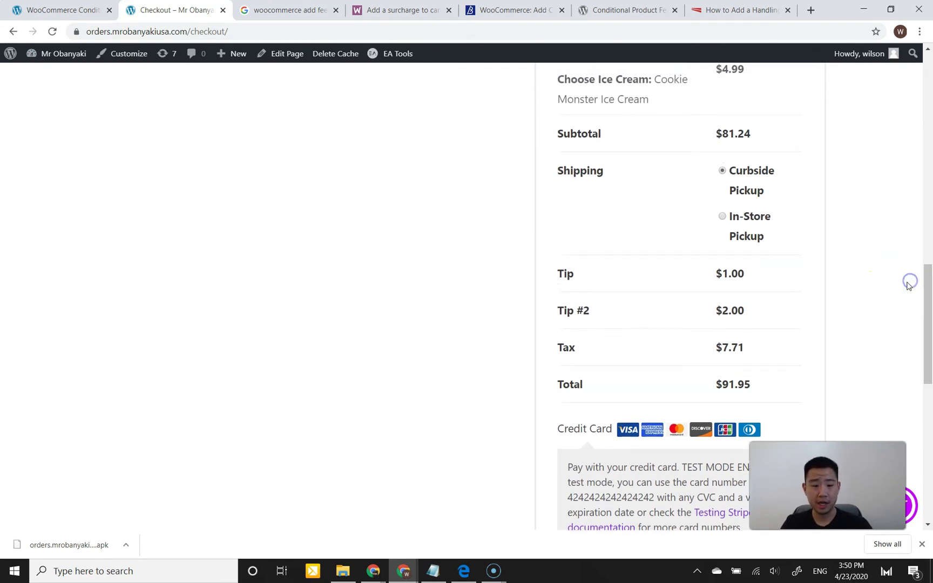
# Look through the options on a blank Add Product Fees form and return to the Manage Product Fees list.
pyautogui.click(56, 11)
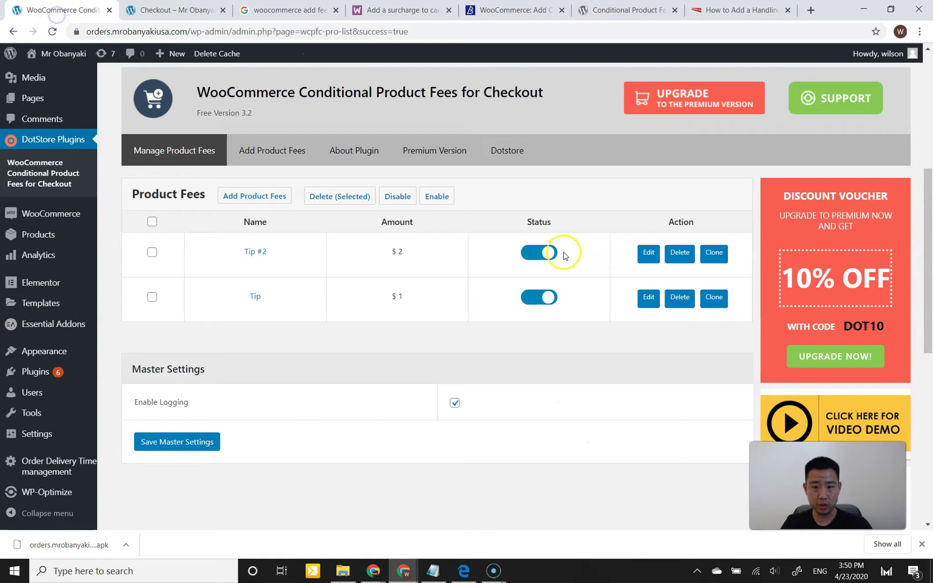
pyautogui.click(297, 152)
pyautogui.scroll(-6, 401, 293)
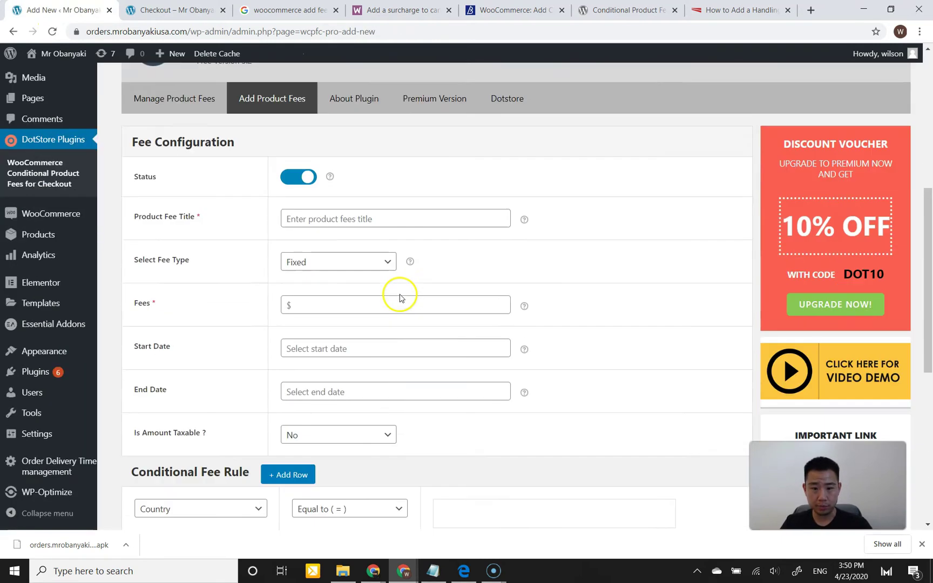
pyautogui.scroll(-4, 401, 304)
pyautogui.scroll(9, 404, 309)
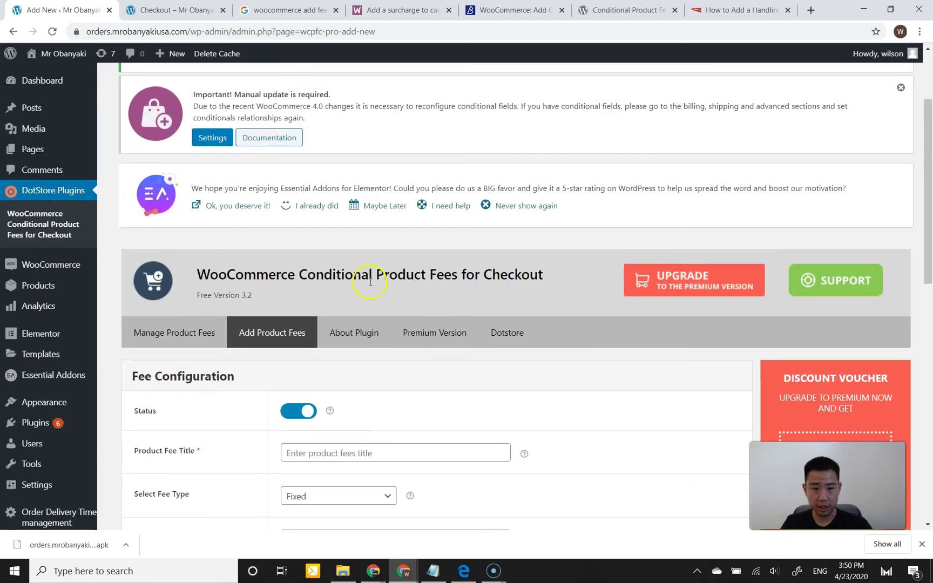
pyautogui.scroll(-2, 285, 348)
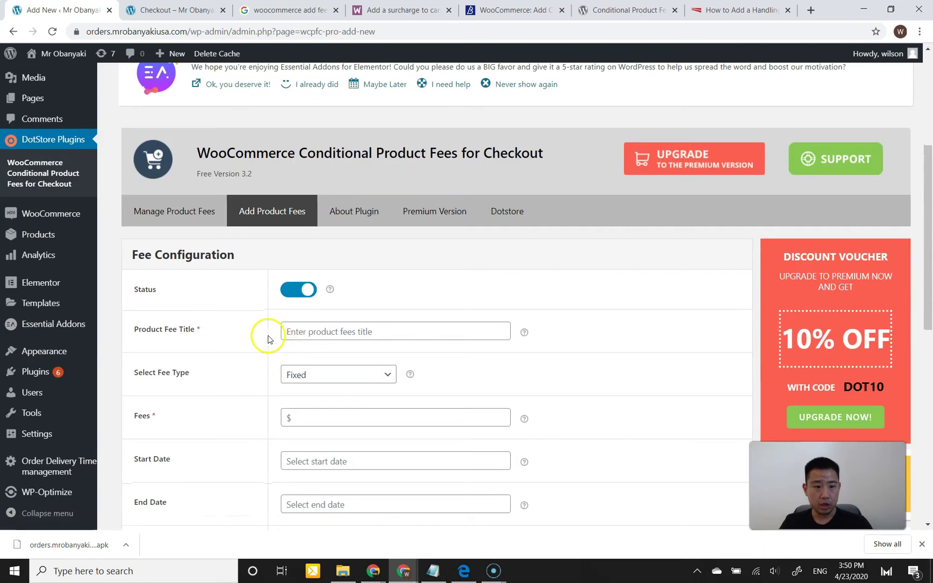
pyautogui.click(180, 219)
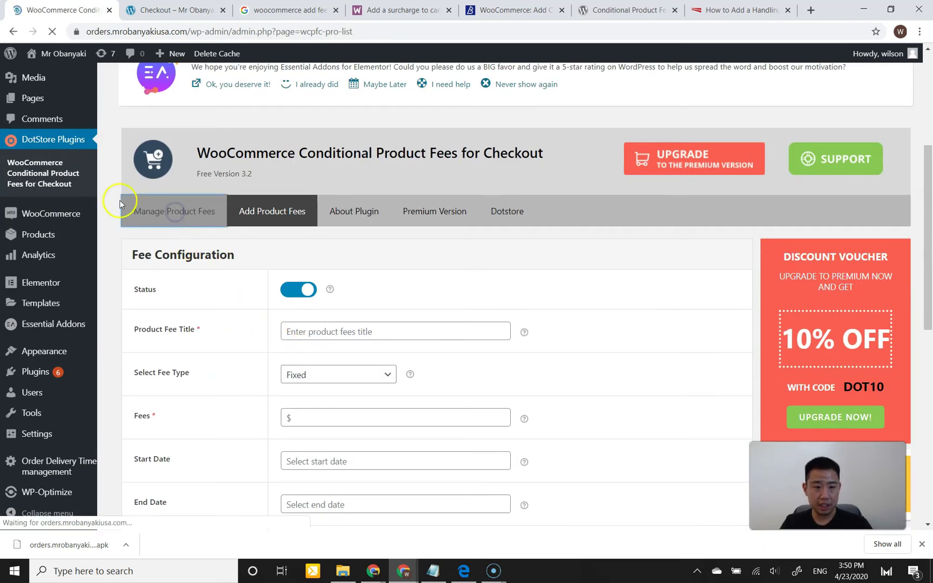
pyautogui.scroll(-3, 105, 271)
pyautogui.scroll(-3, 105, 272)
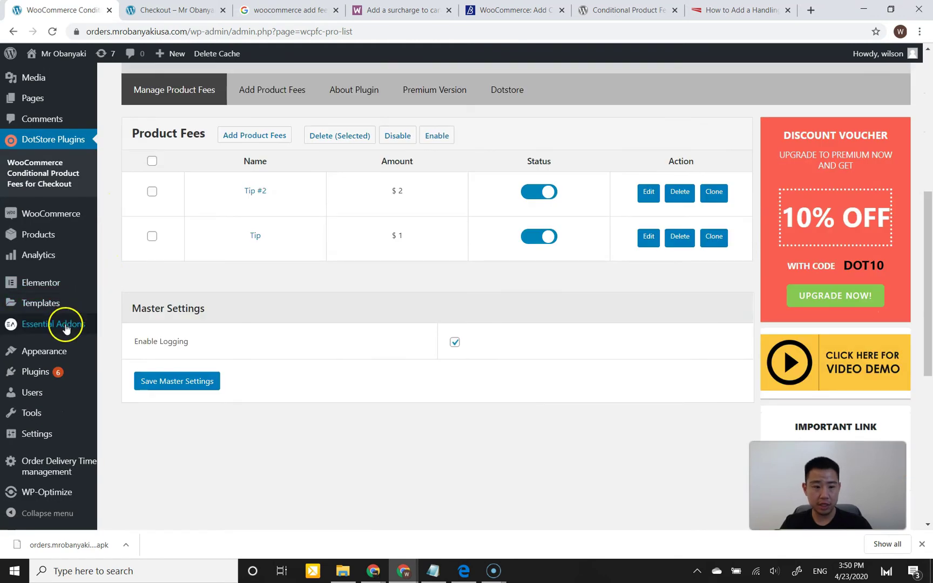
# Deactivate WooCommerce Conditional Product Fees for Checkout Premium in the installed plugins list.
pyautogui.moveTo(61, 347)
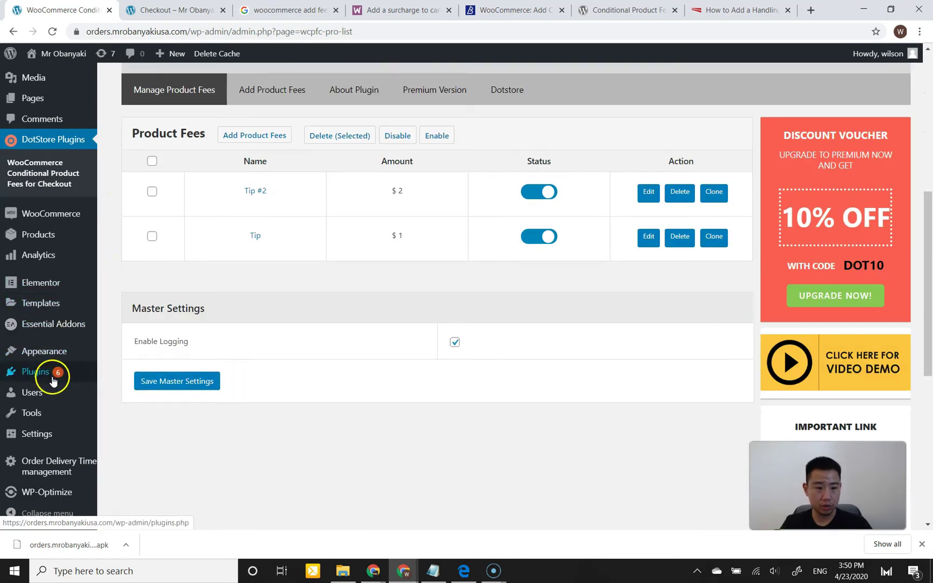
pyautogui.moveTo(58, 372)
pyautogui.click(133, 373)
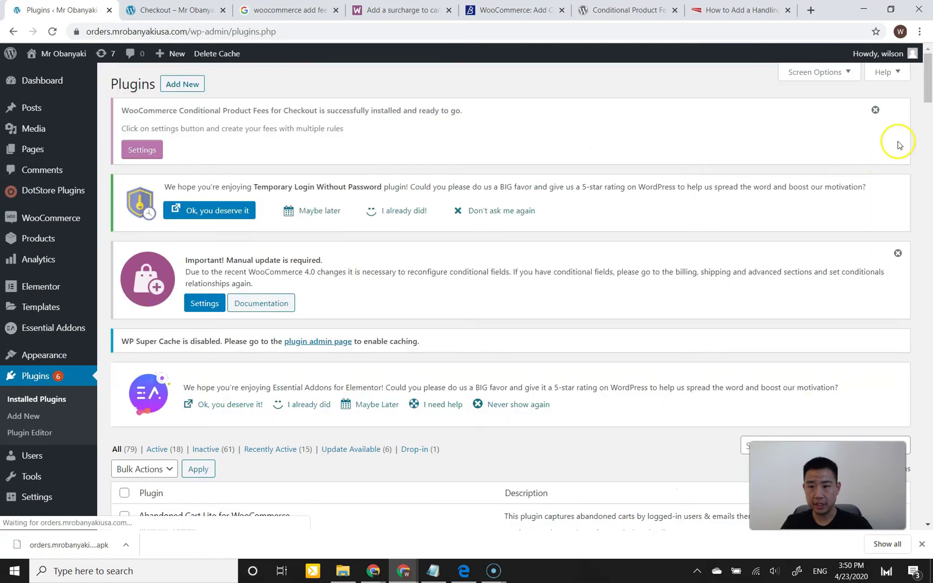
pyautogui.moveTo(928, 97); pyautogui.dragTo(922, 446)
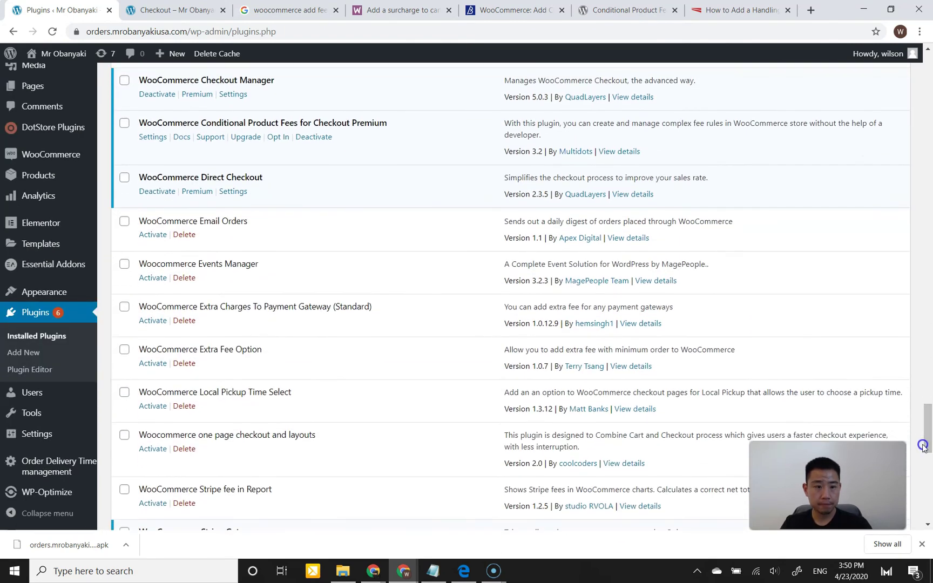
pyautogui.click(310, 137)
pyautogui.click(567, 315)
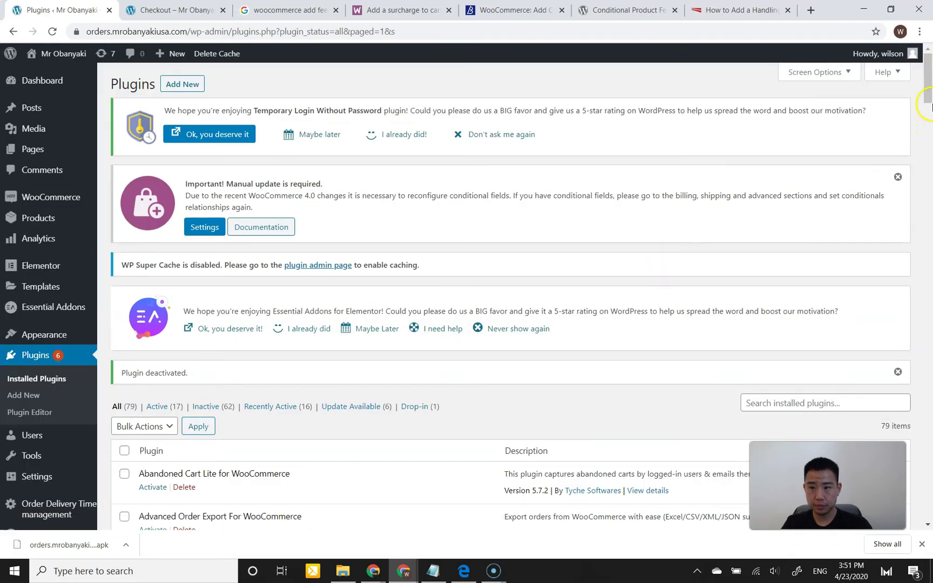
# Activate WooCommerce Extra Charges To Payment Gateway (Standard) and open the WooCommerce settings to look for its options.
pyautogui.moveTo(929, 99); pyautogui.dragTo(929, 456)
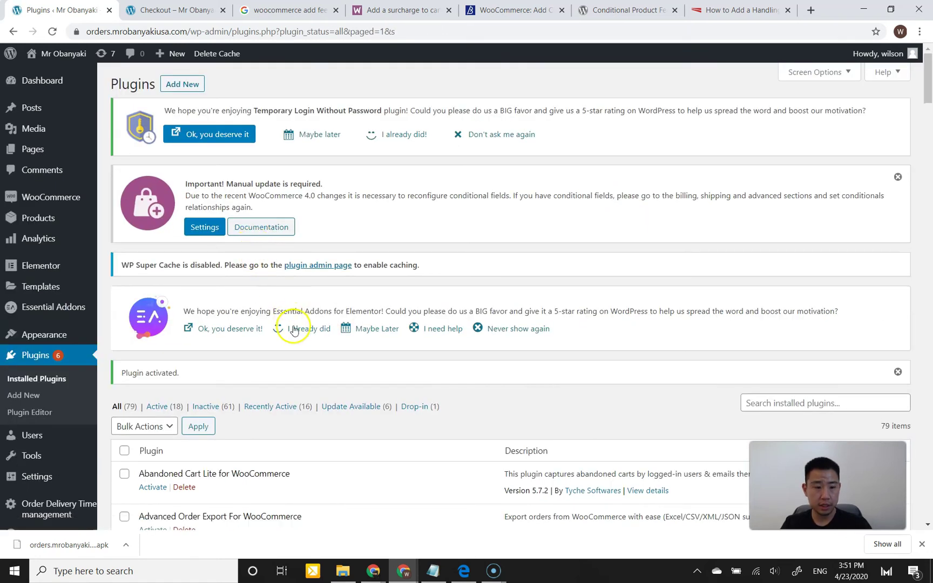
pyautogui.scroll(-9, 293, 331)
pyautogui.moveTo(87, 162)
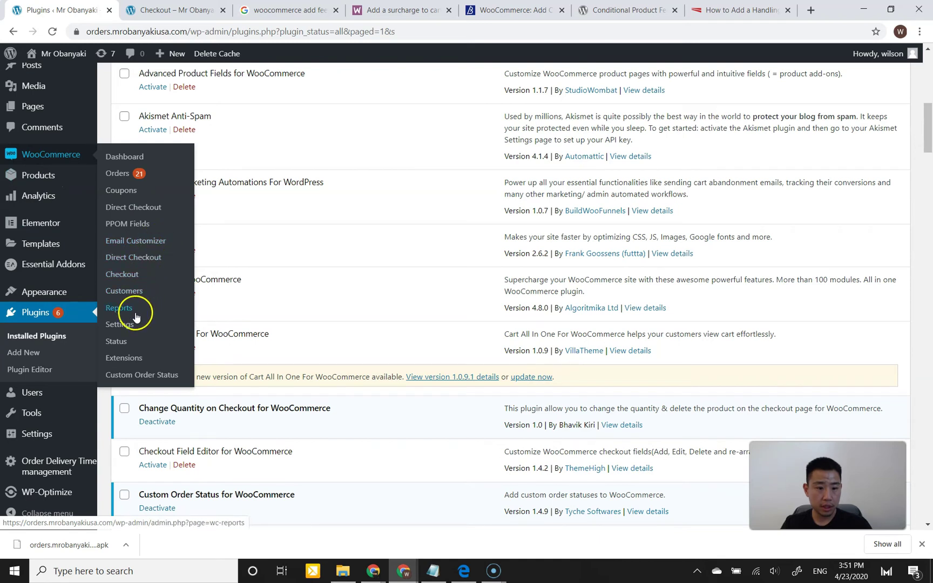
pyautogui.scroll(-3, 71, 367)
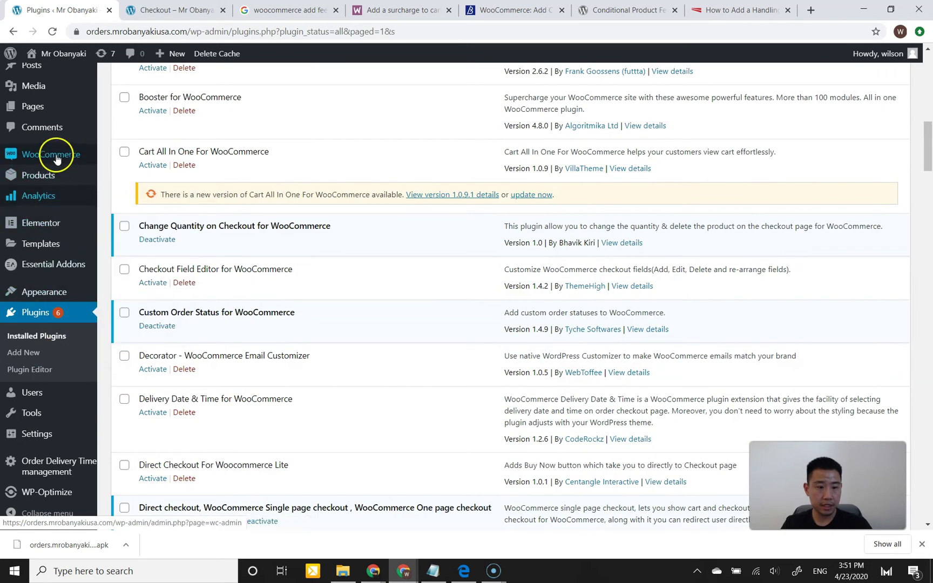
pyautogui.moveTo(56, 154)
pyautogui.click(120, 325)
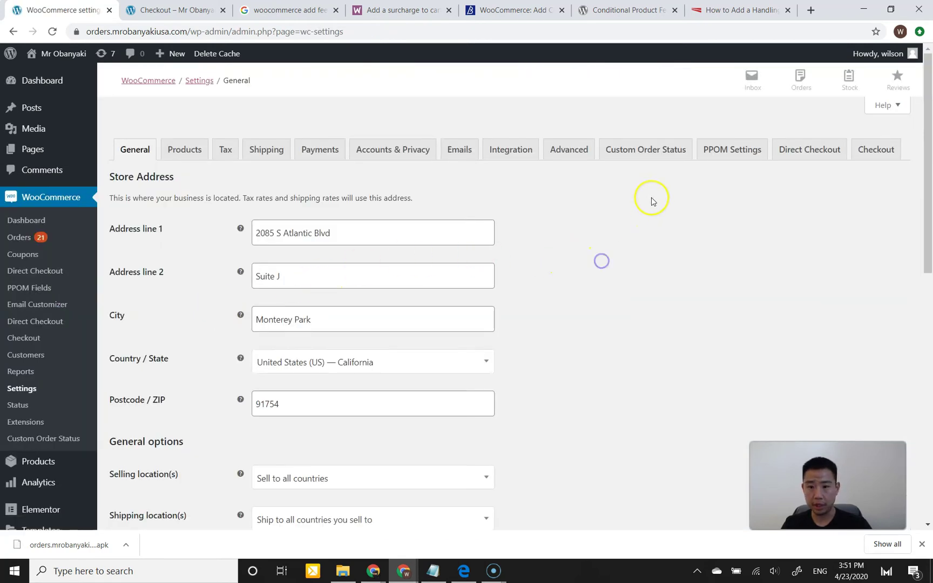
# Return to the installed plugins list and examine the WooCommerce Extra Charges To Payment Gateway (Standard) entry.
pyautogui.click(13, 32)
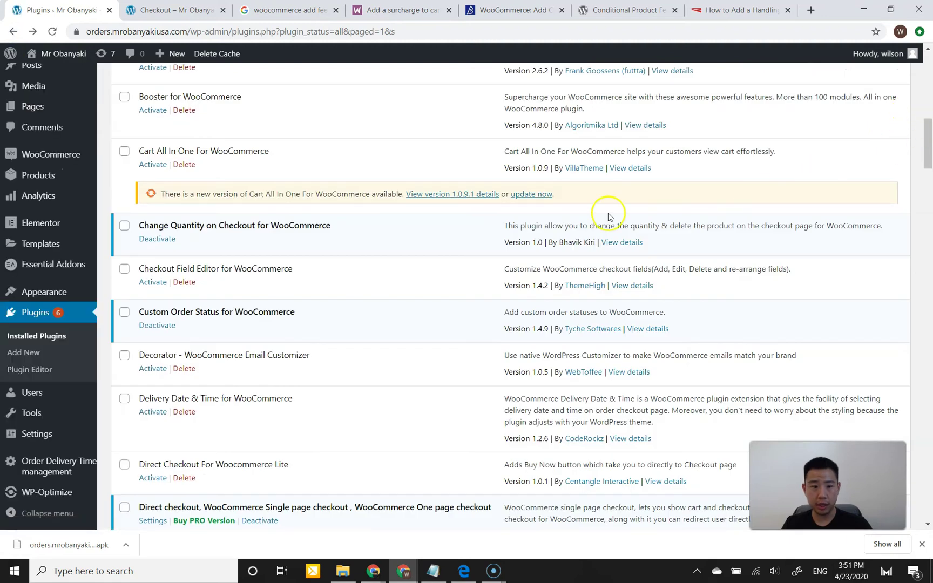
pyautogui.moveTo(927, 155); pyautogui.dragTo(930, 464)
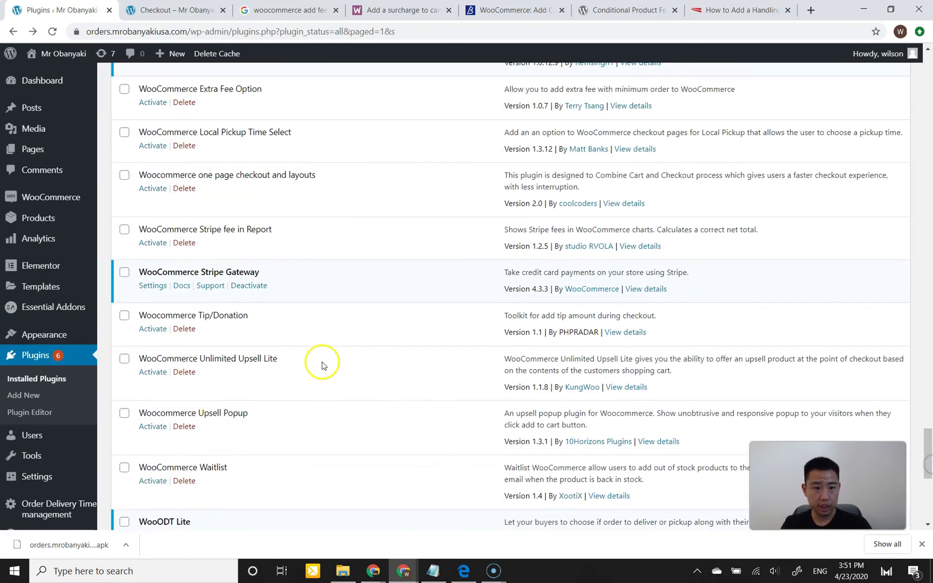
pyautogui.scroll(6, 317, 368)
pyautogui.scroll(-2, 318, 374)
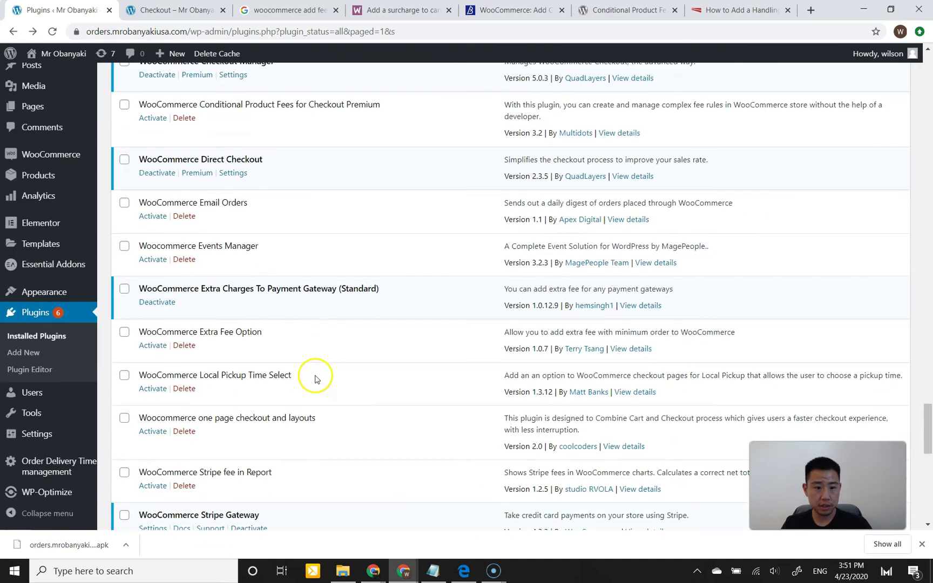
pyautogui.moveTo(325, 290); pyautogui.dragTo(304, 289)
pyautogui.click(315, 288)
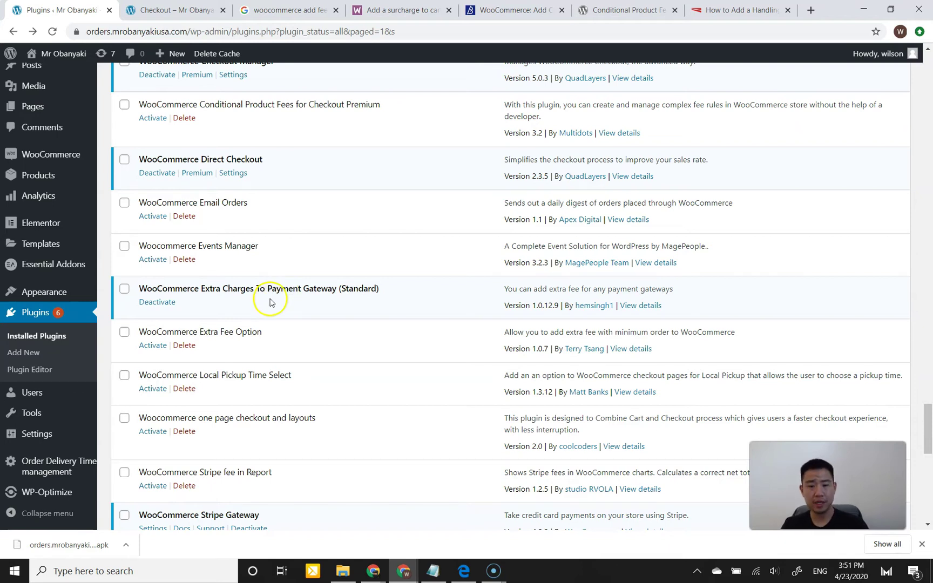
# Deactivate WooCommerce Extra Charges To Payment Gateway (Standard) and activate WooCommerce Extra Fee Option in the installed plugins list.
pyautogui.click(157, 302)
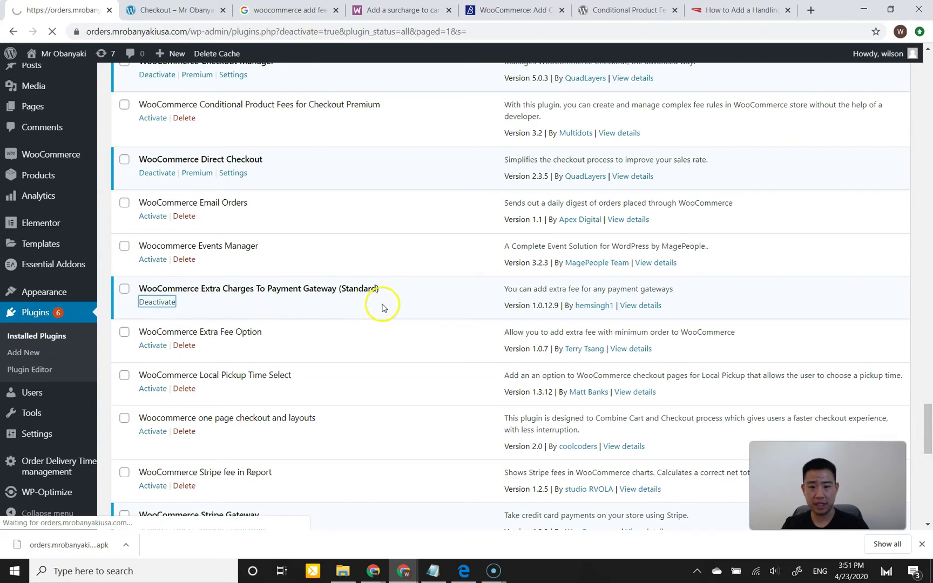
pyautogui.moveTo(927, 81); pyautogui.dragTo(929, 469)
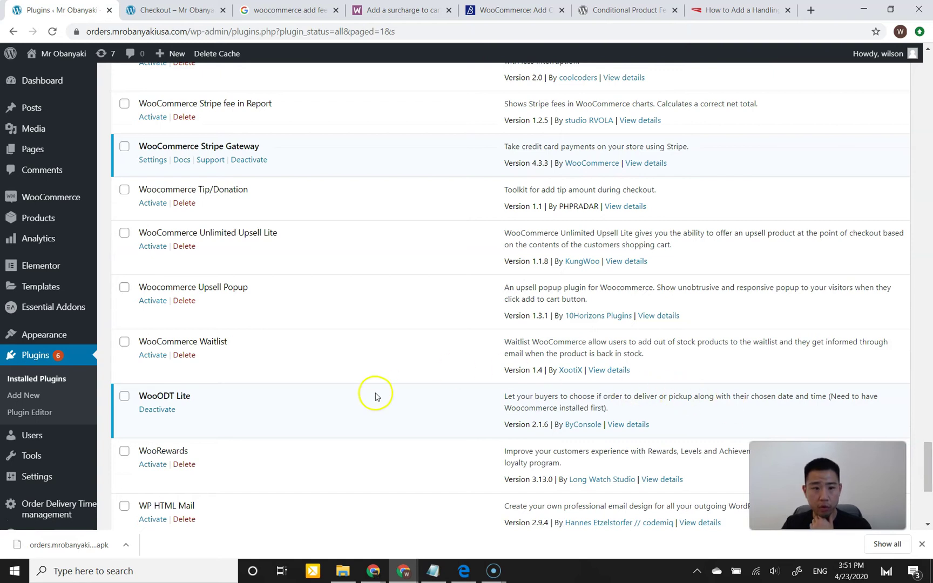
pyautogui.scroll(2, 367, 405)
pyautogui.scroll(2, 365, 409)
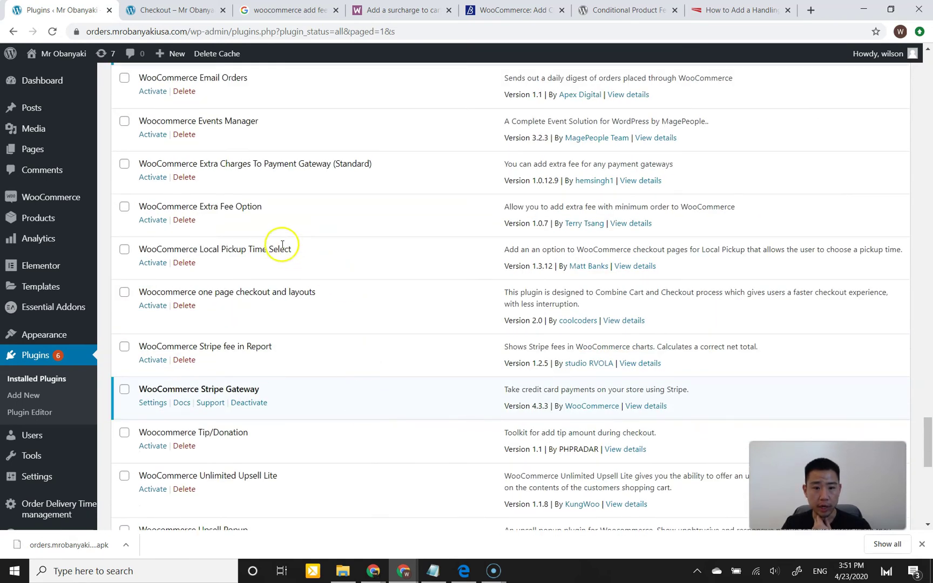
pyautogui.click(157, 222)
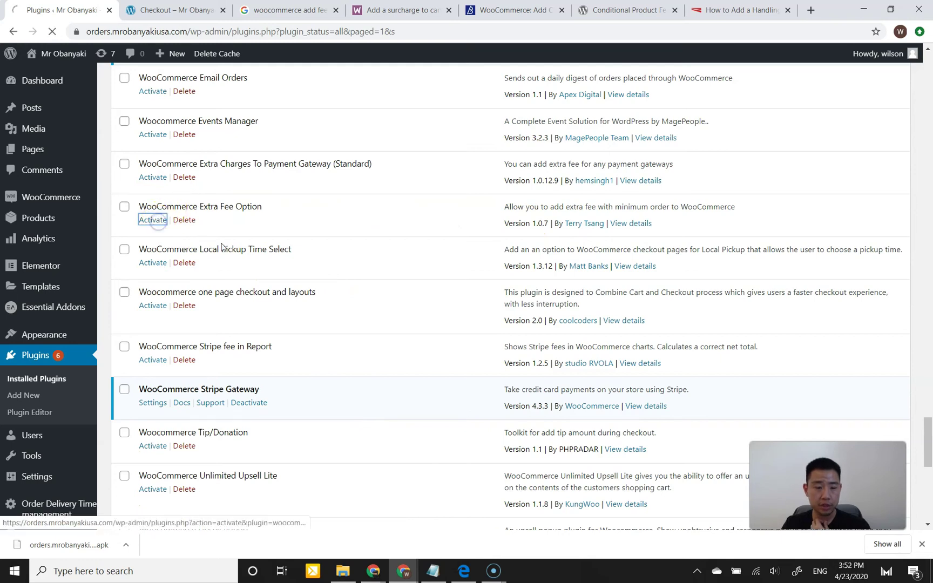
# Enable the WooCommerce Extra Fee Option with label Tip, amount 1 and type Fixed Fee, and save the options.
pyautogui.moveTo(50, 198)
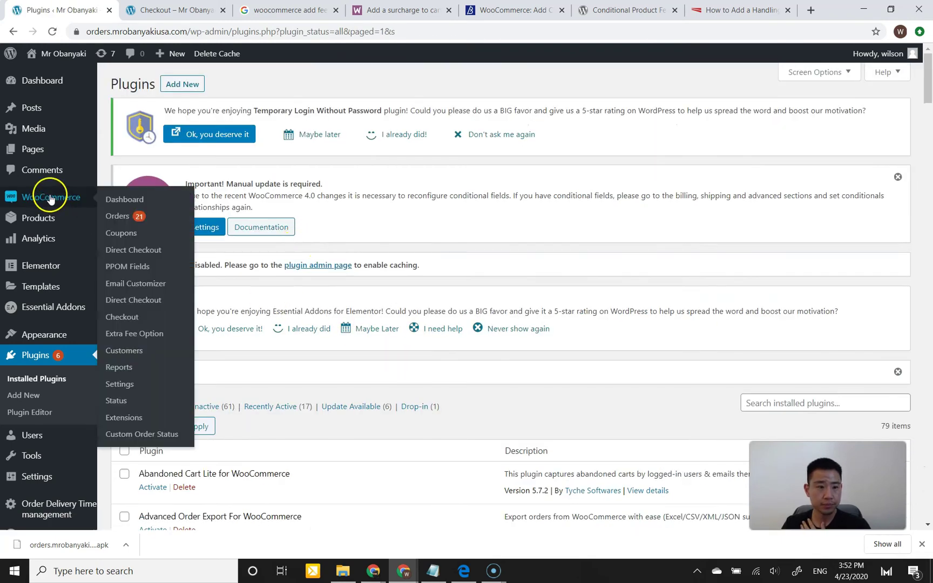
pyautogui.click(142, 335)
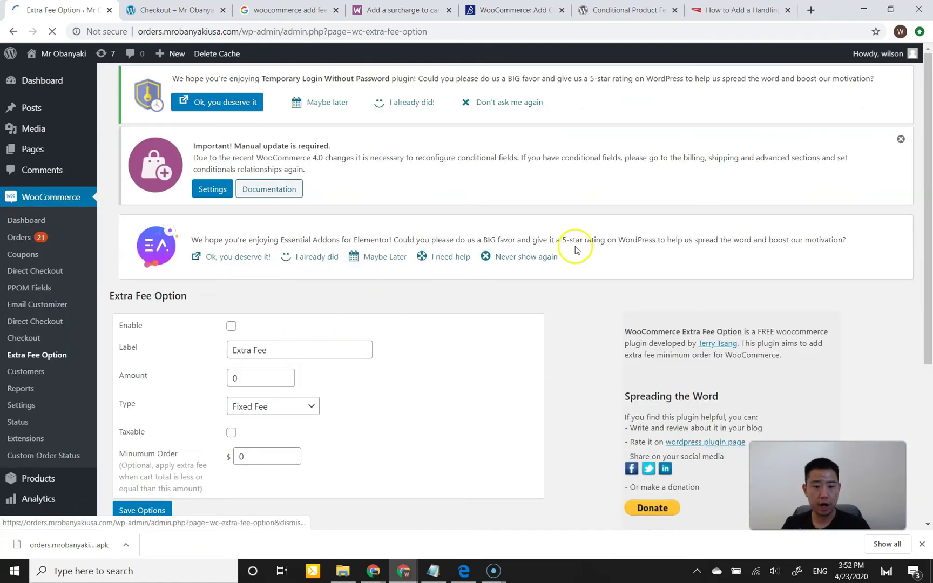
pyautogui.scroll(-2, 348, 286)
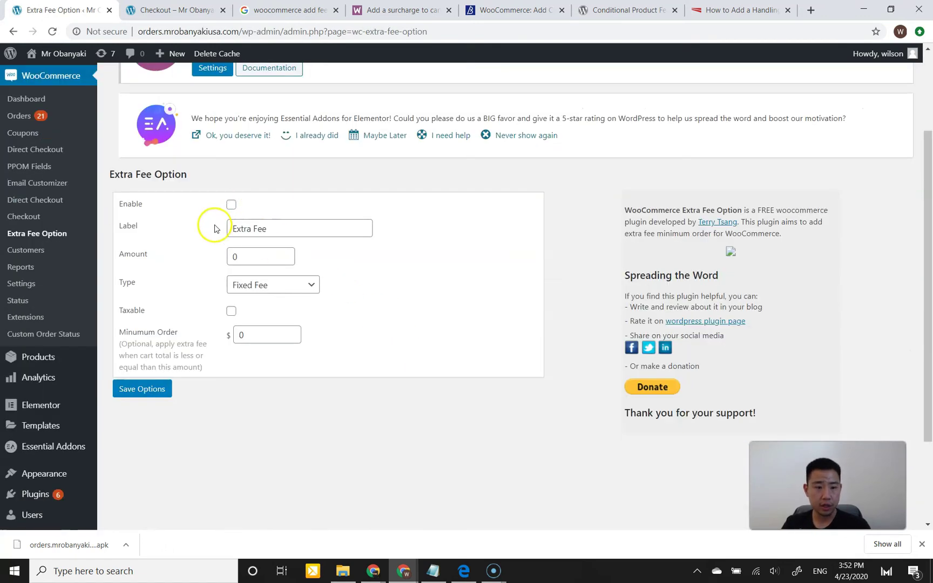
pyautogui.moveTo(287, 232); pyautogui.dragTo(197, 221)
pyautogui.write('Tip')
pyautogui.press('Tab')
pyautogui.write('1')
pyautogui.click(270, 285)
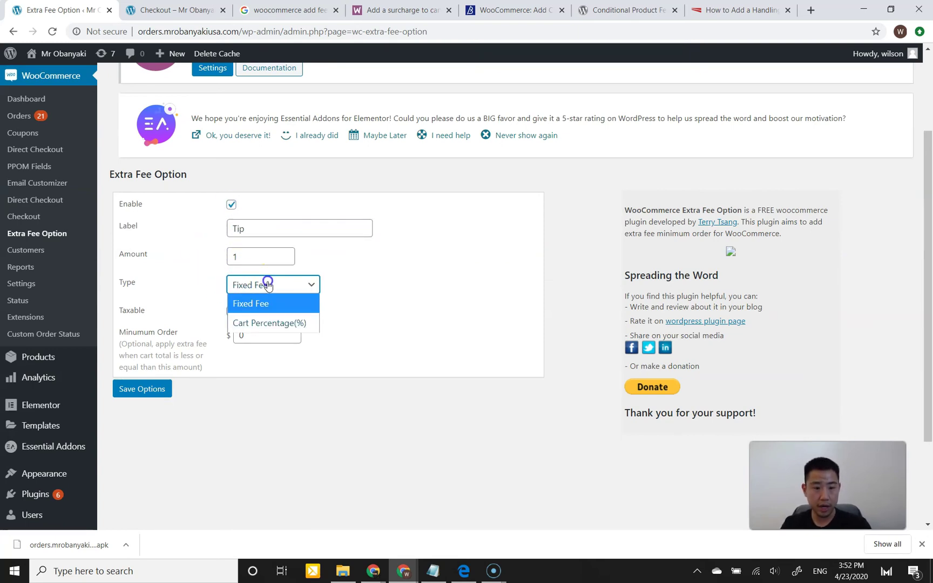
pyautogui.click(294, 304)
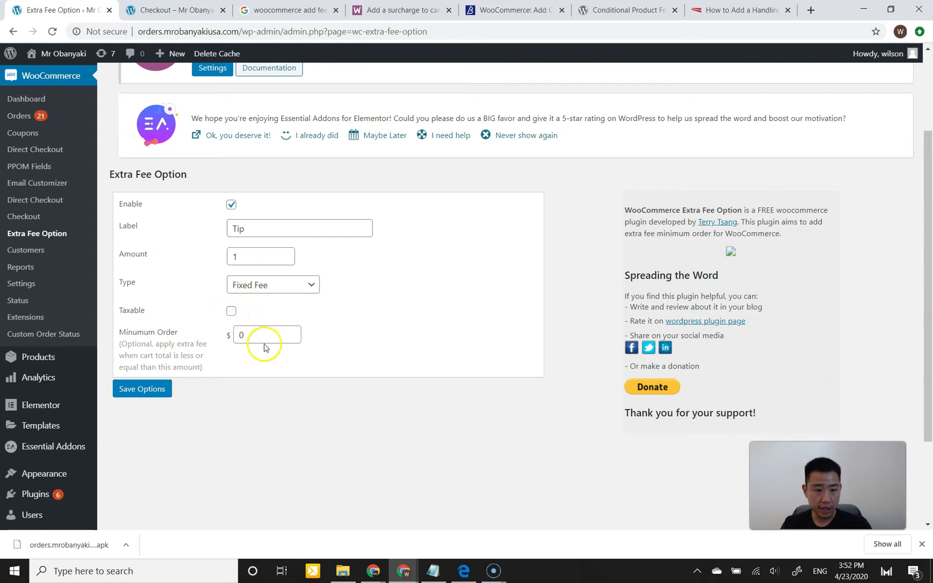
pyautogui.click(161, 389)
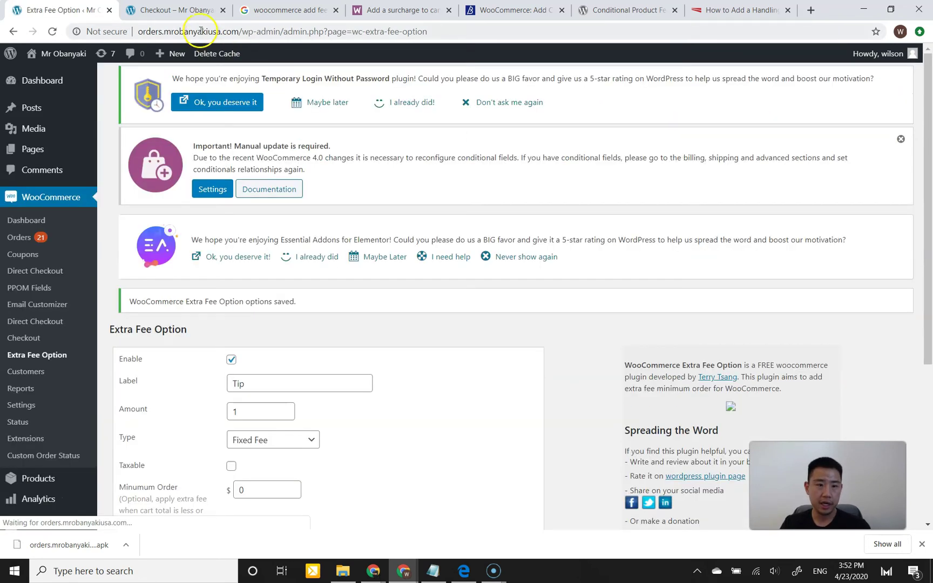
# Reload the store's checkout page and check the tip fee in the order summary.
pyautogui.click(198, 16)
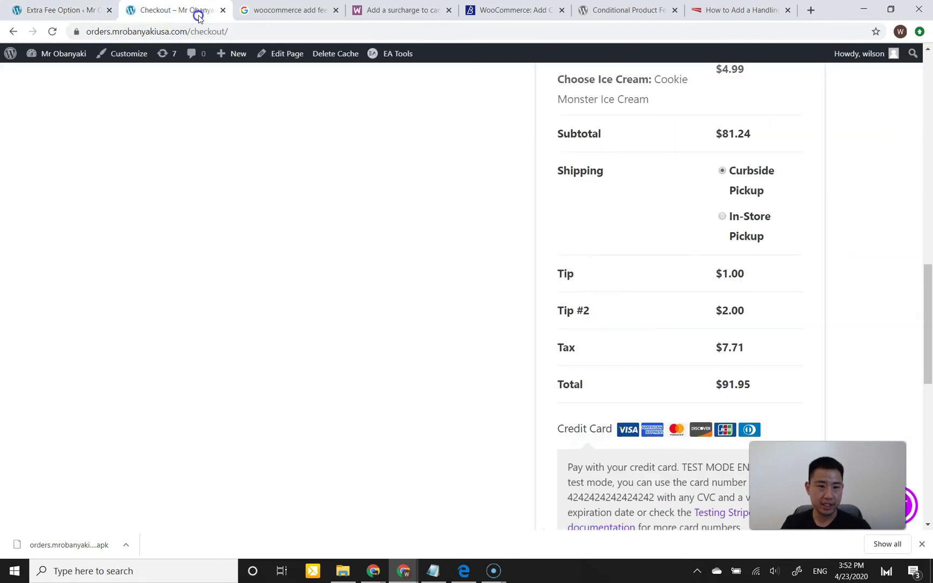
pyautogui.click(53, 32)
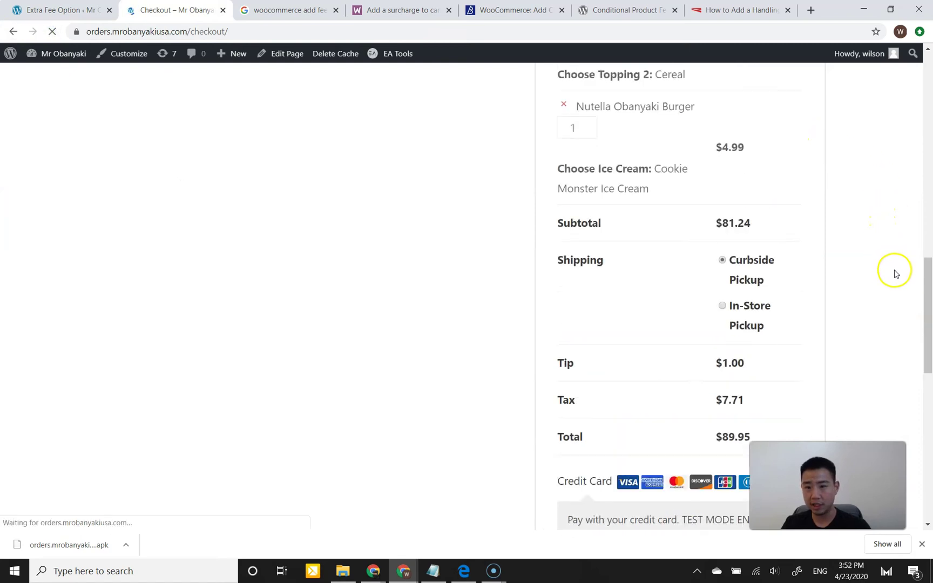
pyautogui.moveTo(926, 289); pyautogui.dragTo(928, 317)
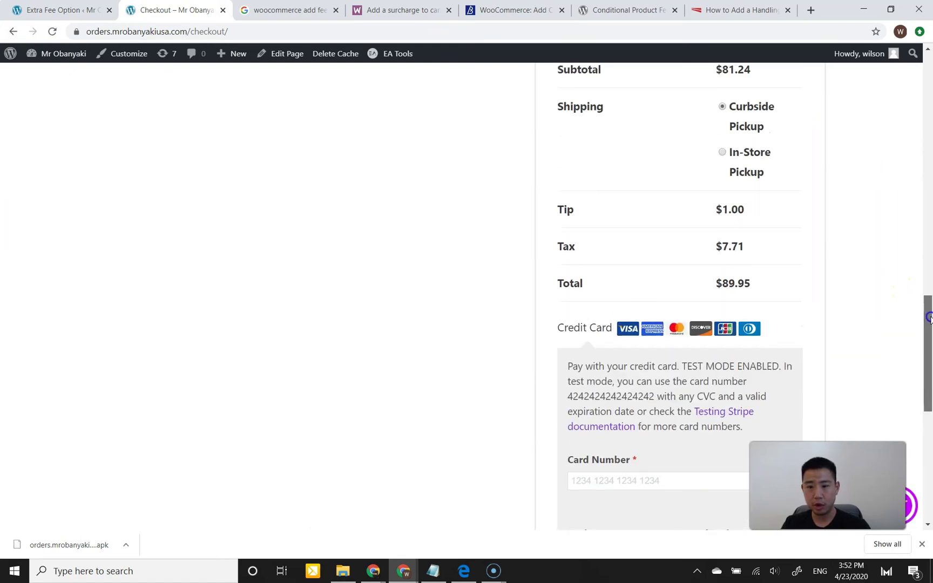
# Return to the installed plugins list and deactivate WooCommerce Extra Fee Option.
pyautogui.click(57, 9)
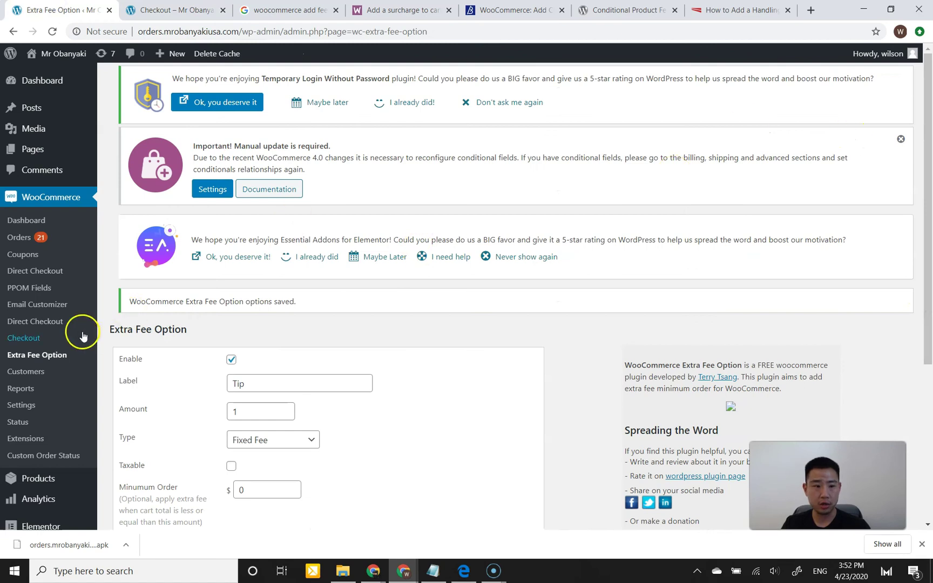
pyautogui.scroll(-5, 63, 403)
pyautogui.moveTo(109, 375)
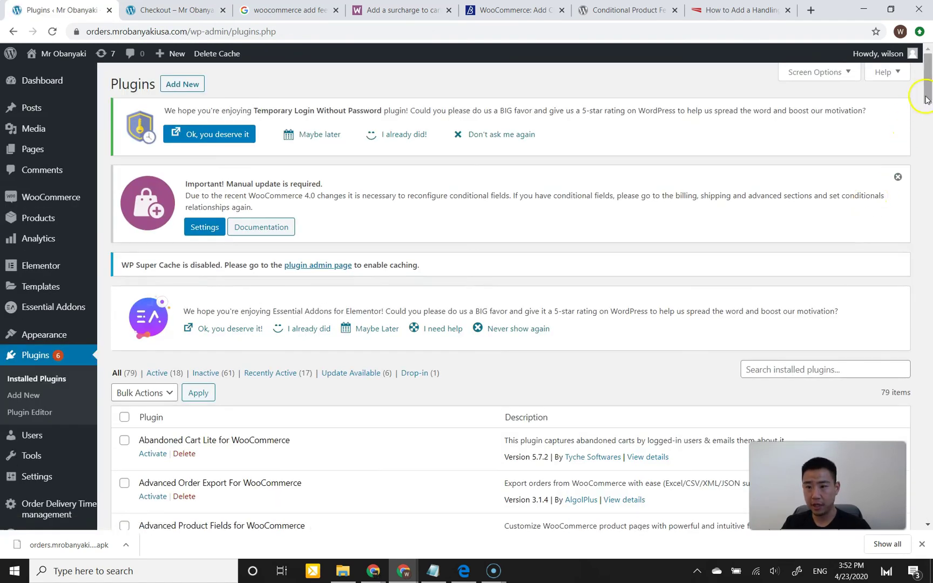
pyautogui.click(927, 166)
pyautogui.moveTo(926, 166); pyautogui.dragTo(928, 460)
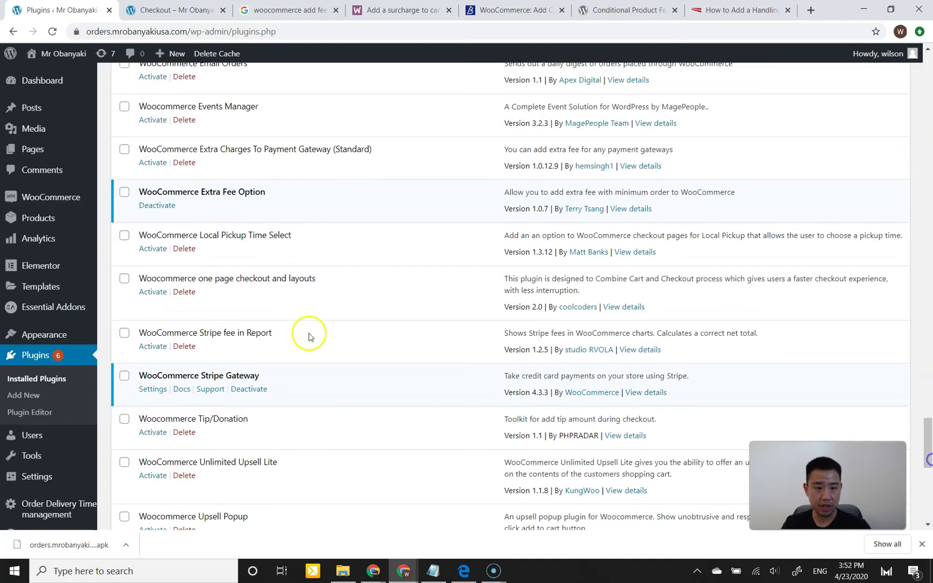
pyautogui.click(170, 205)
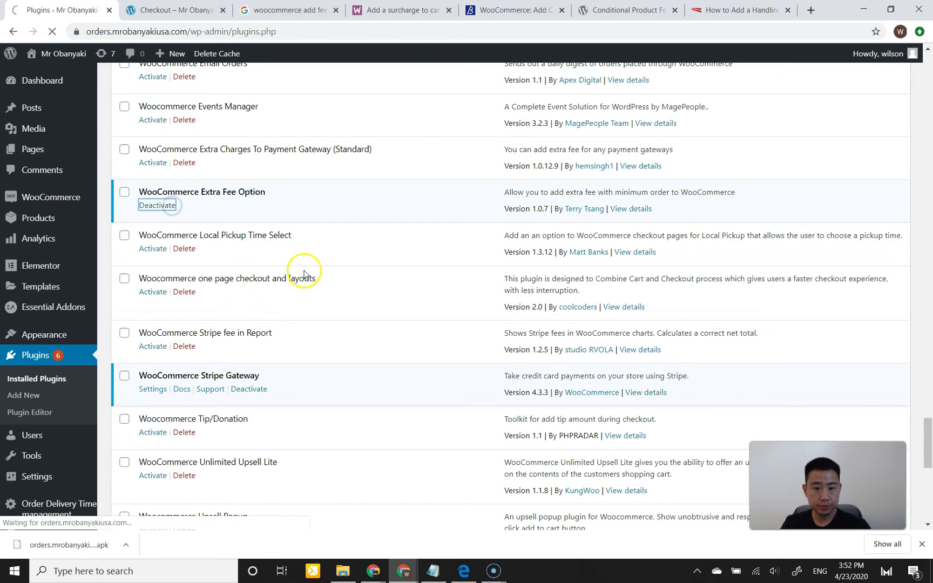
# Activate the Woocommerce Tip/Donation plugin and open its settings page.
pyautogui.moveTo(928, 100); pyautogui.dragTo(929, 490)
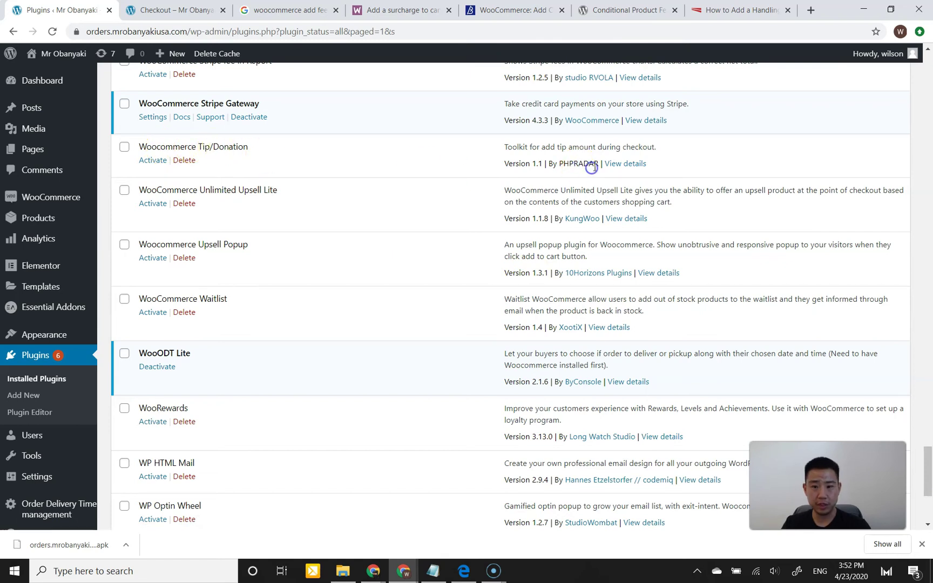
pyautogui.click(153, 160)
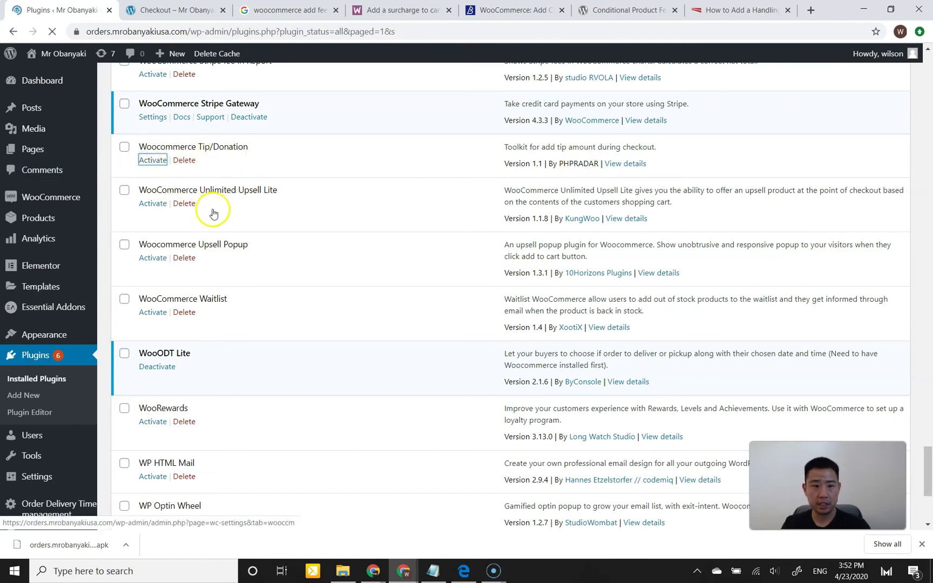
pyautogui.scroll(-3, 246, 298)
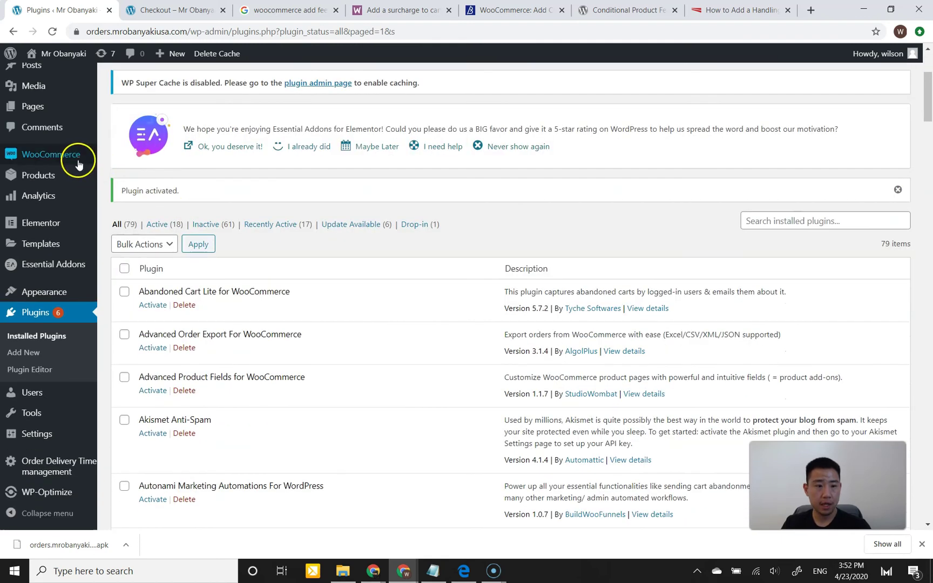
pyautogui.moveTo(78, 163)
pyautogui.click(134, 227)
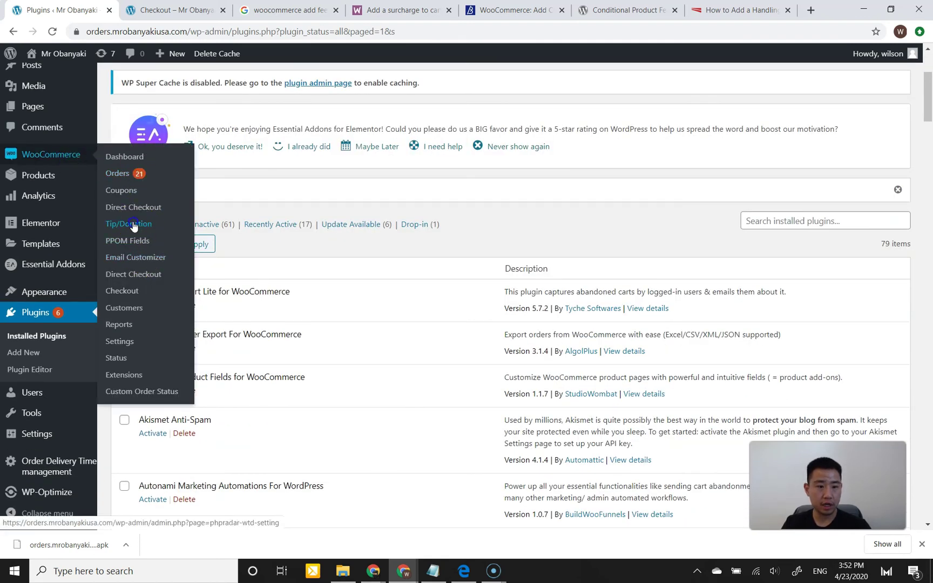
# Choose Only Checkout Page as the place where the Tip/Donation fields are displayed.
pyautogui.scroll(-2, 465, 335)
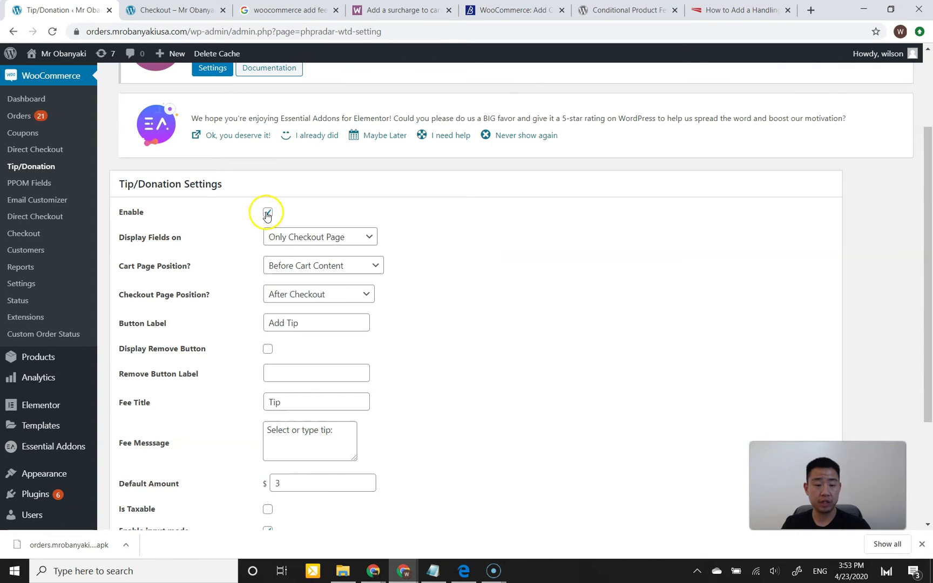
pyautogui.scroll(-1, 251, 280)
pyautogui.click(333, 183)
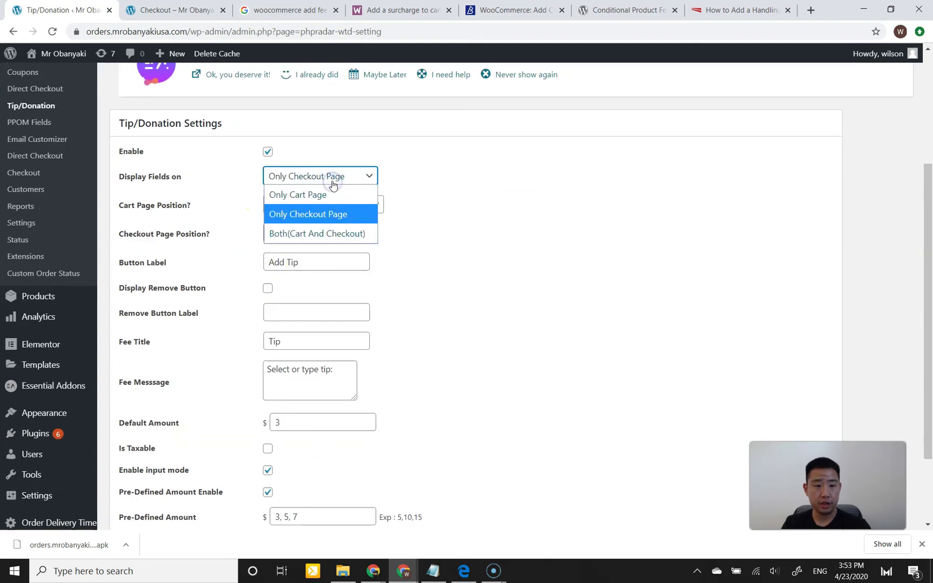
pyautogui.click(335, 214)
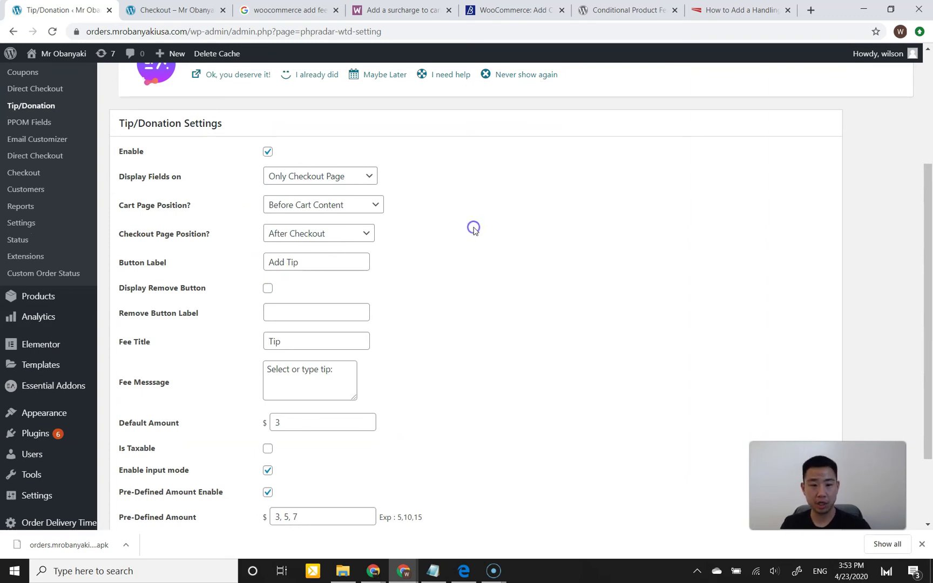
# Look through the available cart page positions for the tip fields and set Cart Page Position to Before Order Total.
pyautogui.click(360, 210)
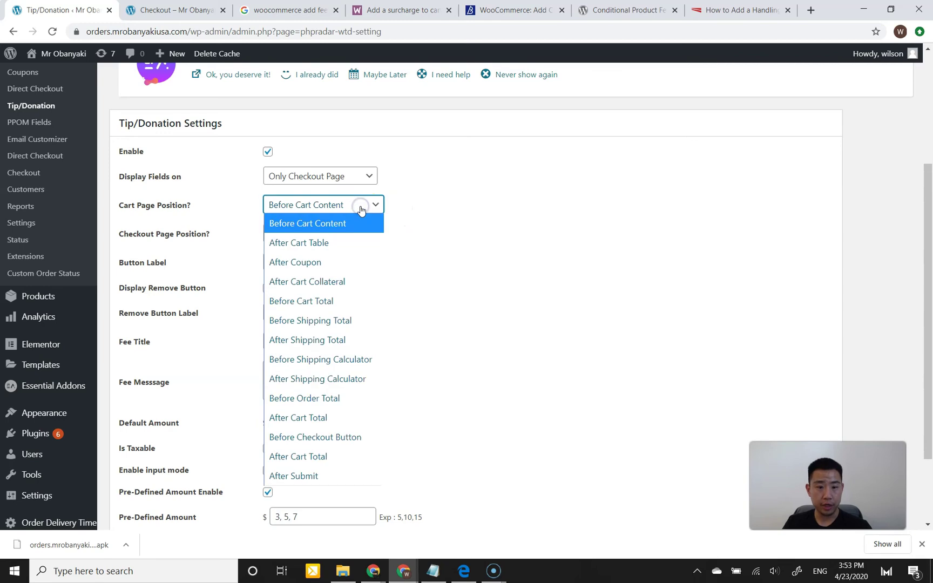
pyautogui.click(361, 210)
pyautogui.click(356, 206)
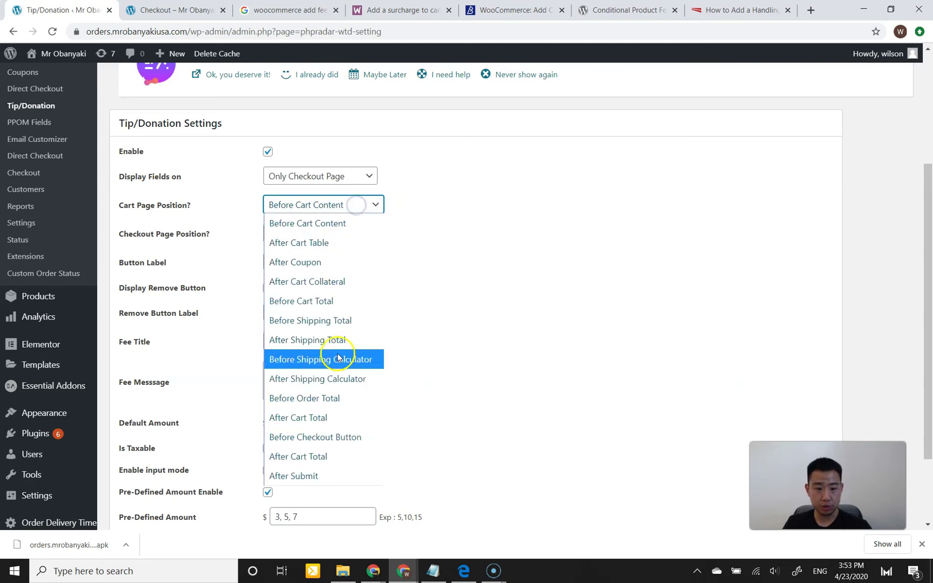
pyautogui.click(341, 205)
pyautogui.click(336, 208)
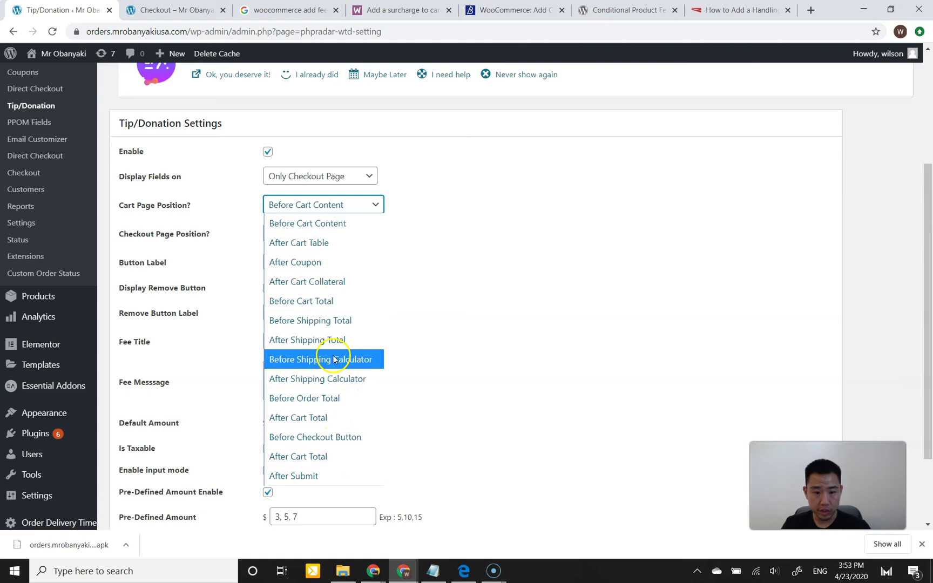
pyautogui.click(334, 400)
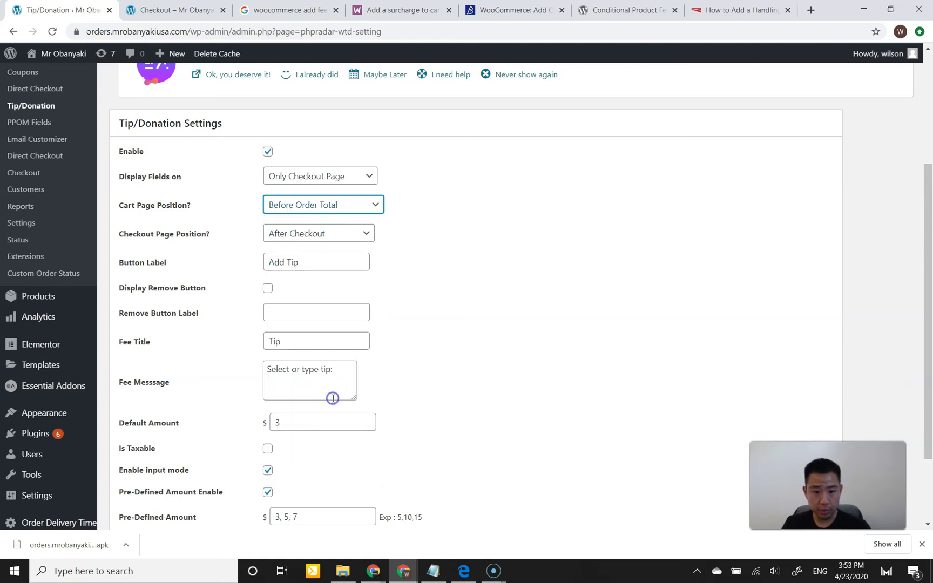
# Set the Checkout Page Position of the tip fields to Before Payment.
pyautogui.click(230, 265)
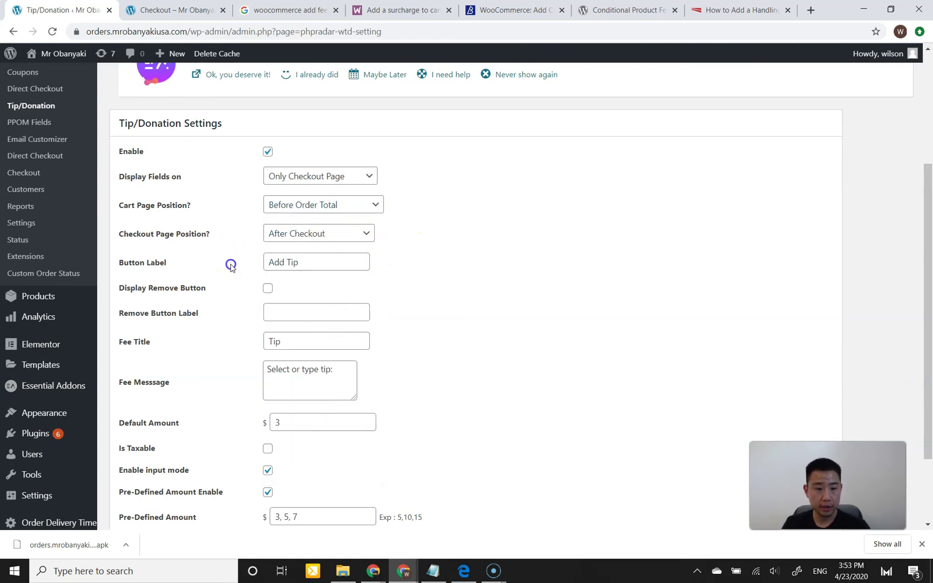
pyautogui.scroll(-1, 227, 276)
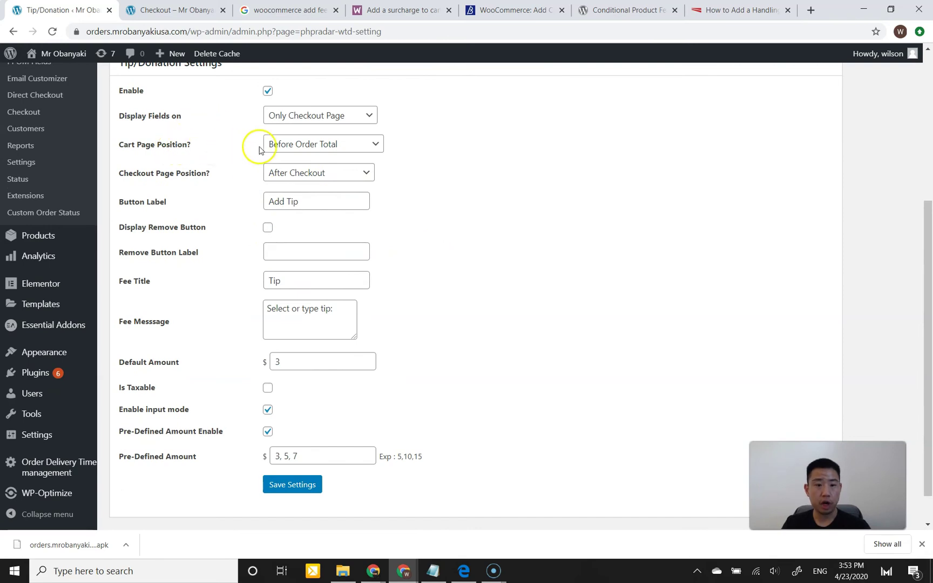
pyautogui.click(278, 152)
pyautogui.click(312, 146)
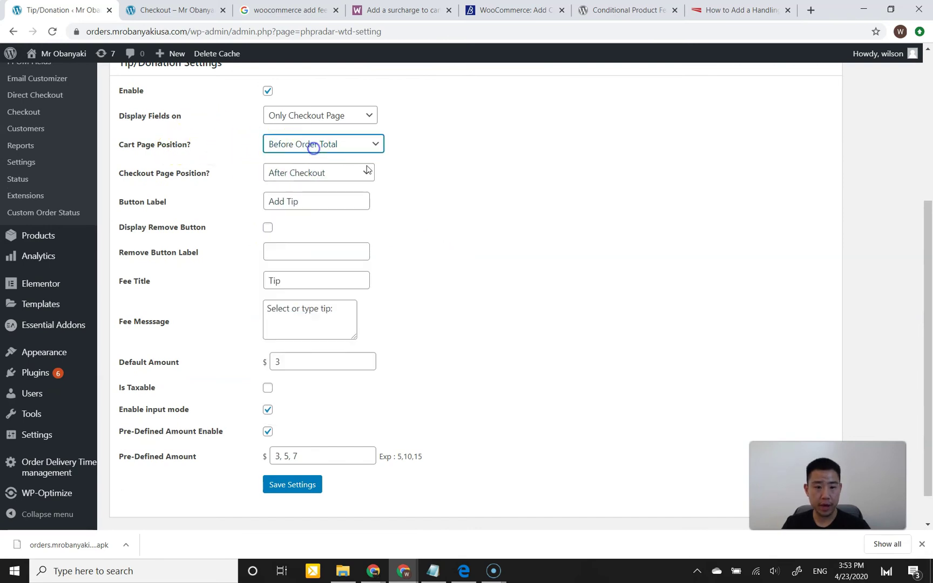
pyautogui.click(338, 179)
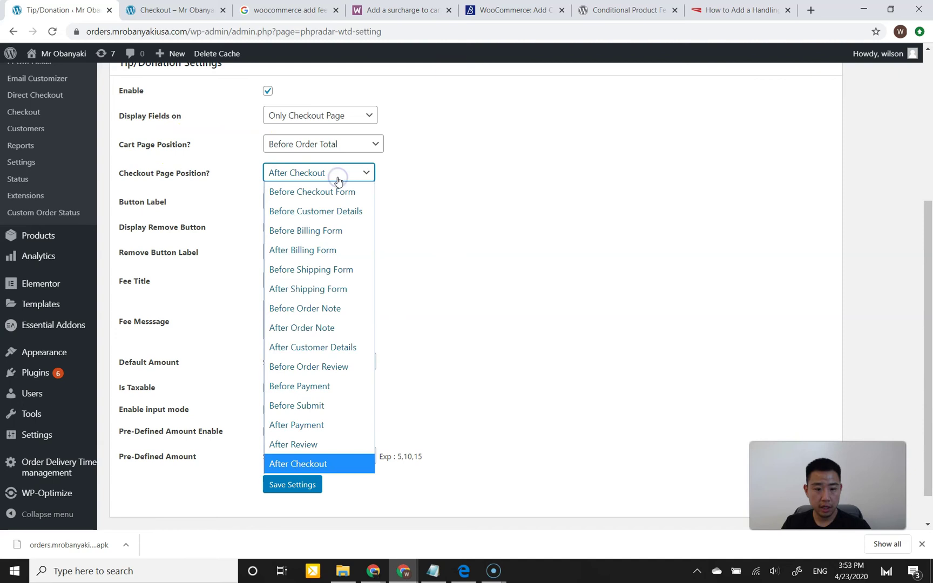
pyautogui.click(336, 391)
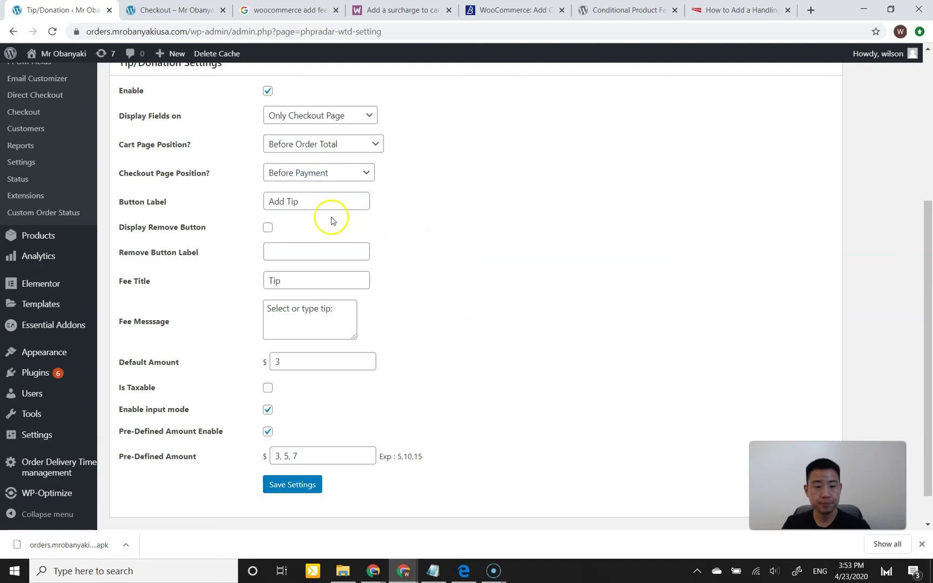
# Review the Button Label, Fee Title and Fee Message fields and save the Tip/Donation settings.
pyautogui.moveTo(317, 201); pyautogui.dragTo(268, 201)
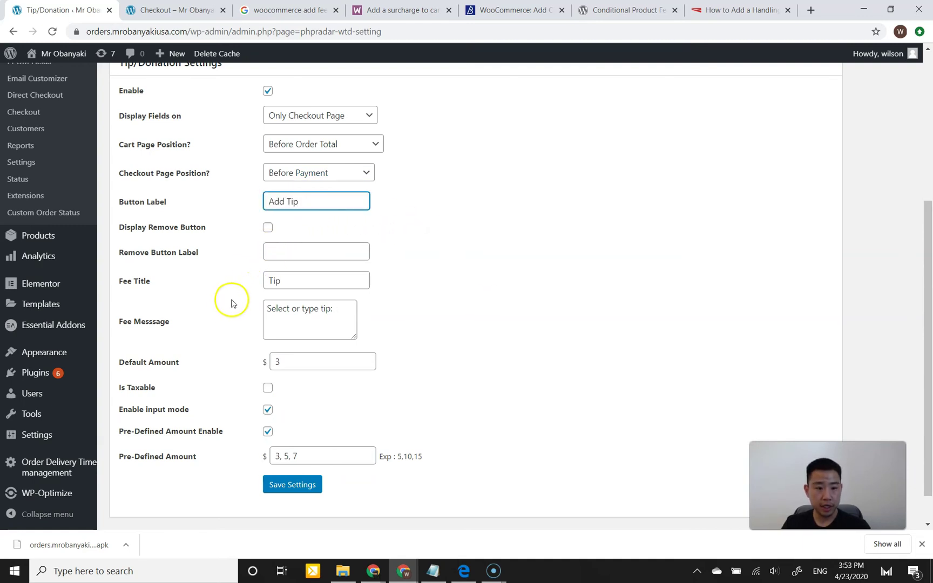
pyautogui.scroll(-1, 231, 297)
pyautogui.moveTo(286, 241); pyautogui.dragTo(246, 239)
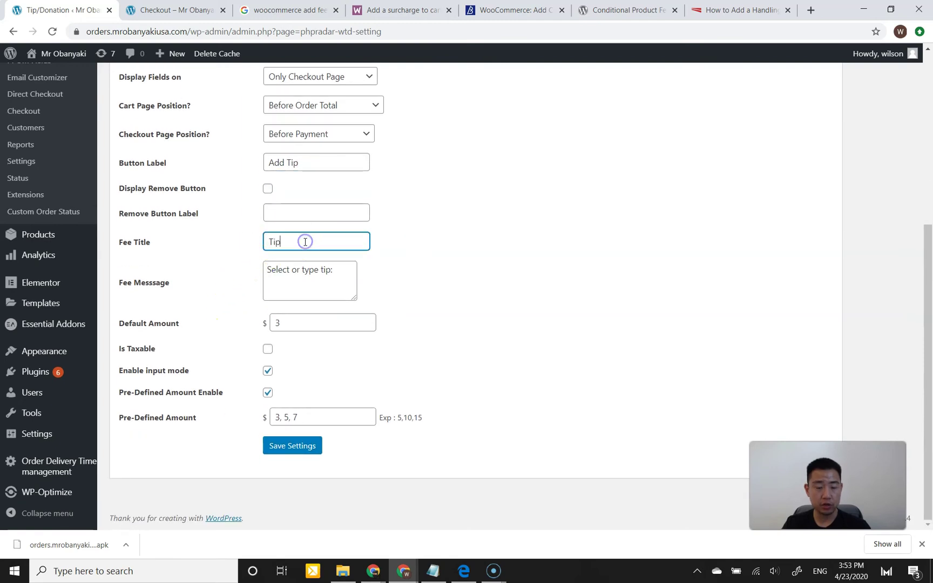
pyautogui.click(450, 245)
pyautogui.click(341, 278)
pyautogui.click(425, 281)
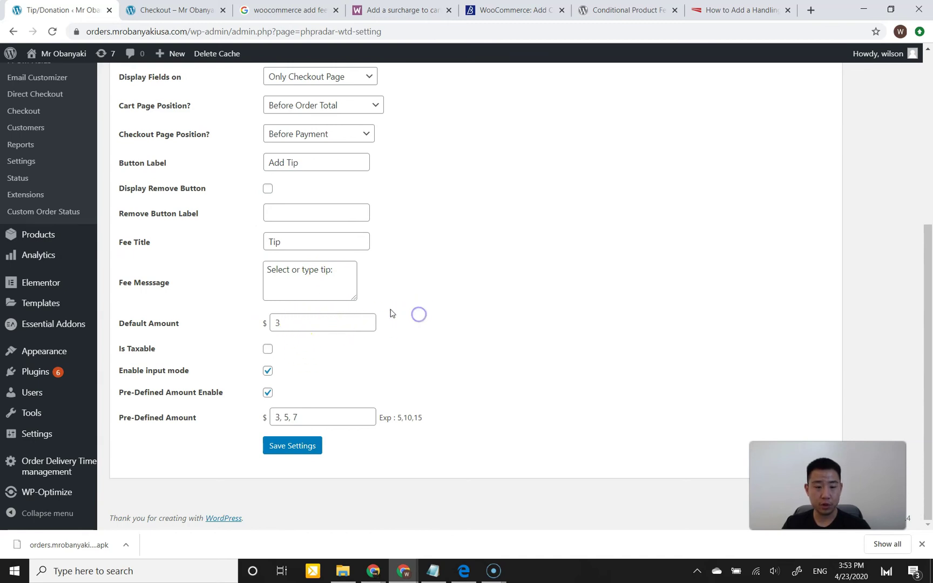
pyautogui.click(276, 444)
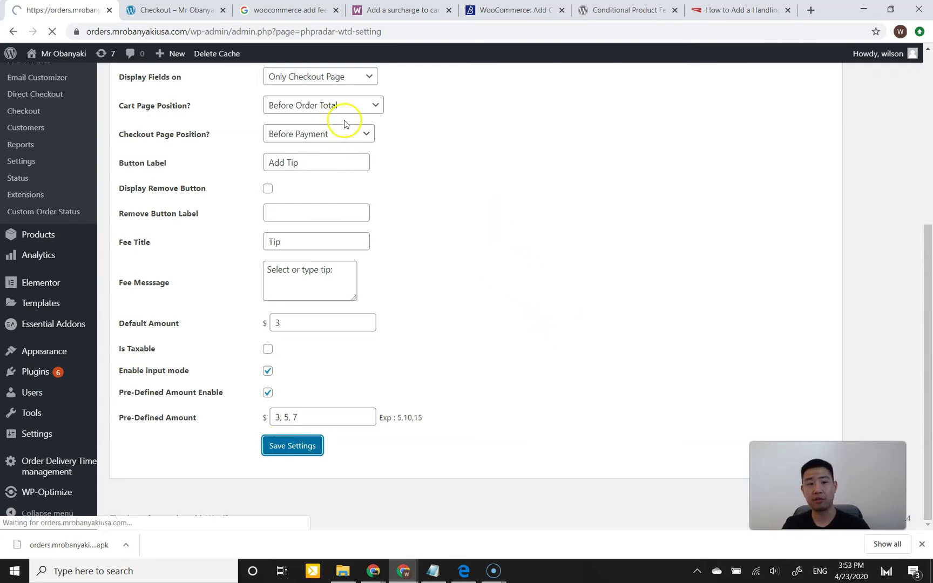
# Reload the store's checkout page and add a custom tip of 1 to the order.
pyautogui.click(183, 10)
pyautogui.click(55, 31)
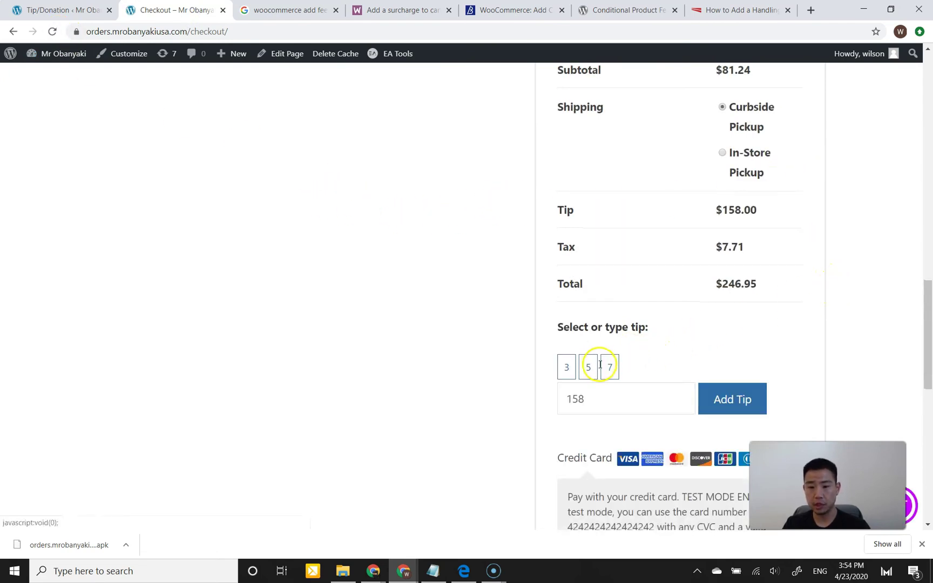
pyautogui.moveTo(924, 340)
pyautogui.mouseDown()
pyautogui.moveTo(925, 291)
pyautogui.moveTo(922, 353)
pyautogui.mouseUp()
pyautogui.moveTo(598, 343); pyautogui.dragTo(526, 340)
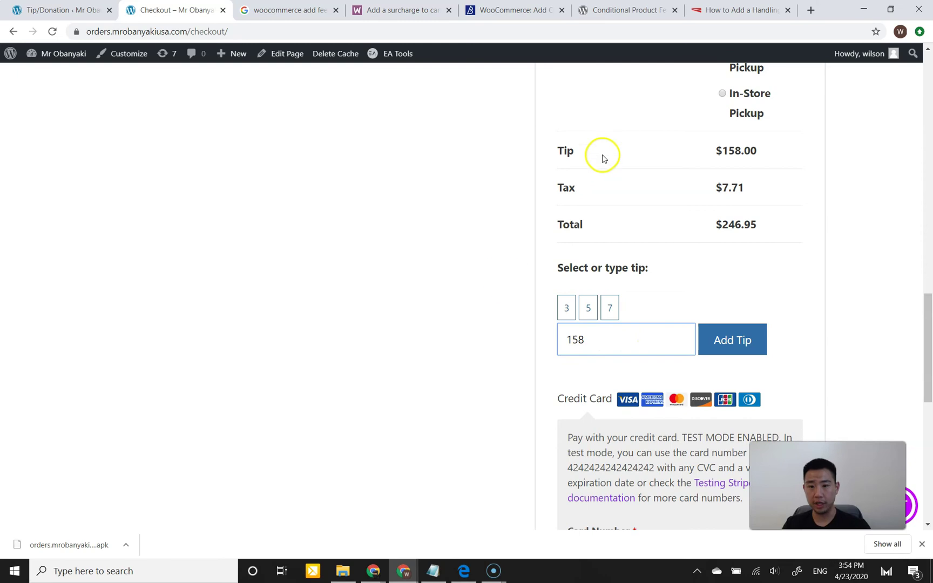
pyautogui.moveTo(624, 340); pyautogui.dragTo(530, 345)
pyautogui.write('1')
pyautogui.click(723, 349)
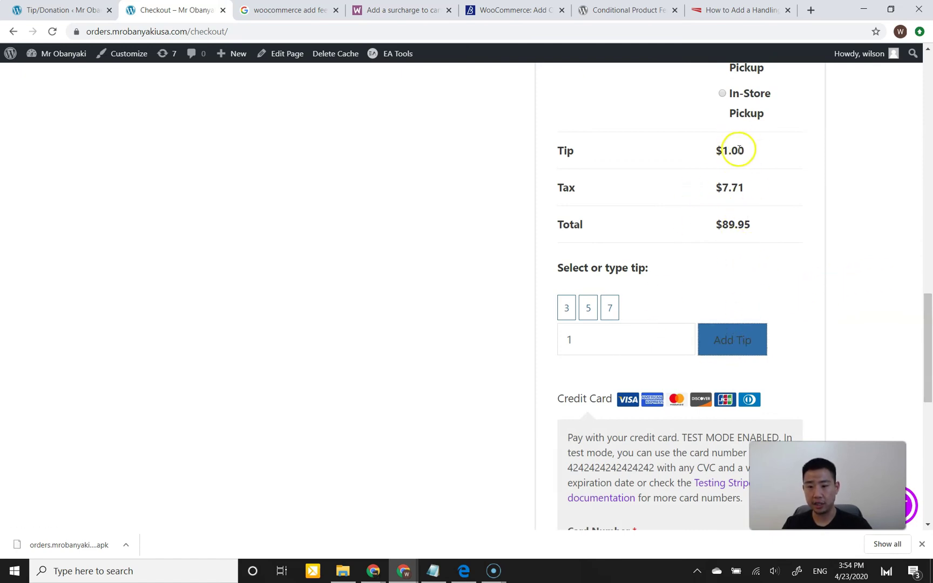
# Replace the custom tip on the checkout page with 3 and apply it.
pyautogui.doubleClick(616, 334)
pyautogui.write('3')
pyautogui.click(733, 266)
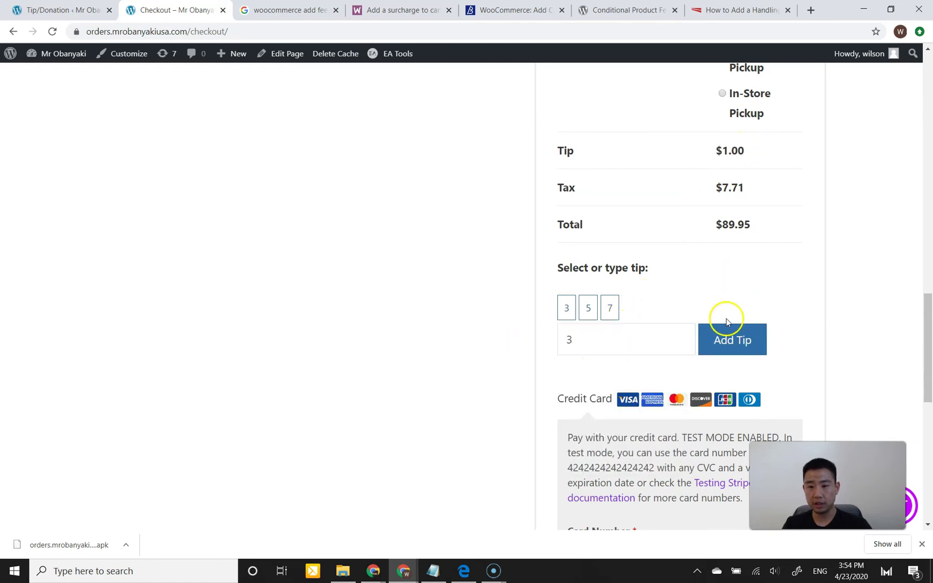
pyautogui.click(729, 339)
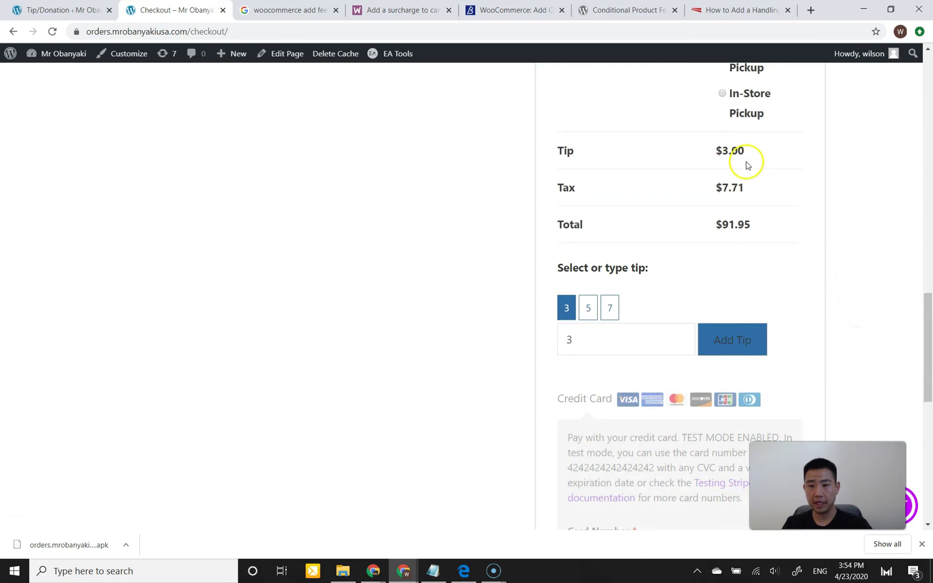
pyautogui.click(791, 262)
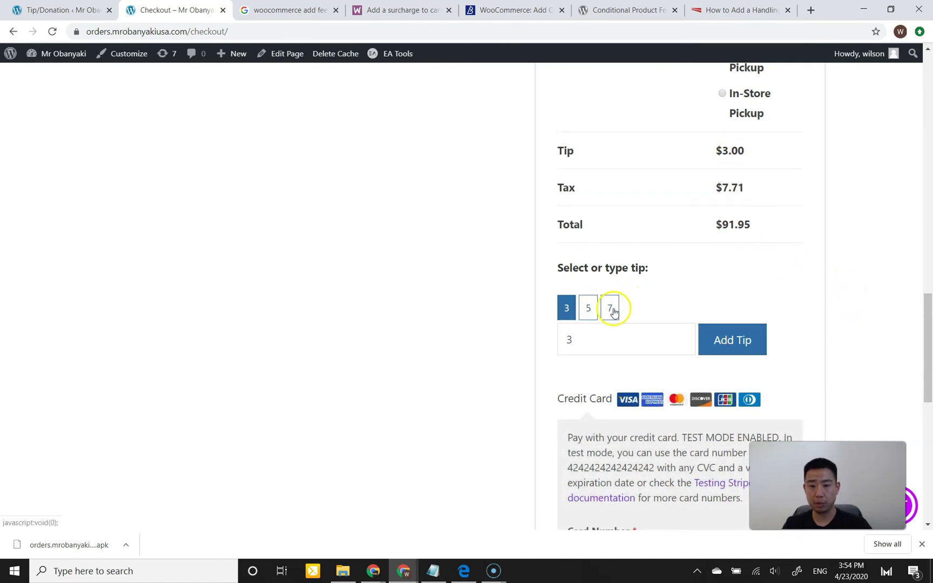
# Try the predefined tip amount 5 and choose the predefined amount 7 for the order.
pyautogui.click(590, 309)
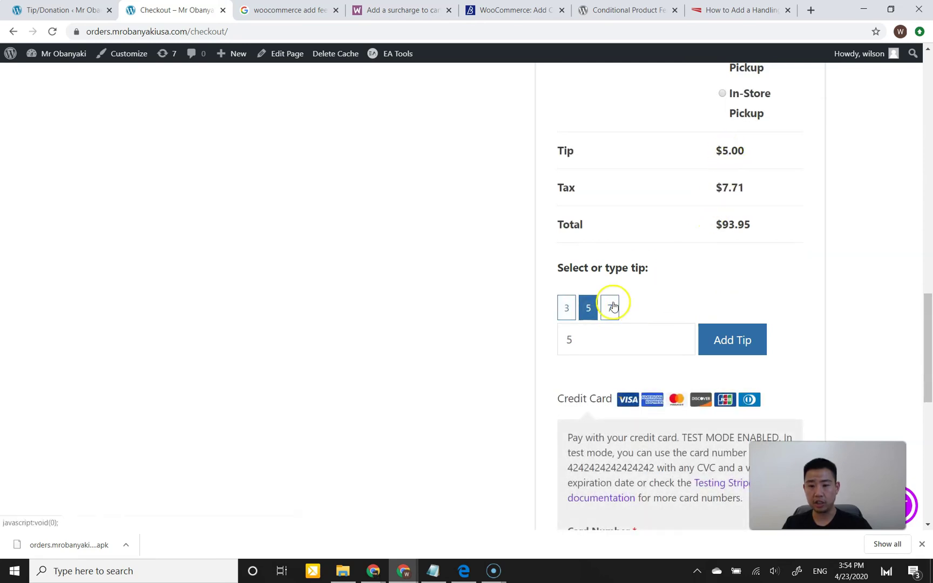
pyautogui.click(610, 307)
pyautogui.click(830, 259)
# Set the pickup date to 23 Apr 2020 and the pickup time to 04:00 PM.
pyautogui.moveTo(930, 322); pyautogui.dragTo(919, 117)
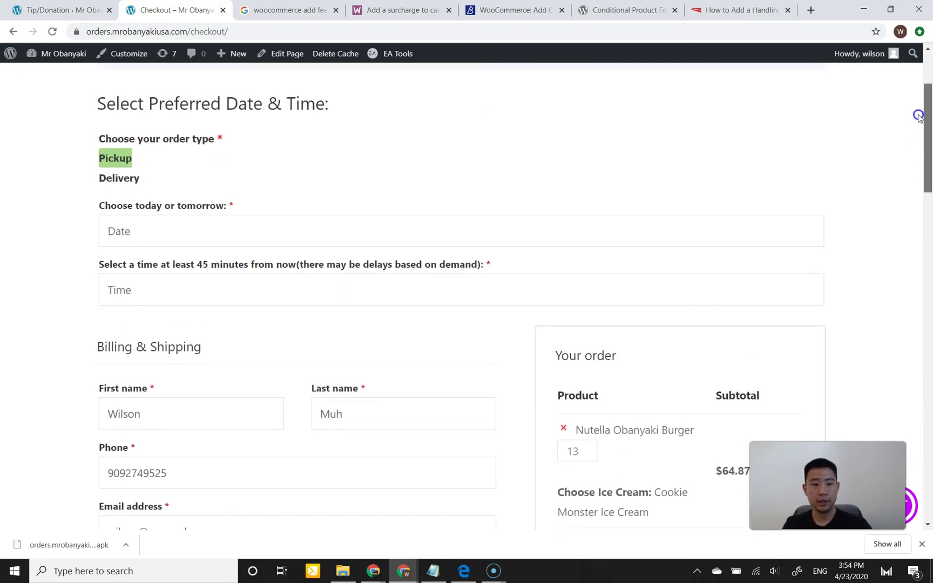
pyautogui.click(282, 231)
pyautogui.click(199, 405)
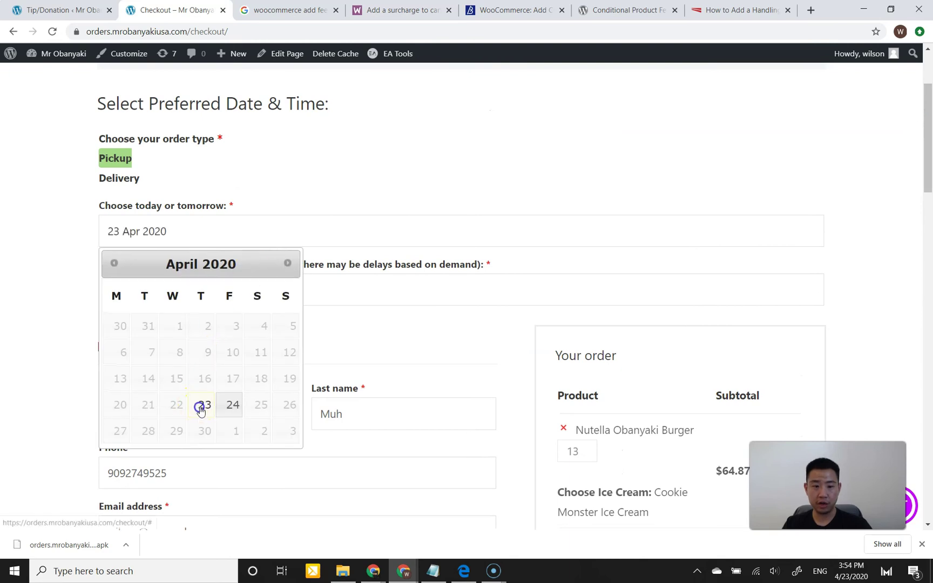
pyautogui.click(153, 286)
pyautogui.click(141, 318)
pyautogui.click(57, 331)
# Enter the test card's number, expiry date and CVC in the payment form and place the order.
pyautogui.moveTo(925, 133); pyautogui.dragTo(929, 400)
pyautogui.click(731, 294)
pyautogui.write('4242')
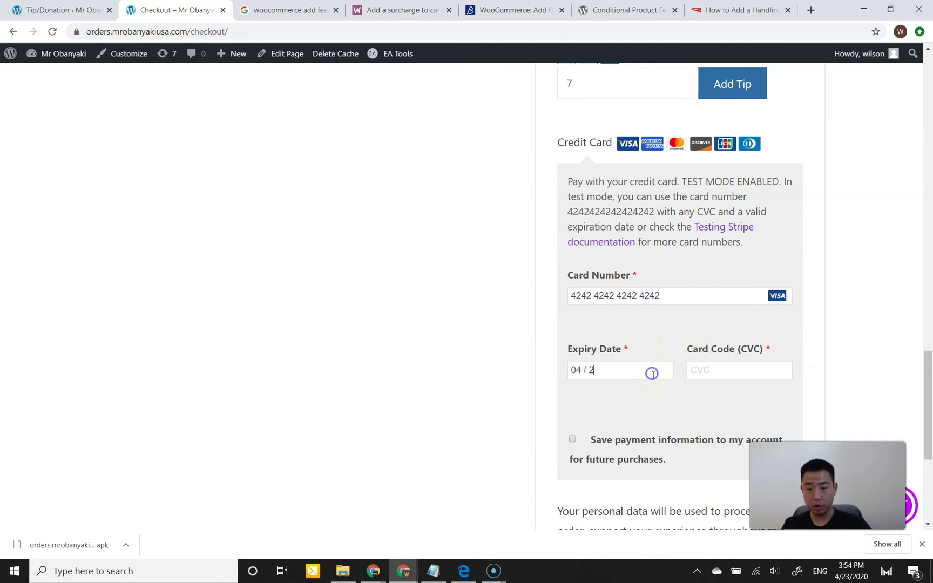
pyautogui.write('424242424424')
pyautogui.scroll(-3, 476, 377)
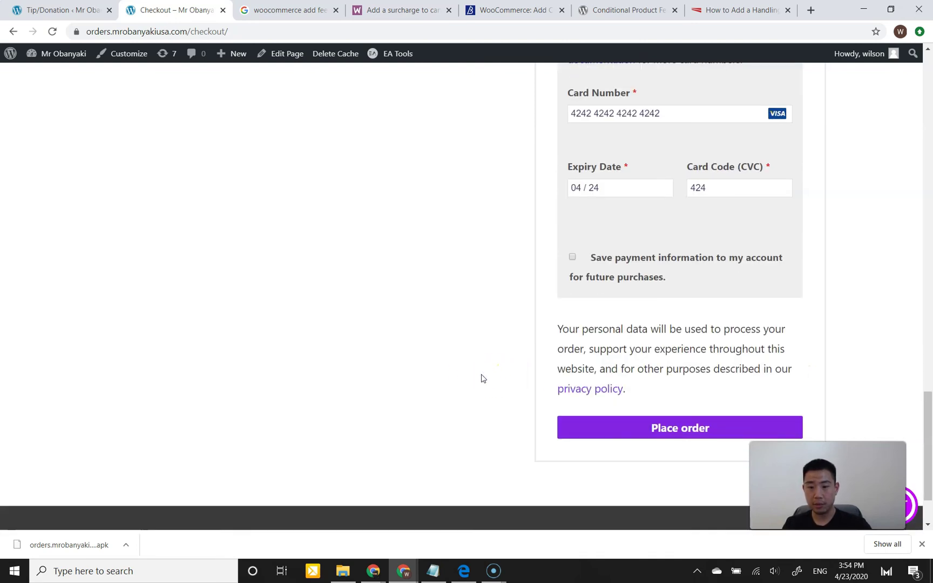
pyautogui.scroll(7, 481, 377)
pyautogui.scroll(-5, 482, 382)
pyautogui.click(602, 428)
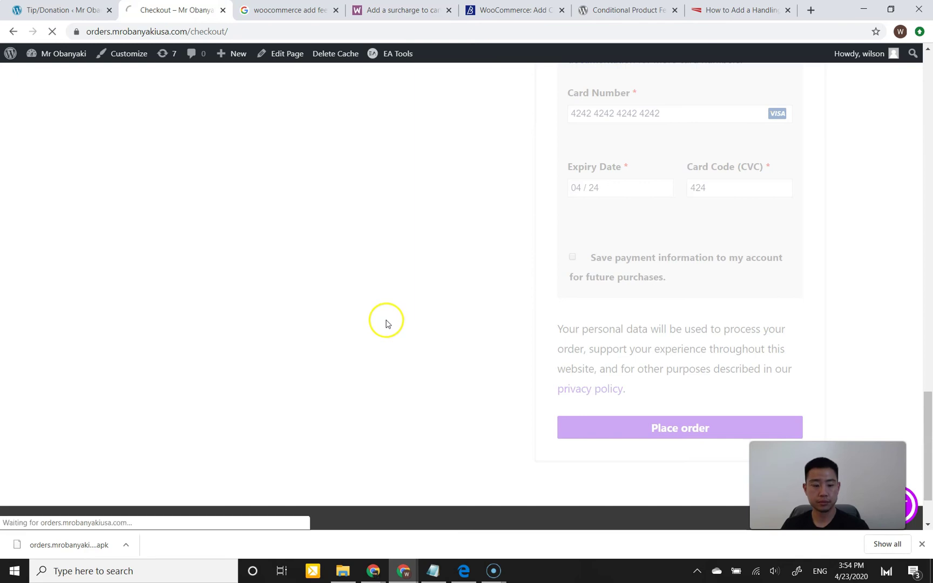
# Examine the order confirmation page, including the product rows, the Tip line and the order total.
pyautogui.scroll(-3, 393, 348)
pyautogui.scroll(-10, 392, 349)
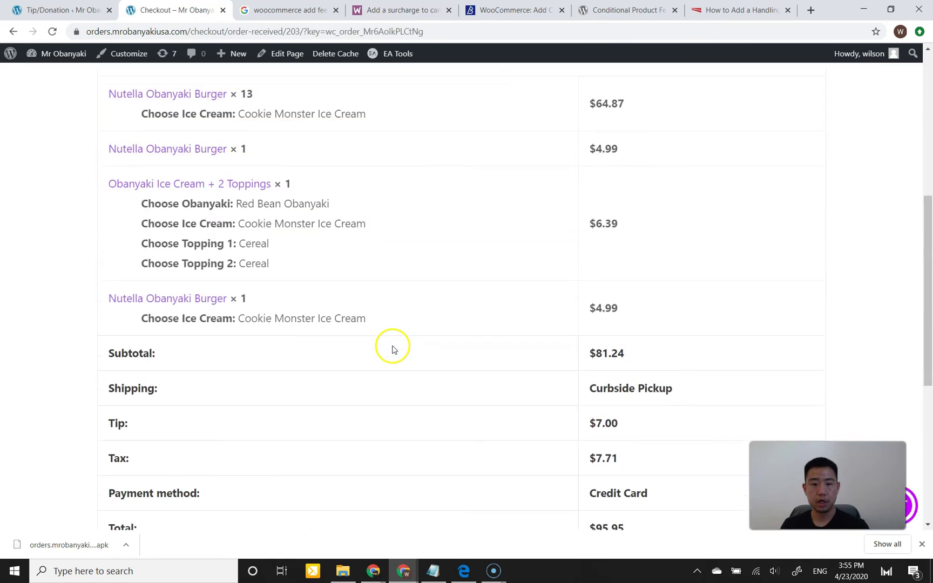
pyautogui.moveTo(927, 361); pyautogui.dragTo(833, 151)
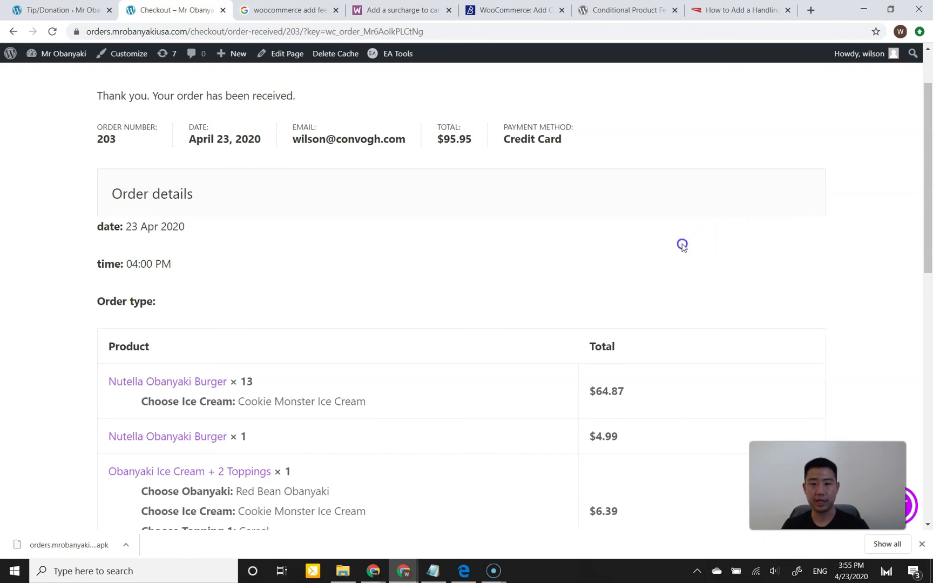
pyautogui.moveTo(926, 181)
pyautogui.mouseDown()
pyautogui.moveTo(925, 258)
pyautogui.moveTo(927, 171)
pyautogui.mouseUp()
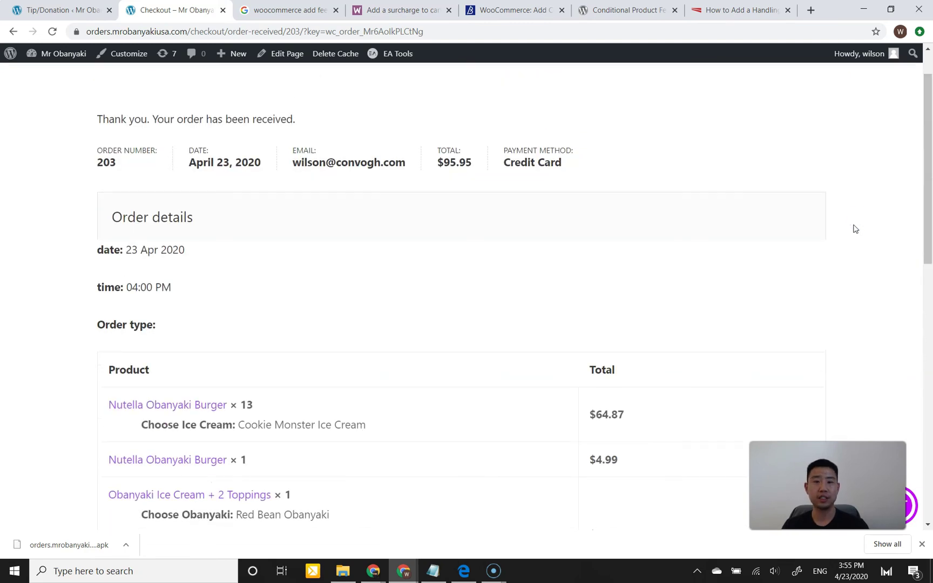
pyautogui.click(836, 230)
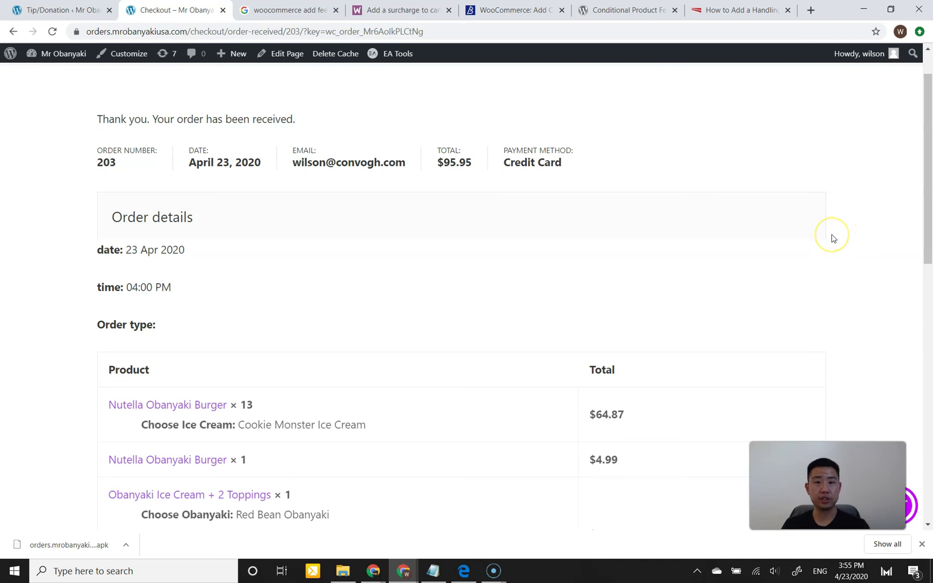
pyautogui.moveTo(921, 200)
pyautogui.mouseDown()
pyautogui.moveTo(927, 194)
pyautogui.moveTo(925, 219)
pyautogui.mouseUp()
pyautogui.click(653, 238)
pyautogui.click(570, 229)
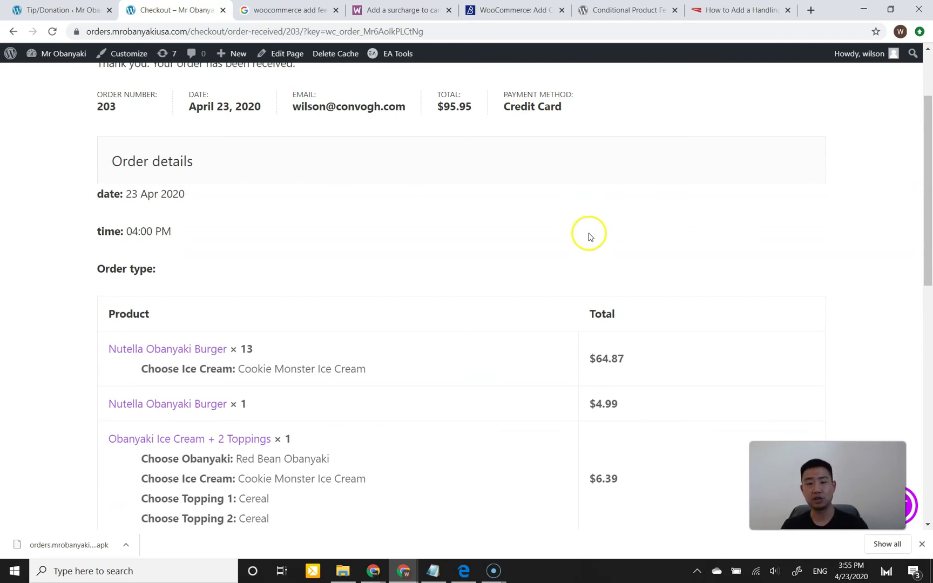
pyautogui.moveTo(928, 182); pyautogui.dragTo(928, 208)
pyautogui.click(629, 156)
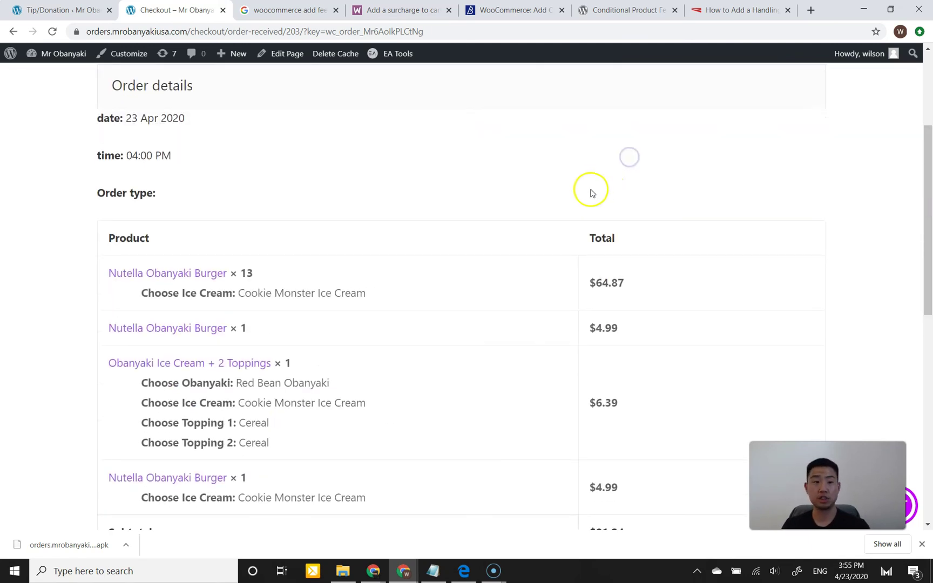
pyautogui.scroll(4, 593, 194)
# Open the store's menu page and check the Fee Message text in the Tip/Donation settings.
pyautogui.click(674, 95)
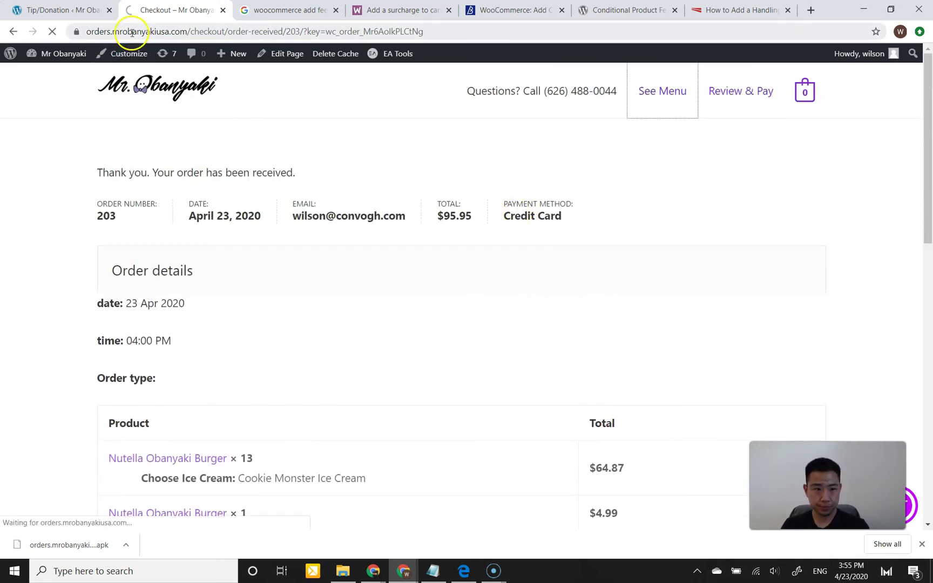
pyautogui.click(64, 14)
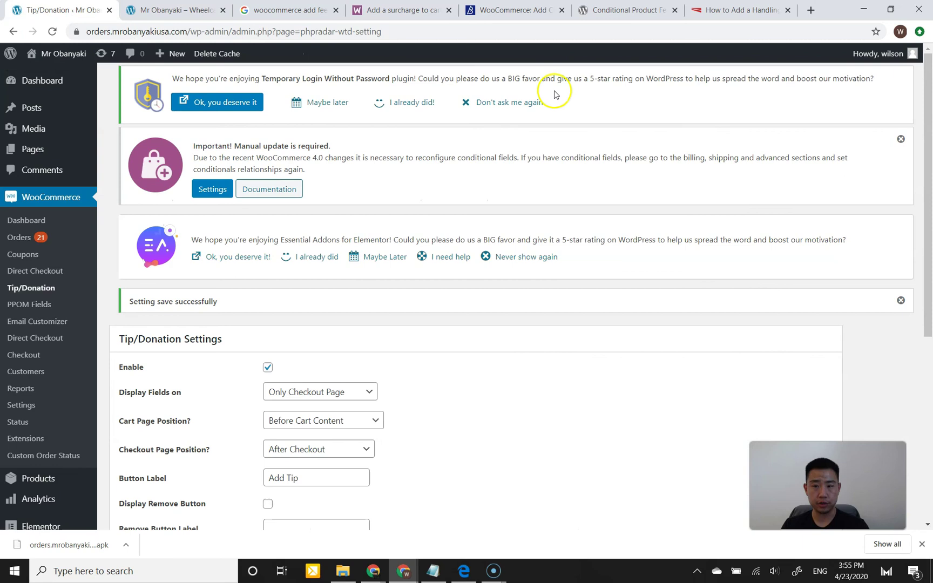
pyautogui.moveTo(929, 107); pyautogui.dragTo(925, 259)
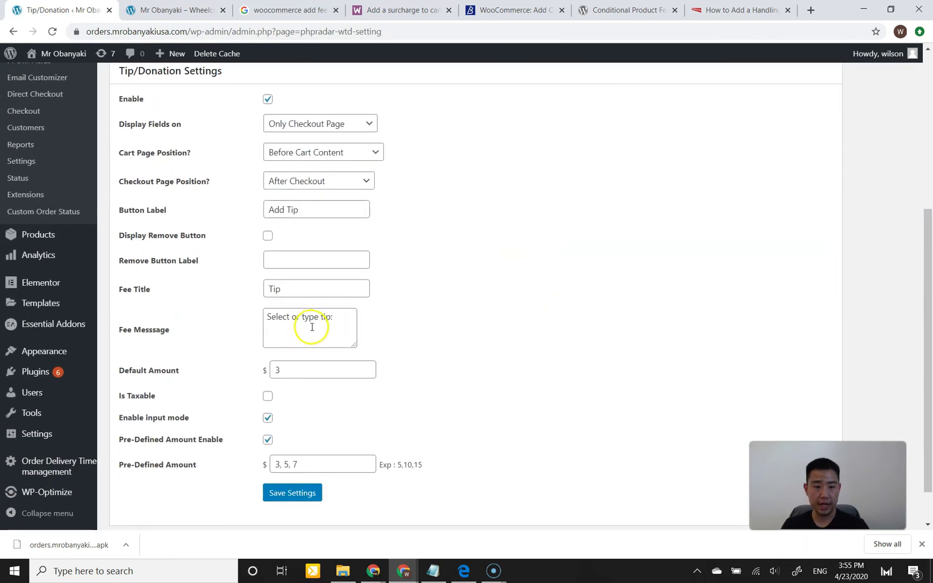
pyautogui.moveTo(333, 317); pyautogui.dragTo(303, 317)
pyautogui.click(267, 321)
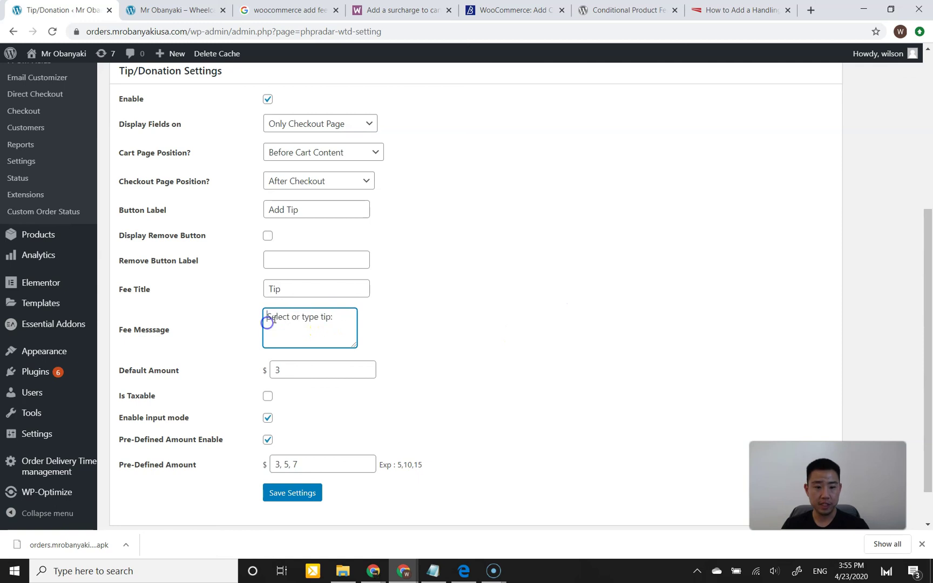
# Add one Nutella Obanyaki Burger with Cookie Monster Ice Cream to the order and open the checkout's tip section.
pyautogui.click(198, 15)
pyautogui.scroll(-2, 302, 216)
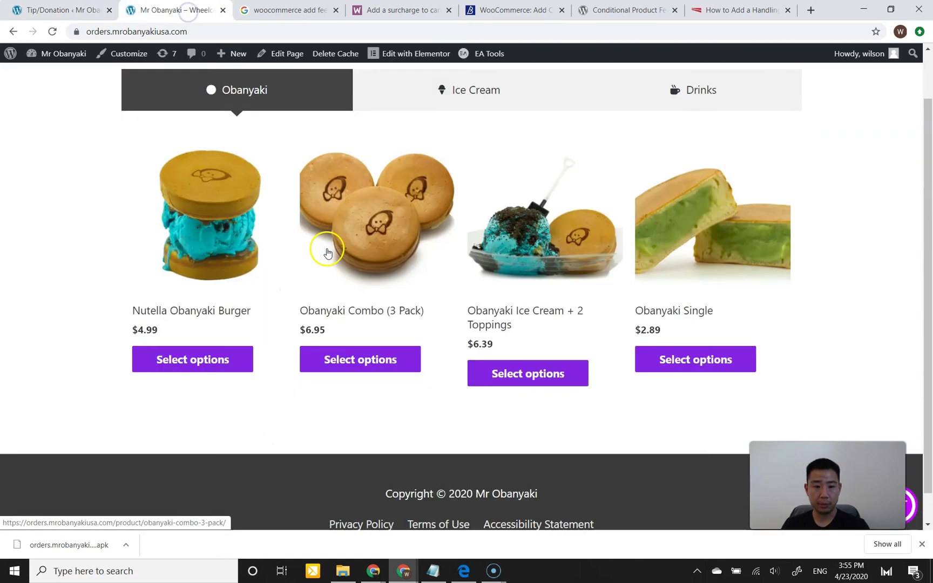
pyautogui.click(160, 327)
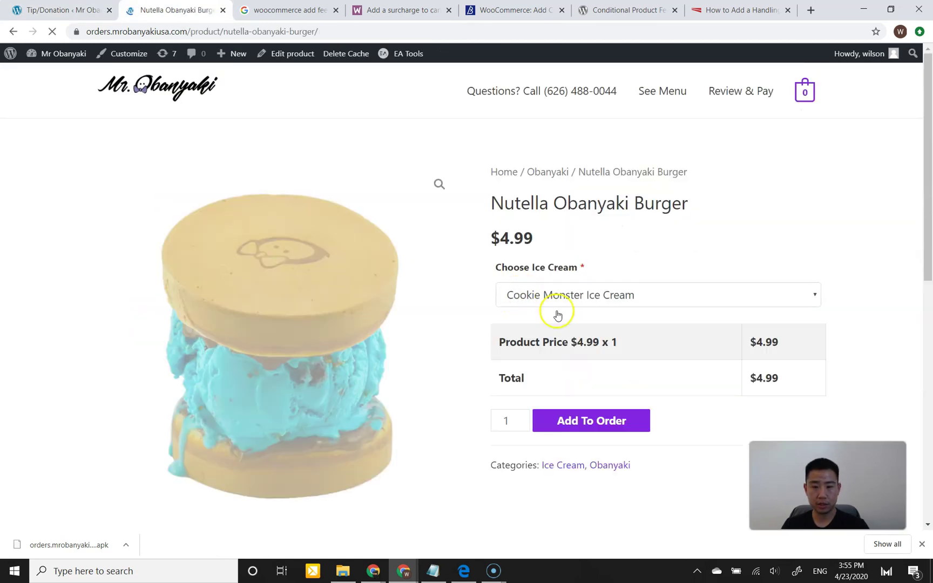
pyautogui.click(601, 426)
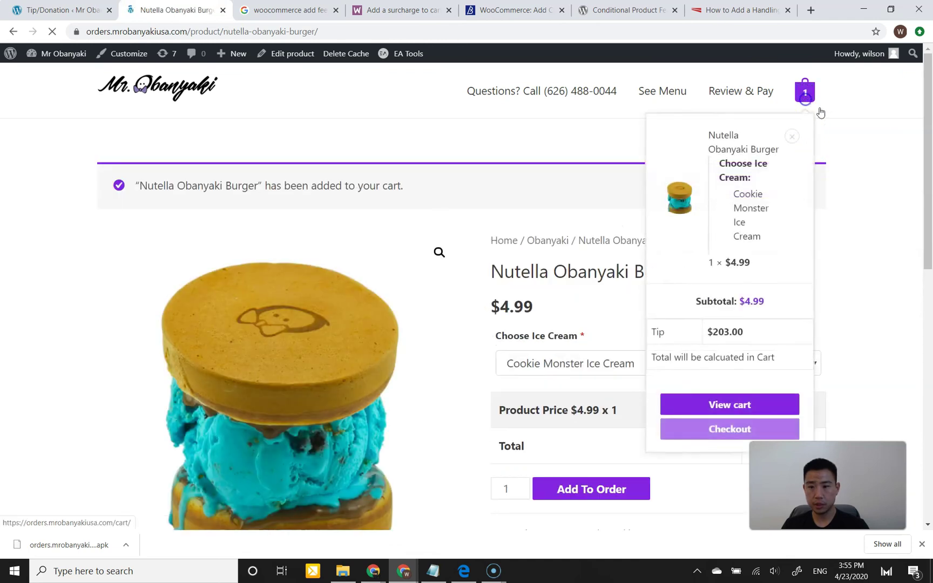
pyautogui.click(806, 93)
pyautogui.moveTo(929, 151); pyautogui.dragTo(928, 345)
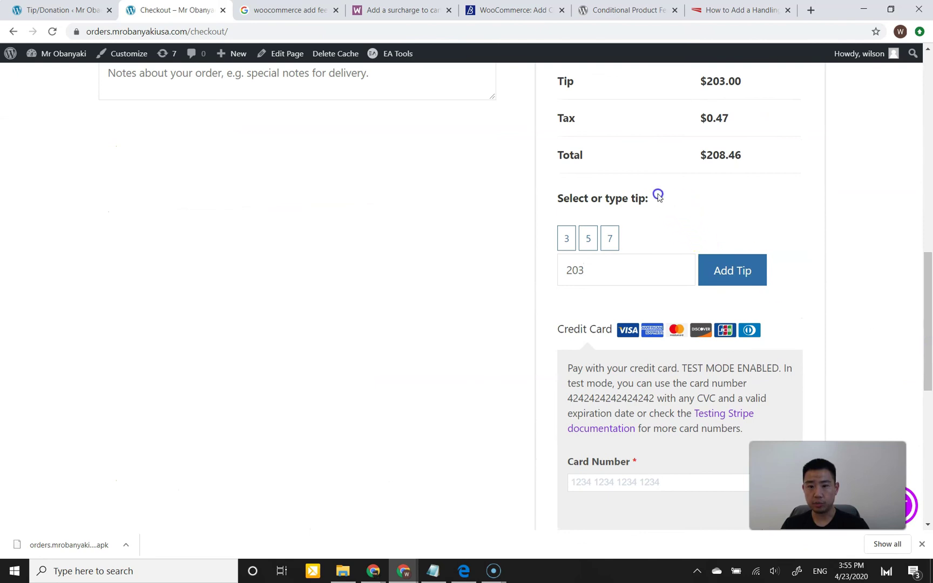
# Check the plugin's Default Amount setting and enter 3 in the checkout page's tip field.
pyautogui.click(83, 18)
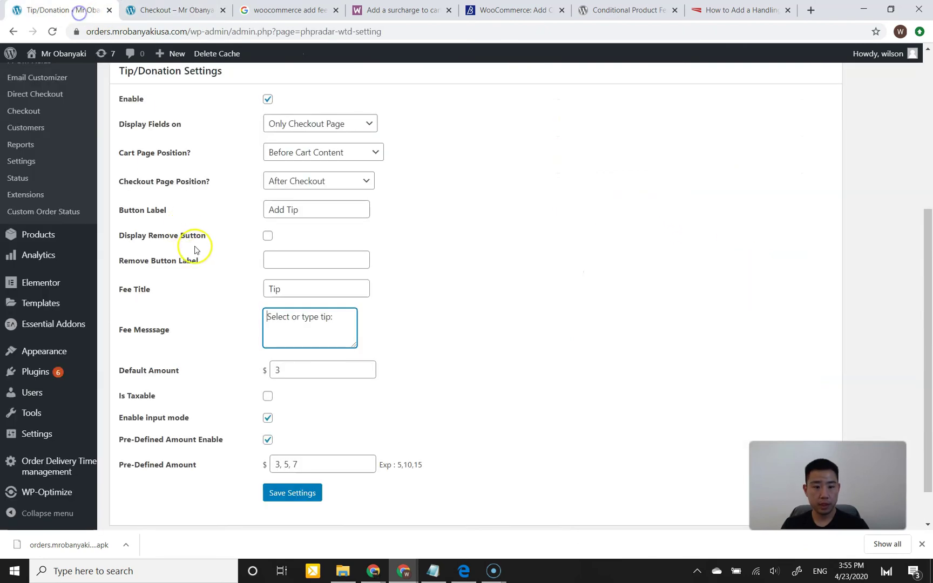
pyautogui.scroll(-1, 194, 249)
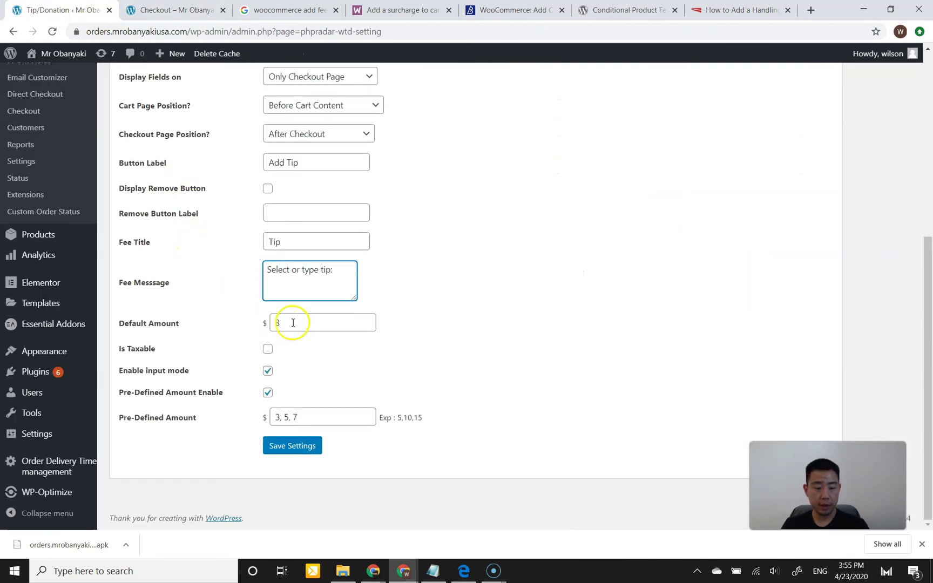
pyautogui.click(183, 10)
pyautogui.moveTo(595, 271); pyautogui.dragTo(545, 273)
pyautogui.write('3')
# Compare the plugin's Enable input mode and Pre-Defined Amount settings with the tip fields on the checkout page.
pyautogui.click(88, 13)
pyautogui.click(422, 284)
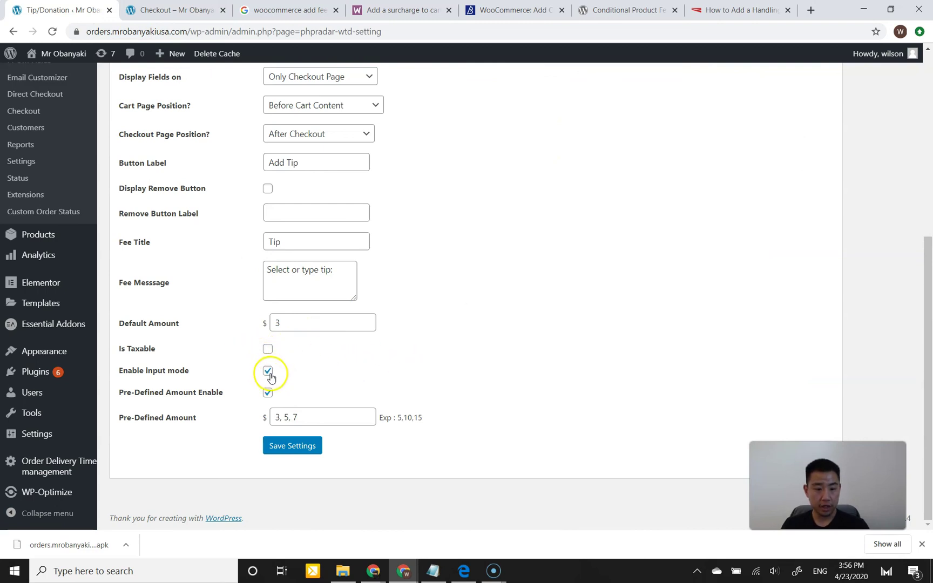
pyautogui.click(173, 11)
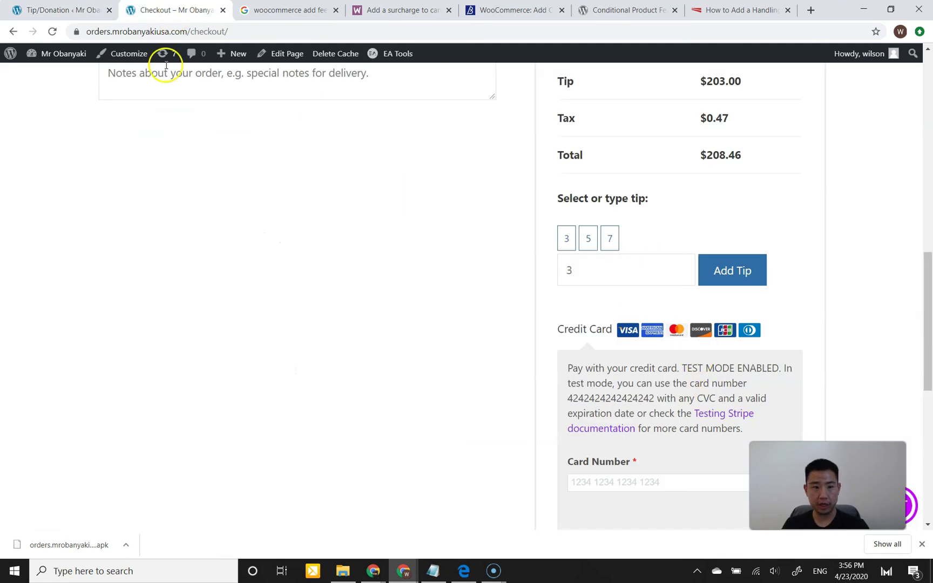
pyautogui.click(65, 13)
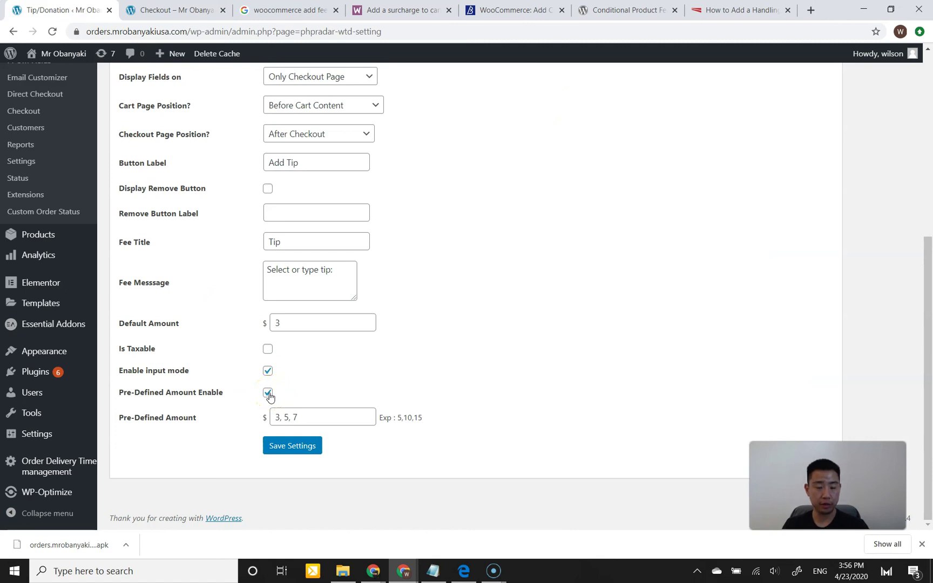
# Save the plugin's Pre-Defined Amount setting as 3, 5, 7, 10, 100 and reload the checkout page.
pyautogui.click(326, 416)
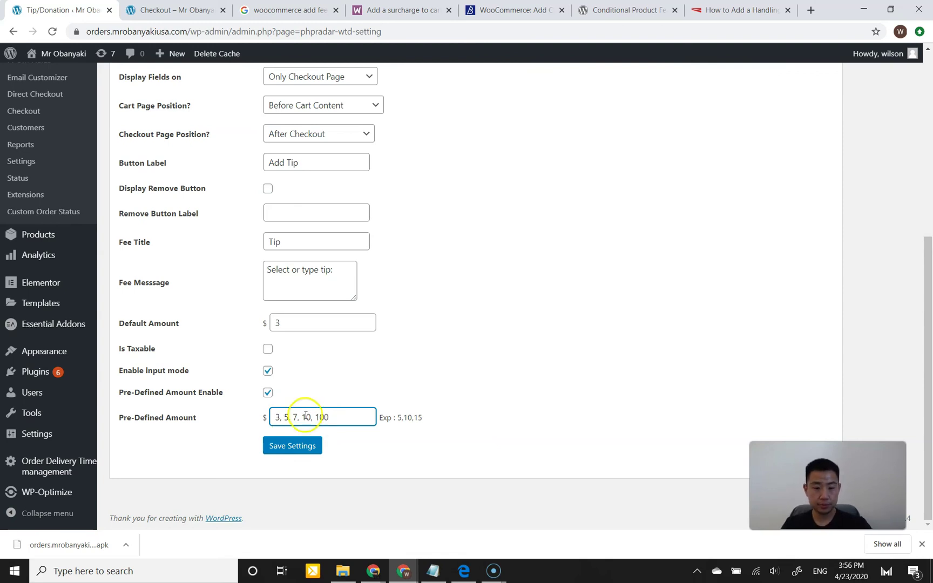
pyautogui.click(292, 445)
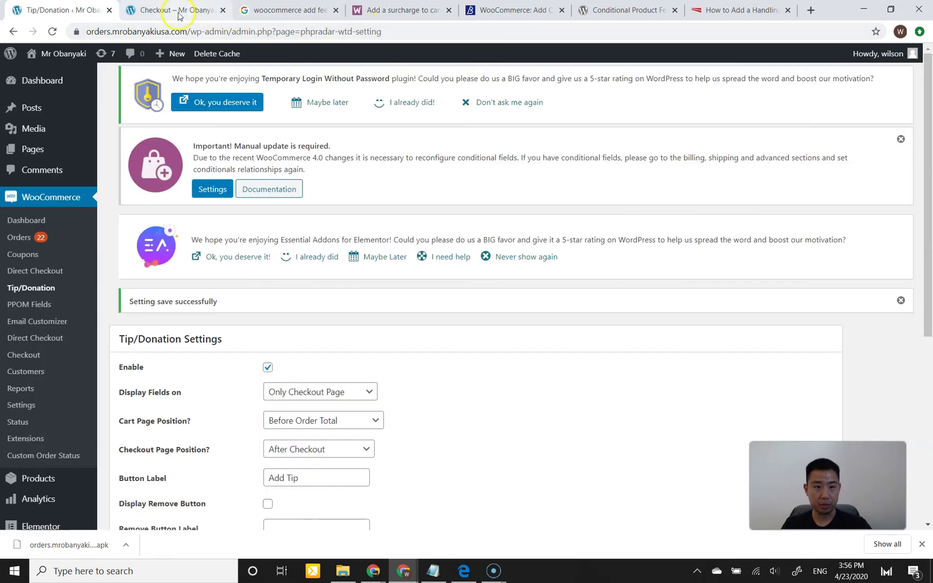
pyautogui.click(178, 11)
pyautogui.click(52, 32)
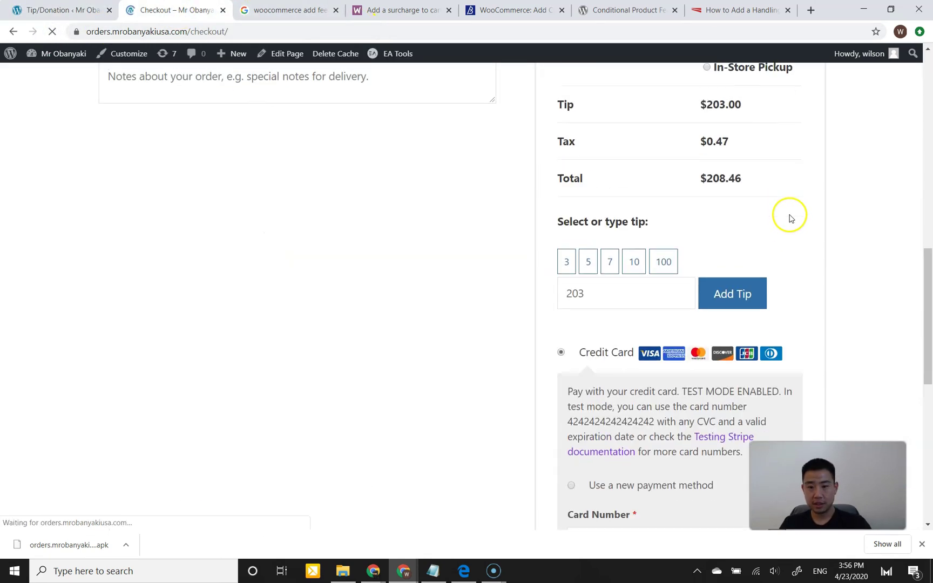
# Add a custom tip of 3 to the order and replace it with the pre-defined amount of 100.
pyautogui.moveTo(922, 289); pyautogui.dragTo(922, 250)
pyautogui.click(613, 344)
pyautogui.hotkey('ctrl', 'a')
pyautogui.write('3')
pyautogui.click(741, 352)
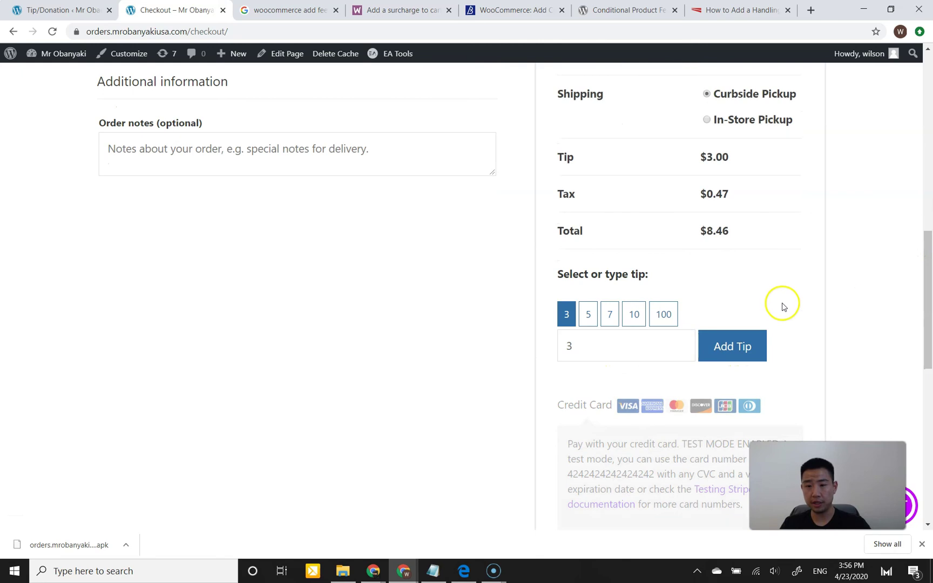
pyautogui.click(668, 313)
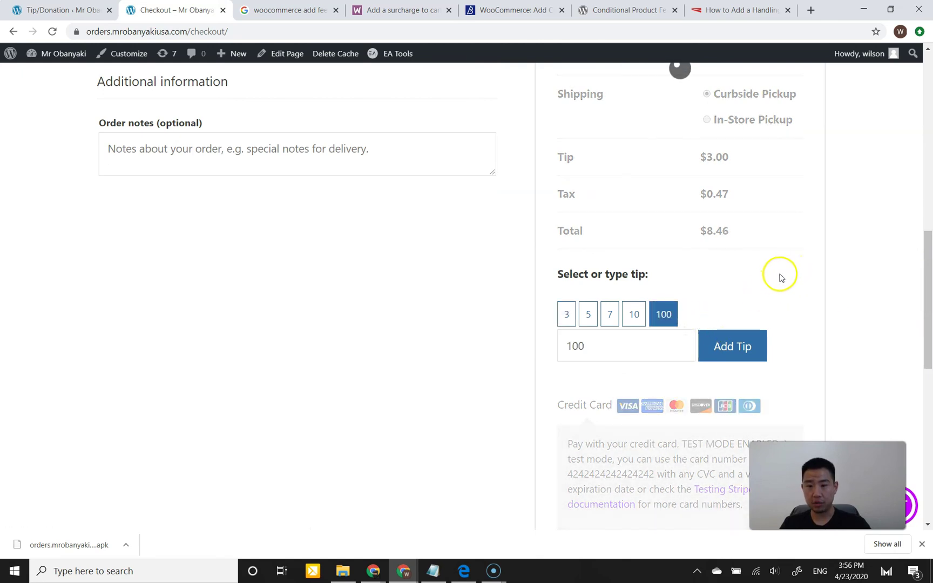
pyautogui.moveTo(928, 254)
pyautogui.mouseDown()
pyautogui.moveTo(929, 142)
pyautogui.moveTo(925, 325)
pyautogui.moveTo(926, 259)
pyautogui.mouseUp()
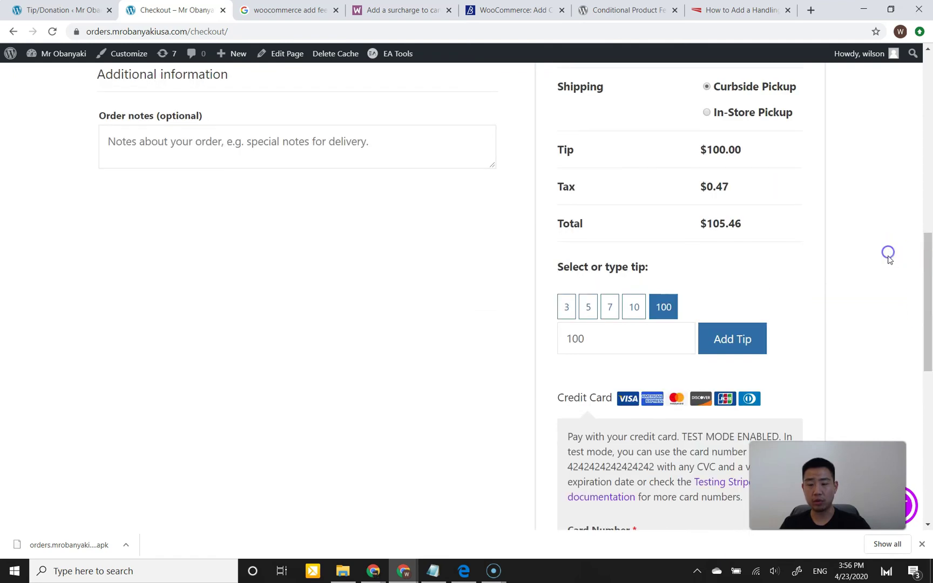
# Return to the Tip/Donation settings and open the site's list of installed plugins.
pyautogui.click(76, 10)
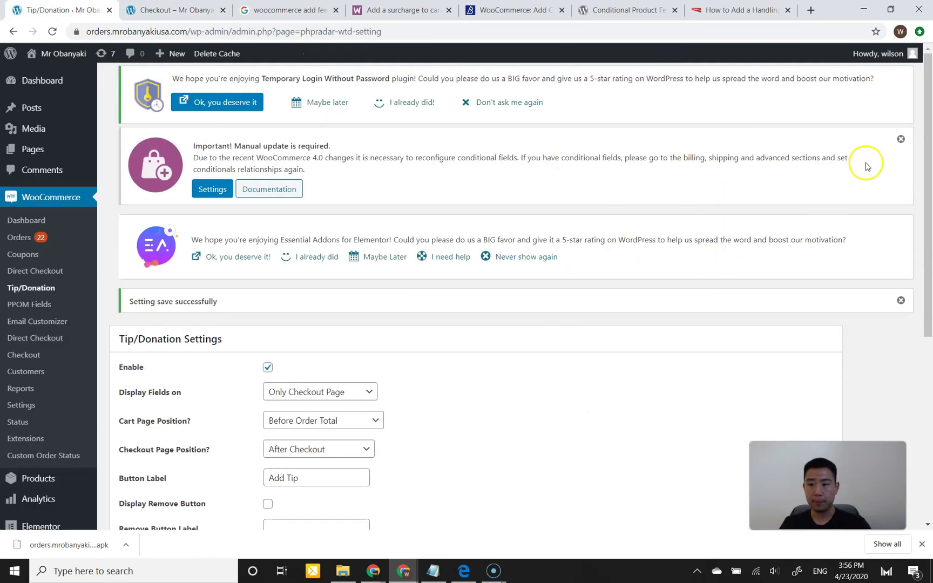
pyautogui.moveTo(930, 145); pyautogui.dragTo(928, 285)
pyautogui.moveTo(73, 372)
pyautogui.click(124, 377)
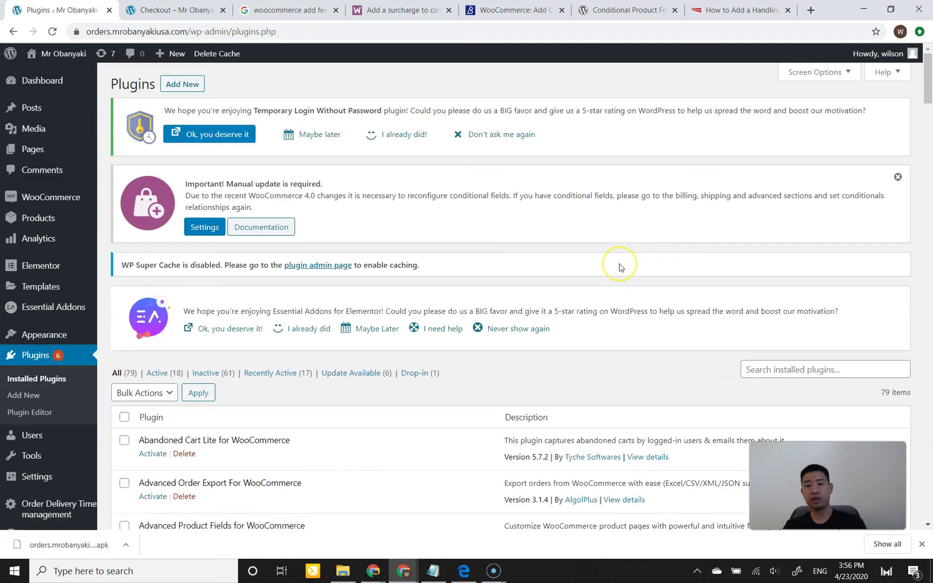